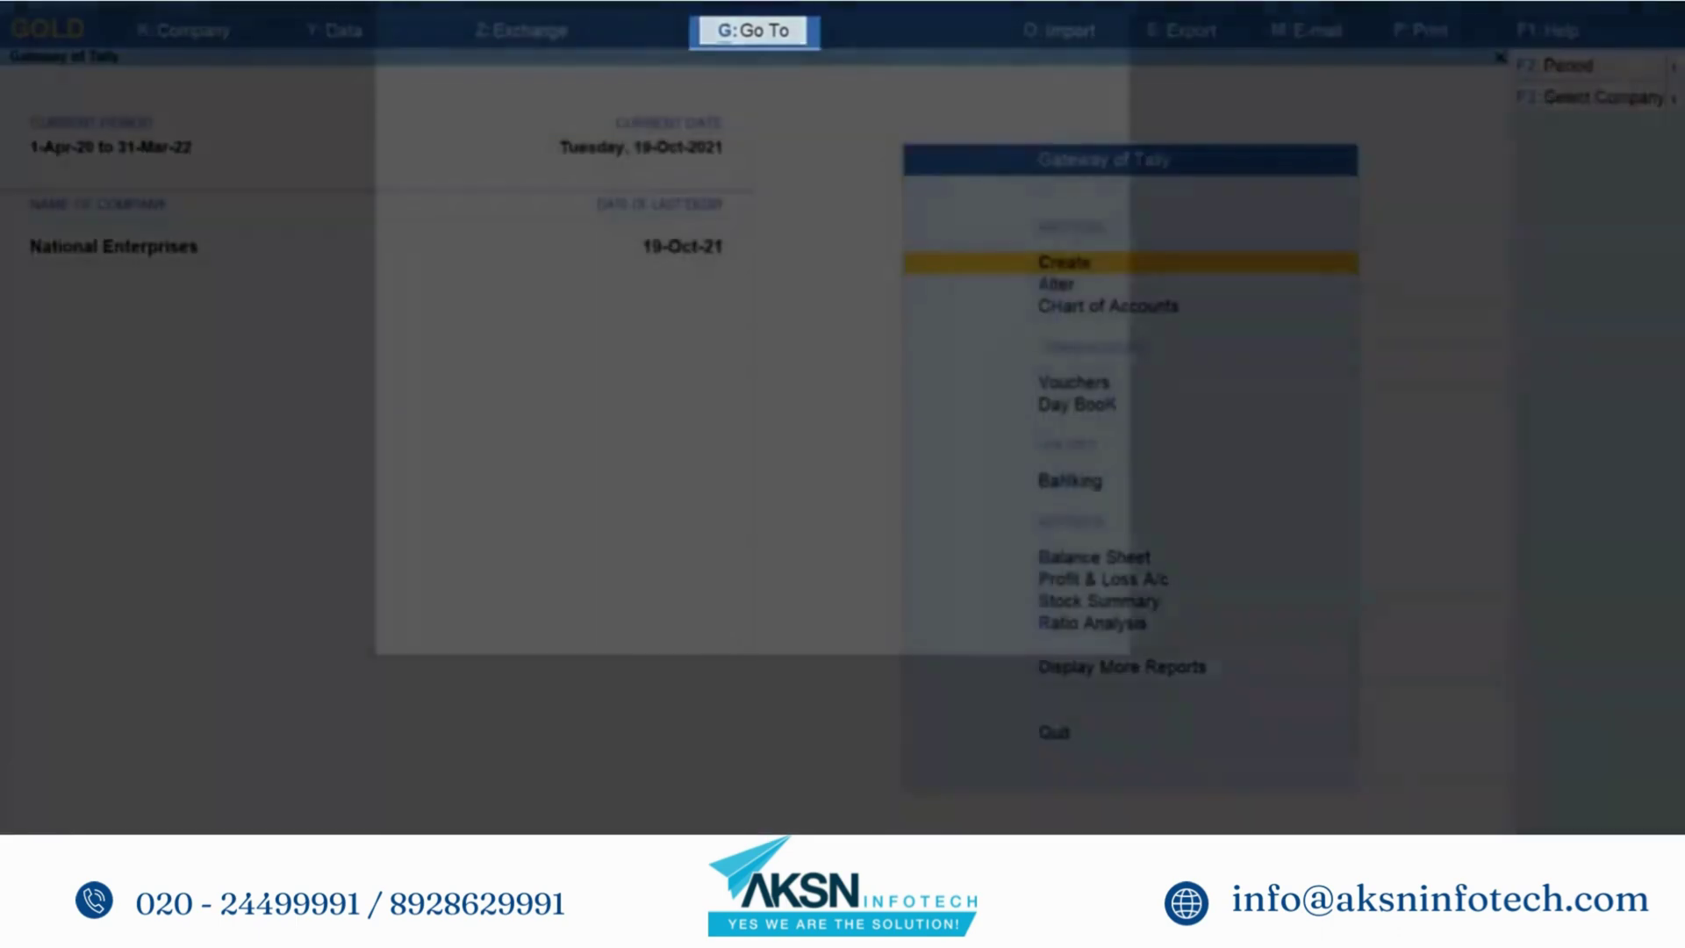
- From Create Master, define a unit with symbol Bag, formal name Bags and 2 decimal places
key("alt+g")
key("Up")
key("Up")
key("Up")
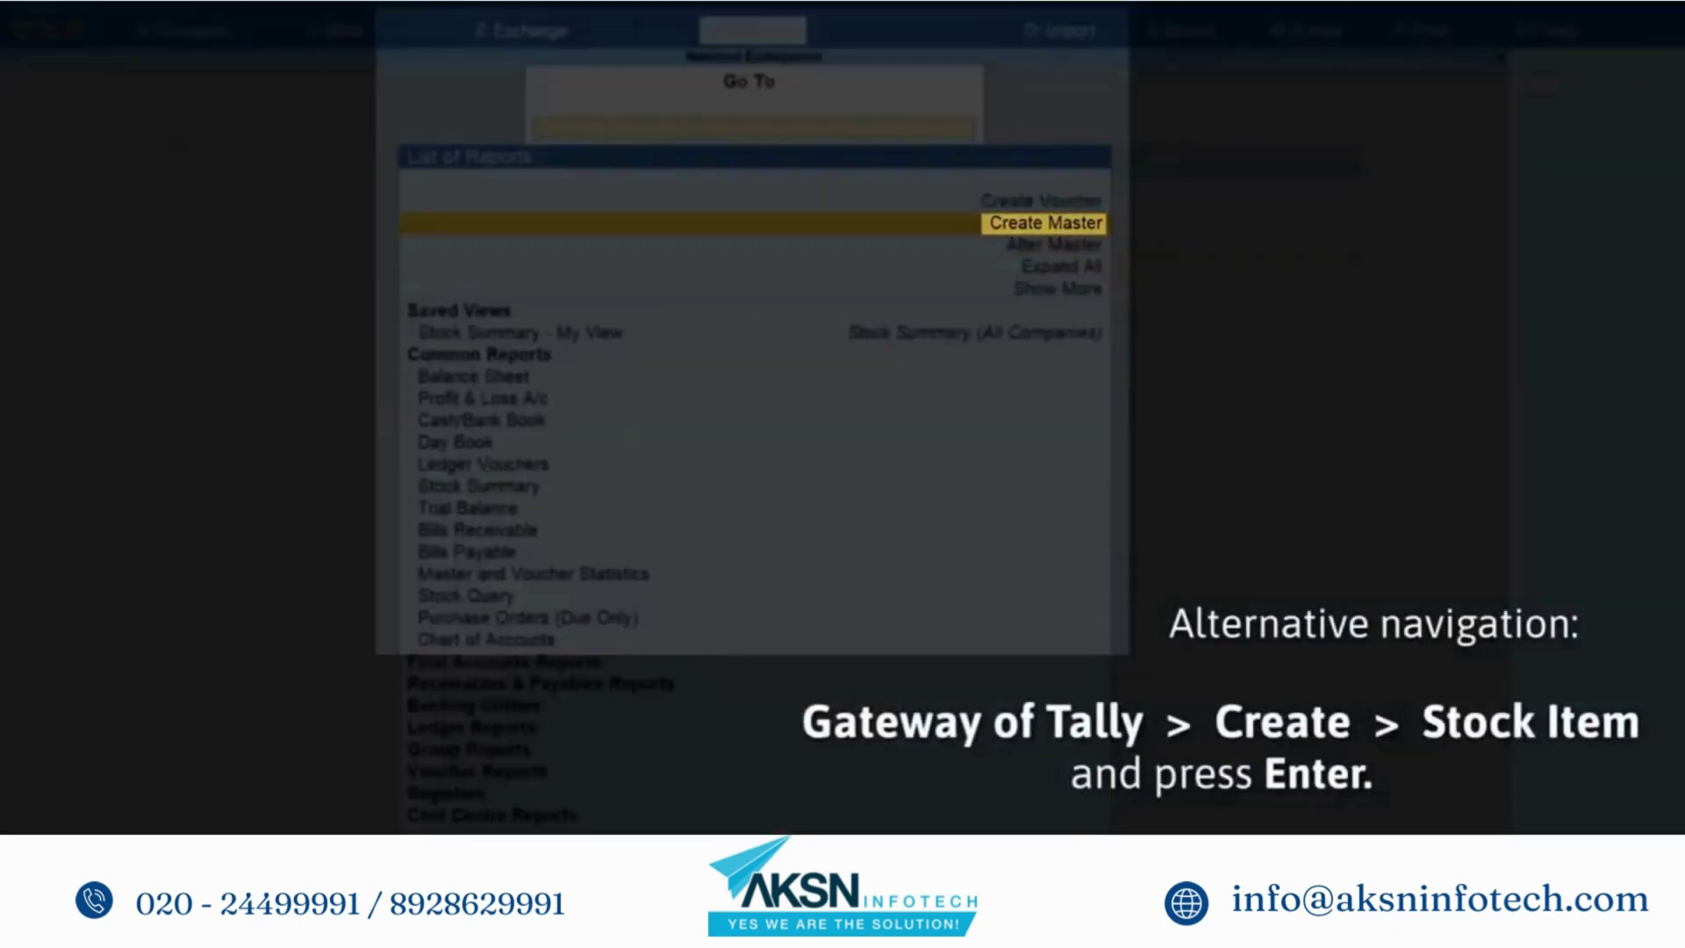
key("Return")
key("Down")
key("Down")
key("Down")
key("Down")
key("Down")
key("Down")
key("Down")
key("Down")
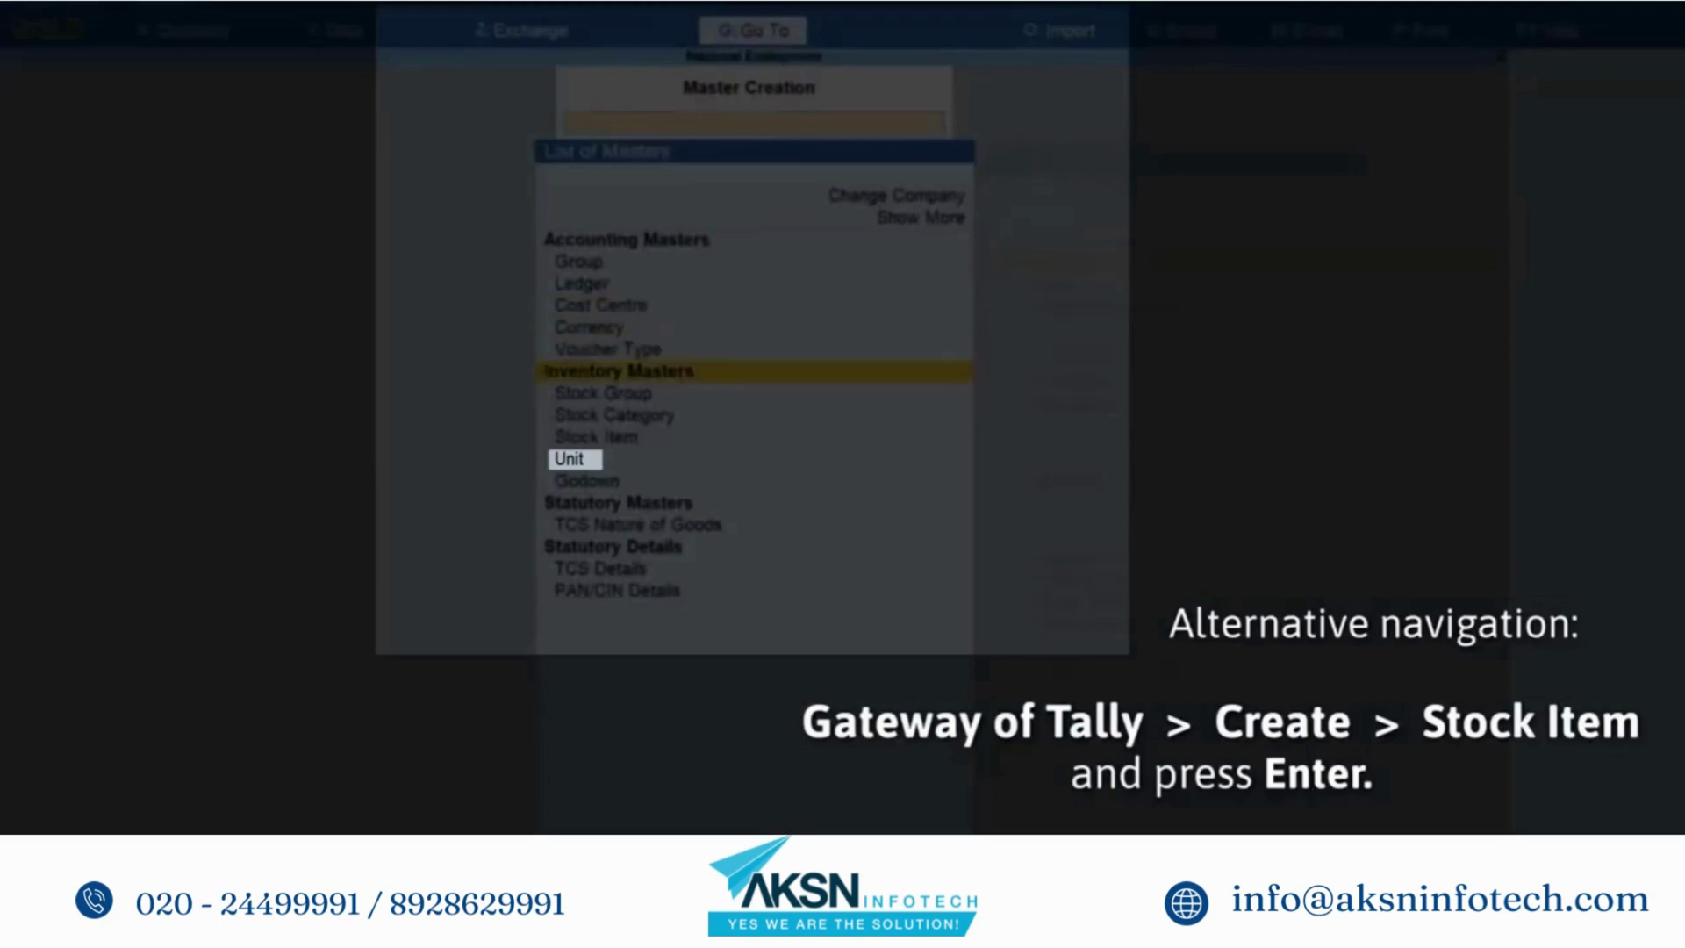
key("Return")
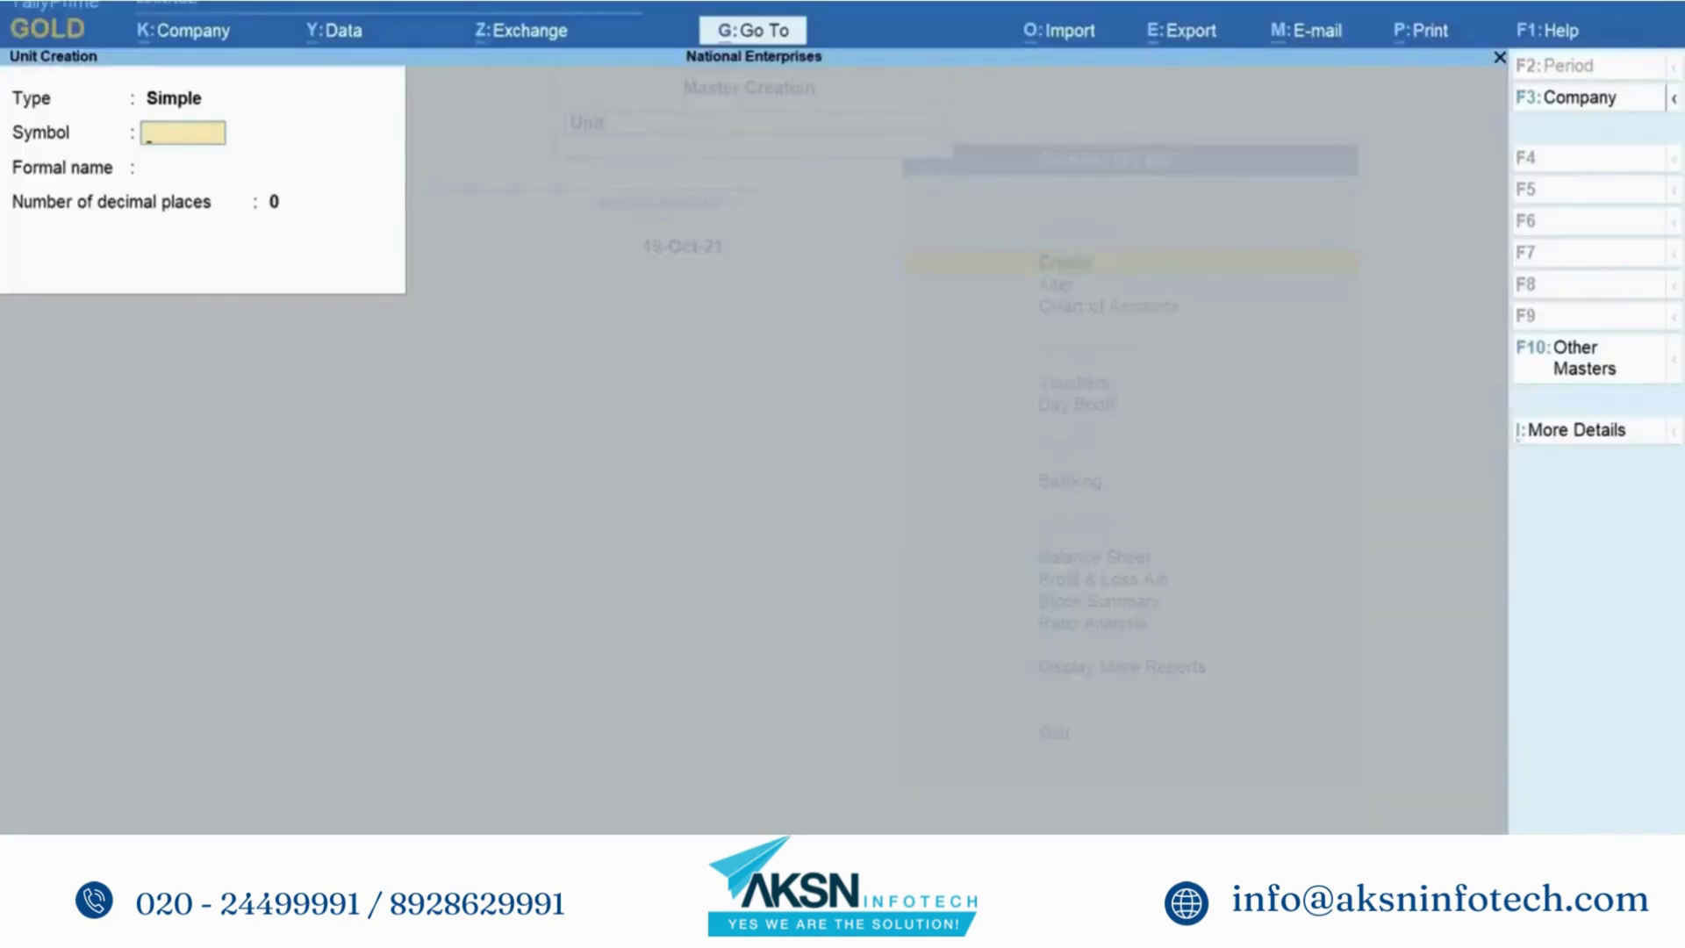
type("Bag")
key("Return")
type("Bags")
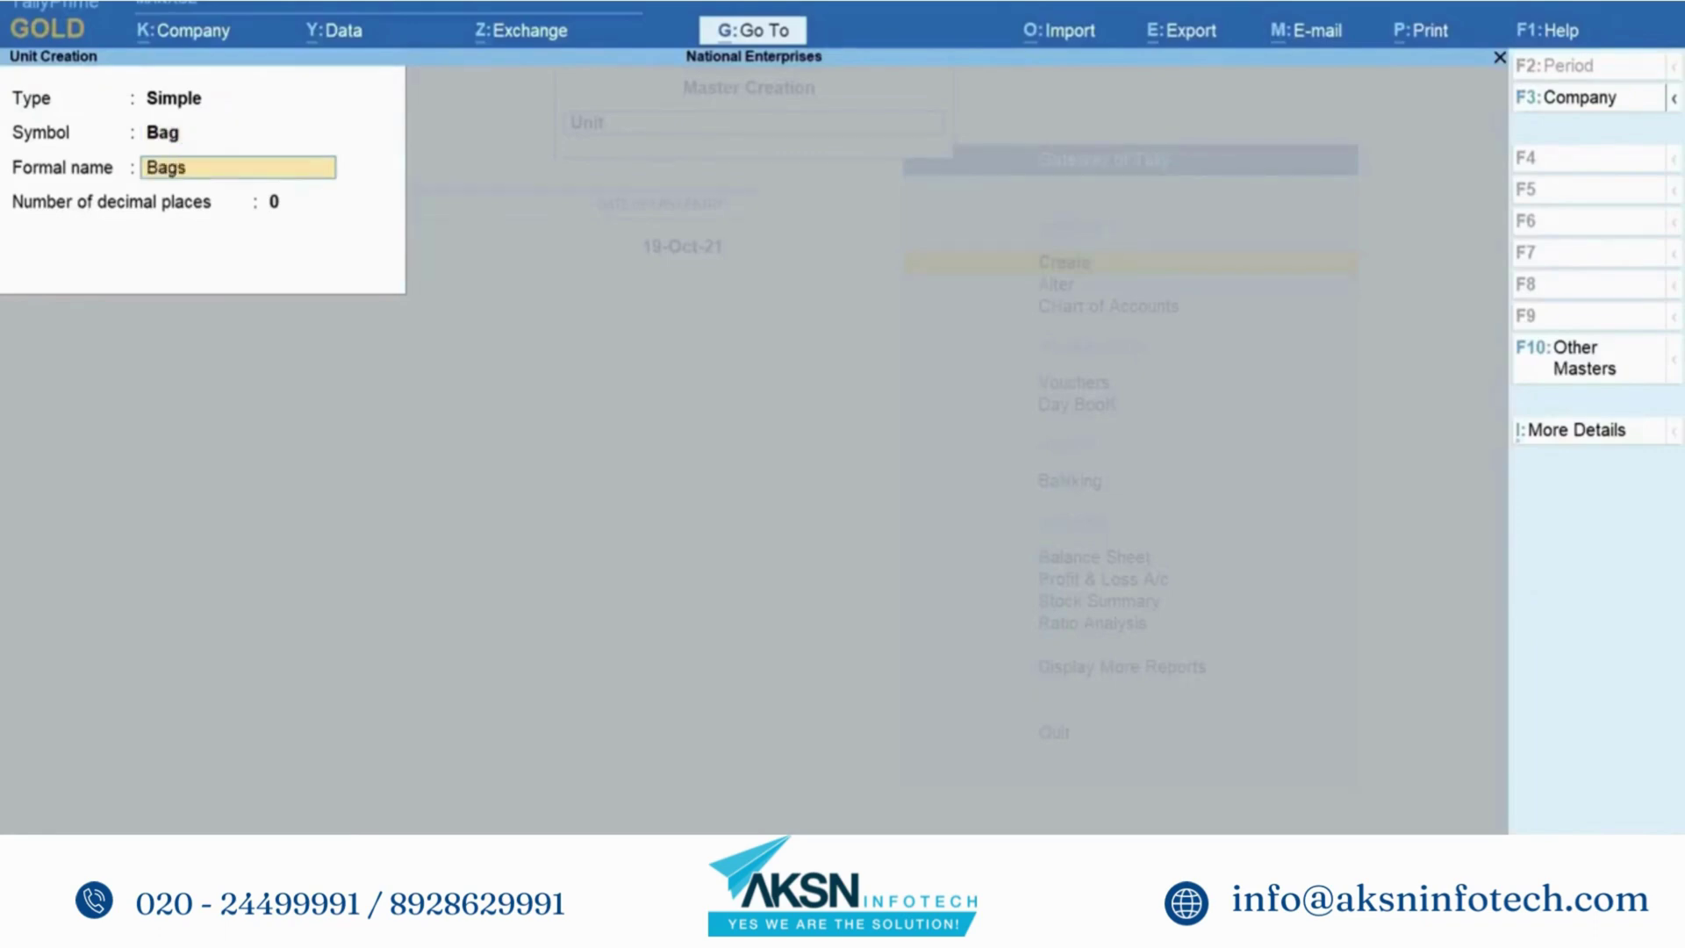
key("Return")
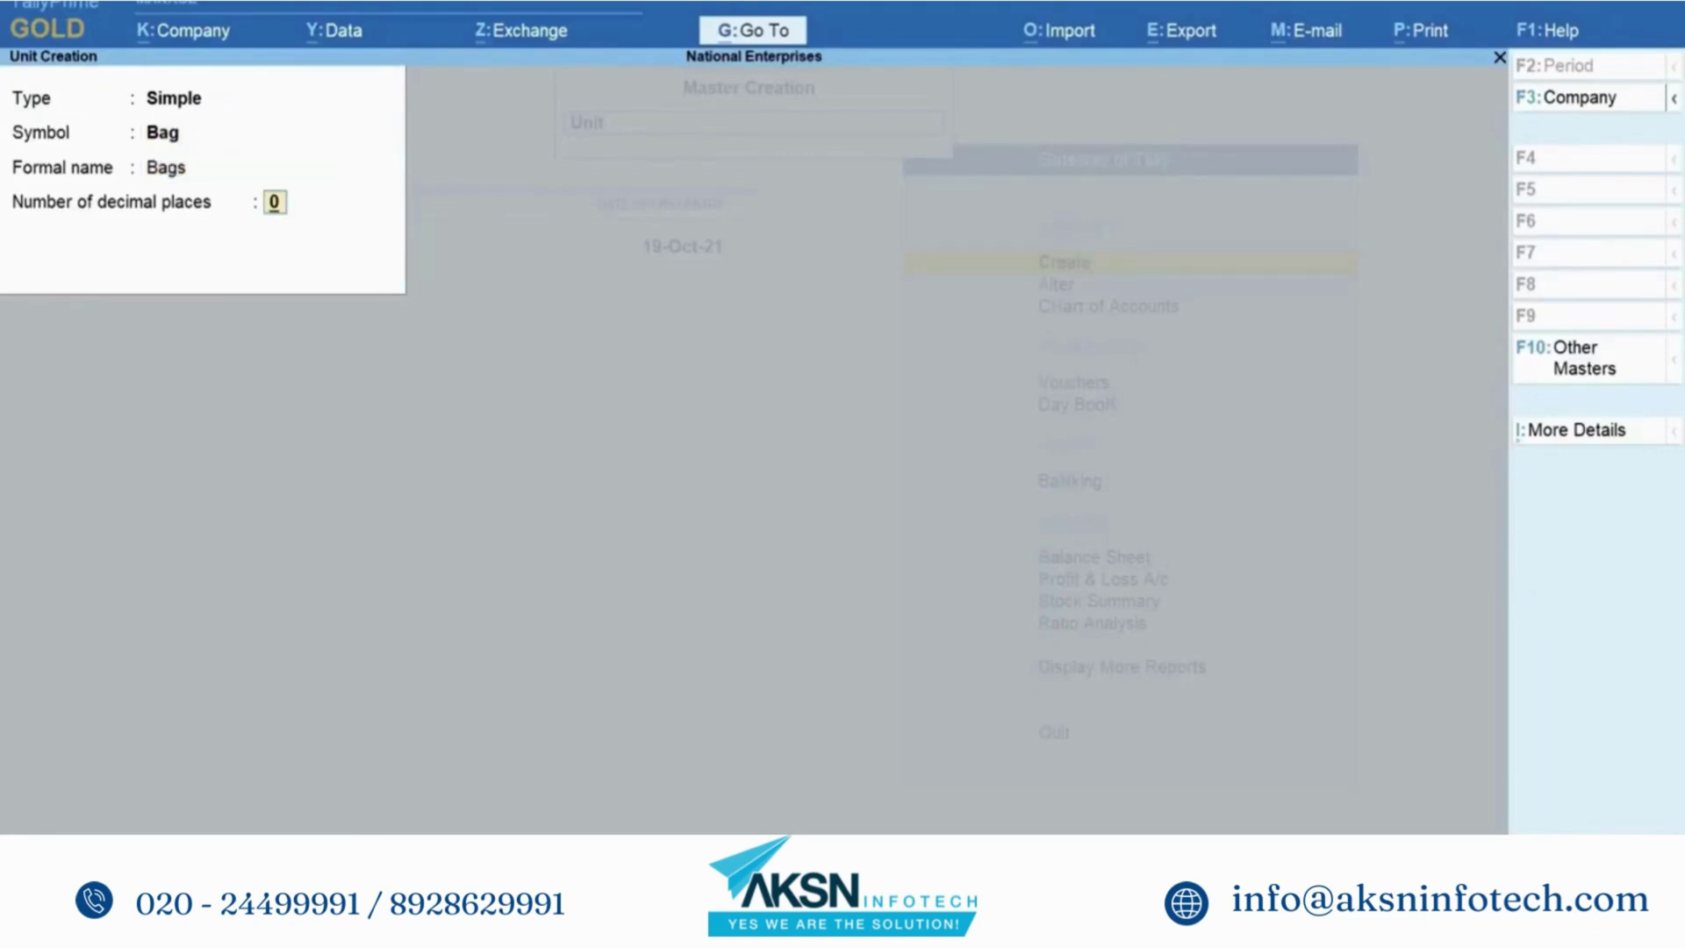
type("2")
key("Return")
key("Return")
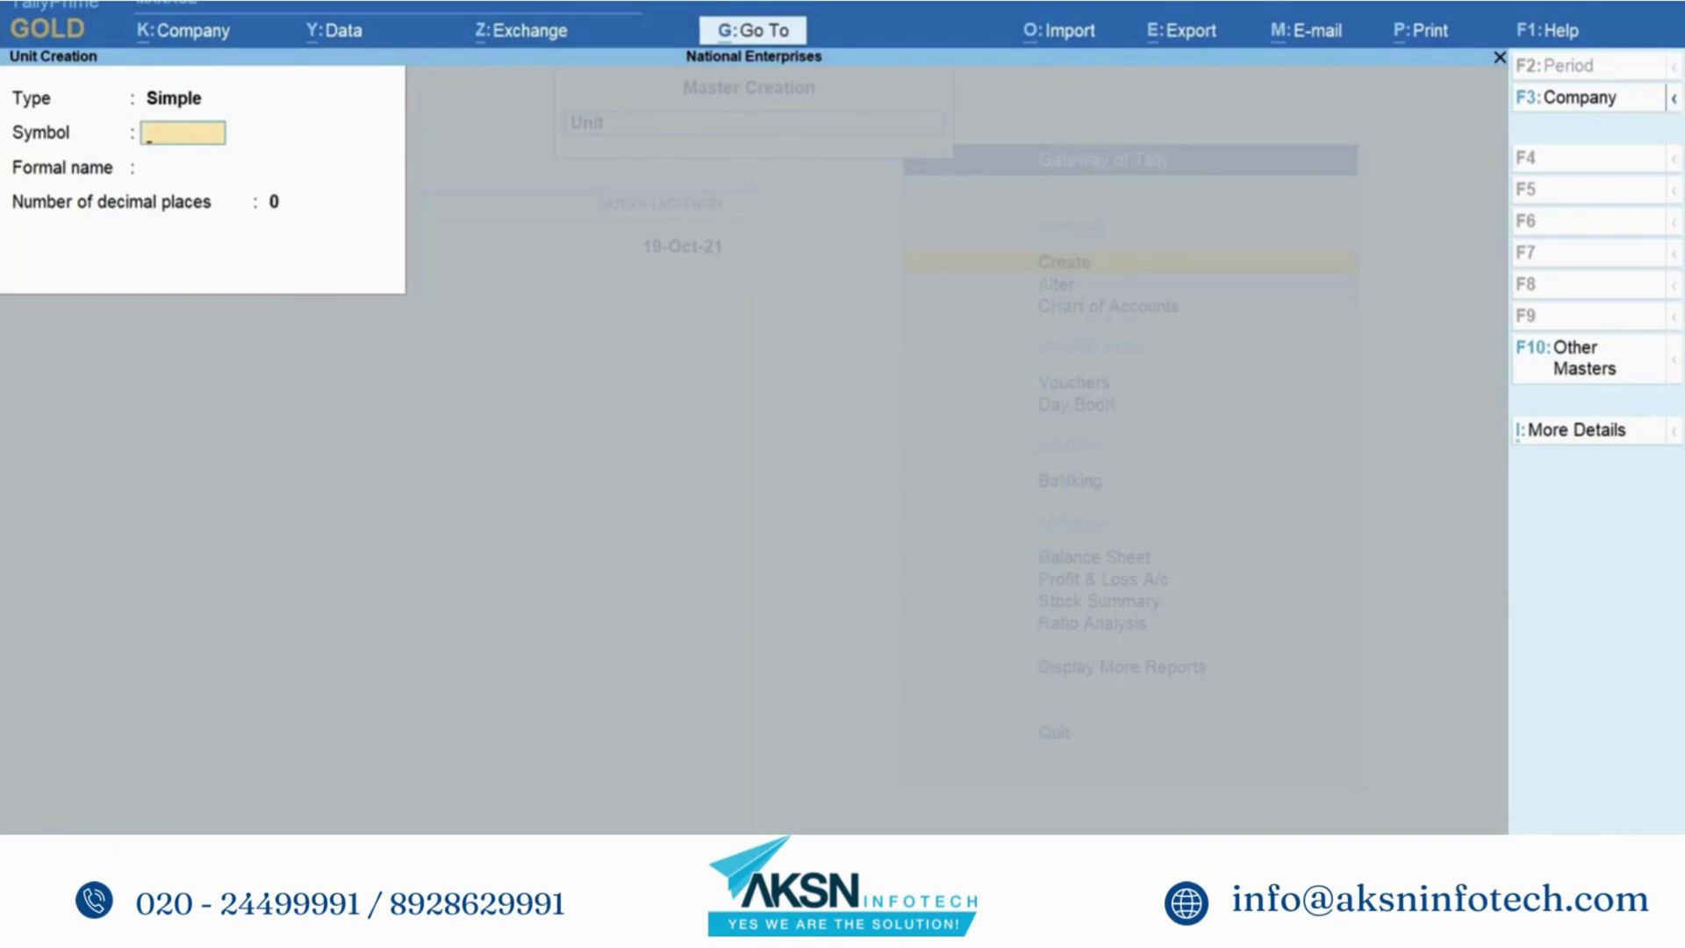
- Create the unit Gunny with formal name Gunny Bags and 2 decimal places
type("Gunny")
key("Return")
type("Gunny Bags")
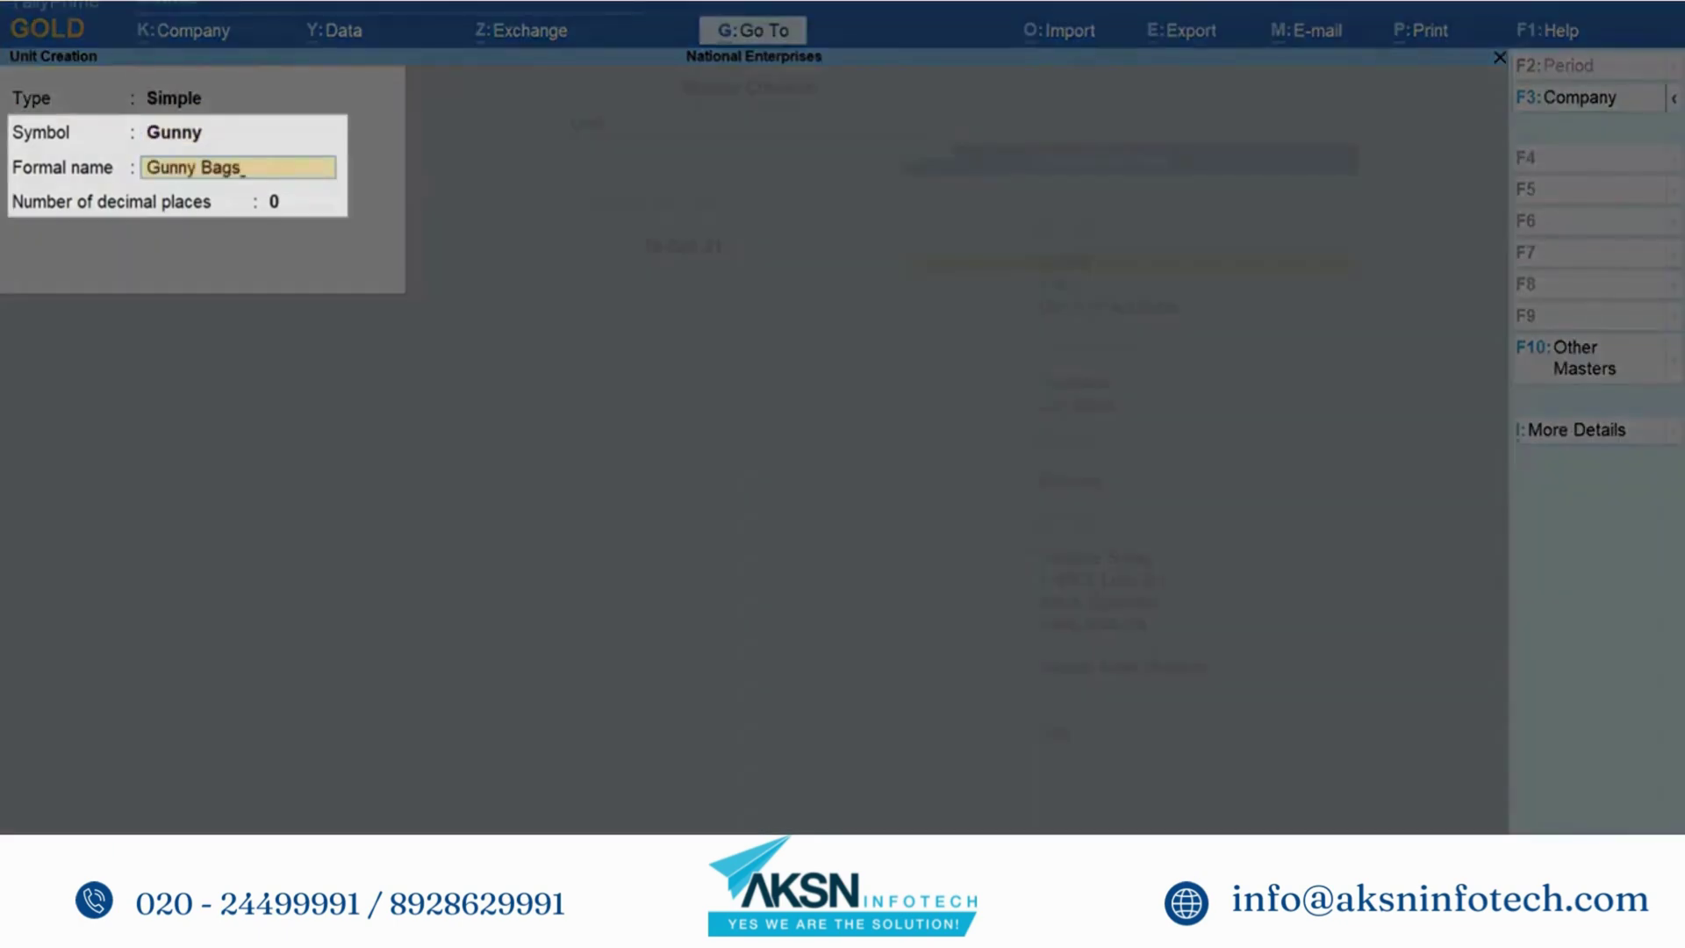
key("Return")
type("2")
key("Return")
key("Return")
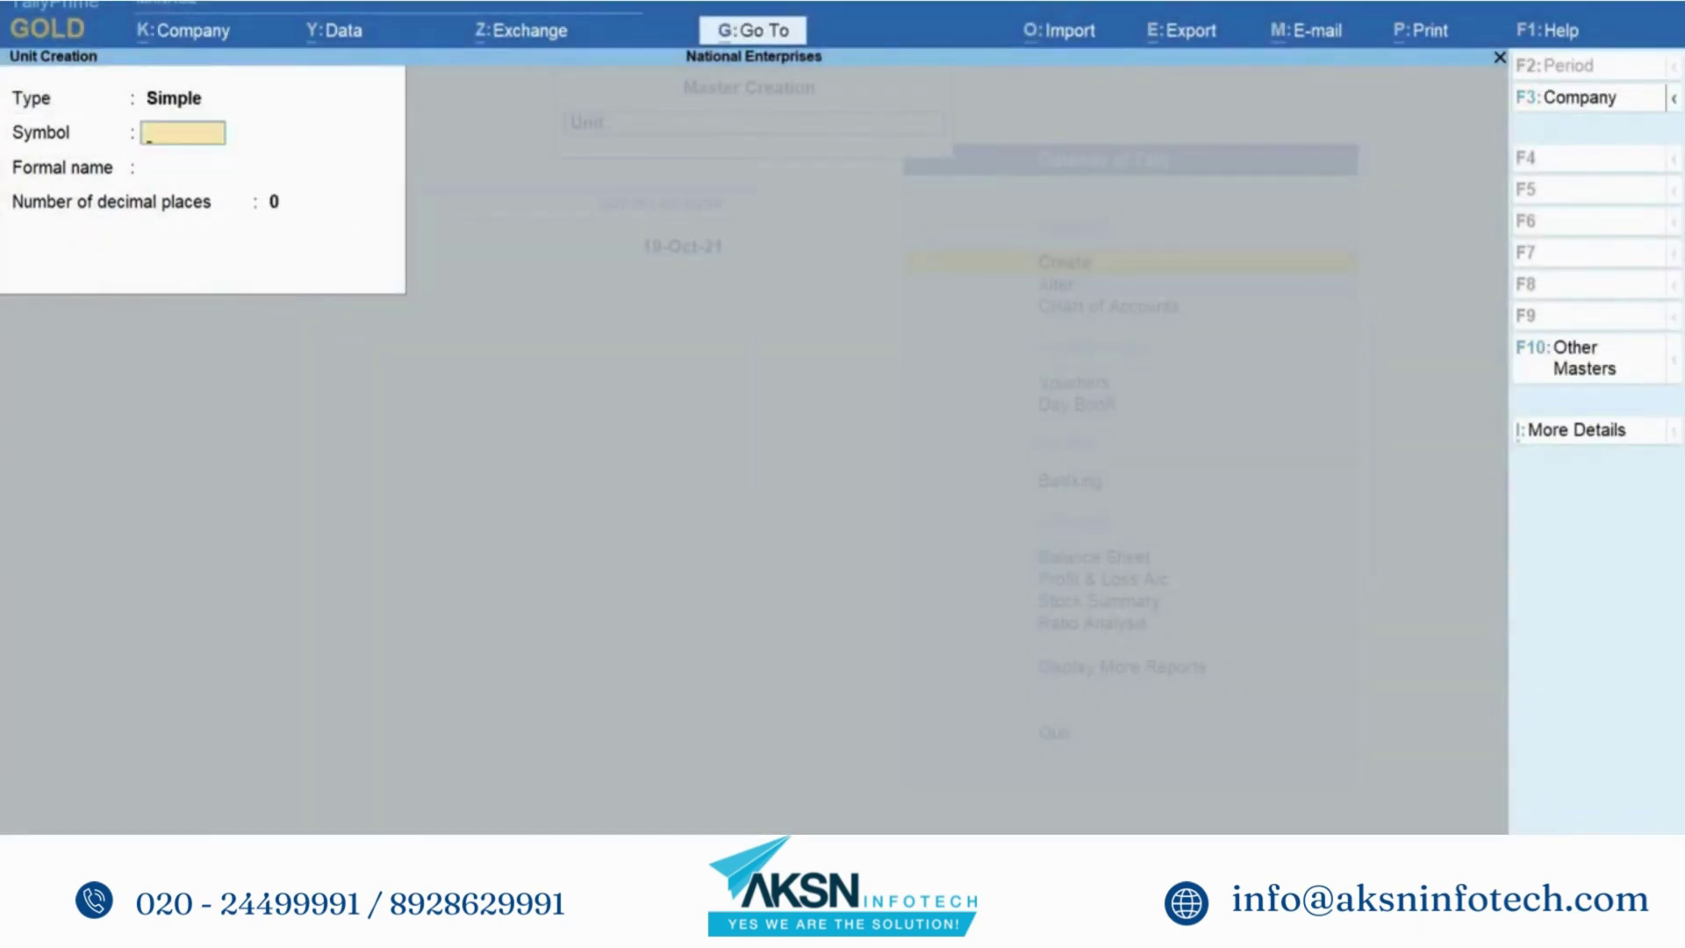
- Create the unit Box with formal name Boxes and 0 decimal places
type("Box")
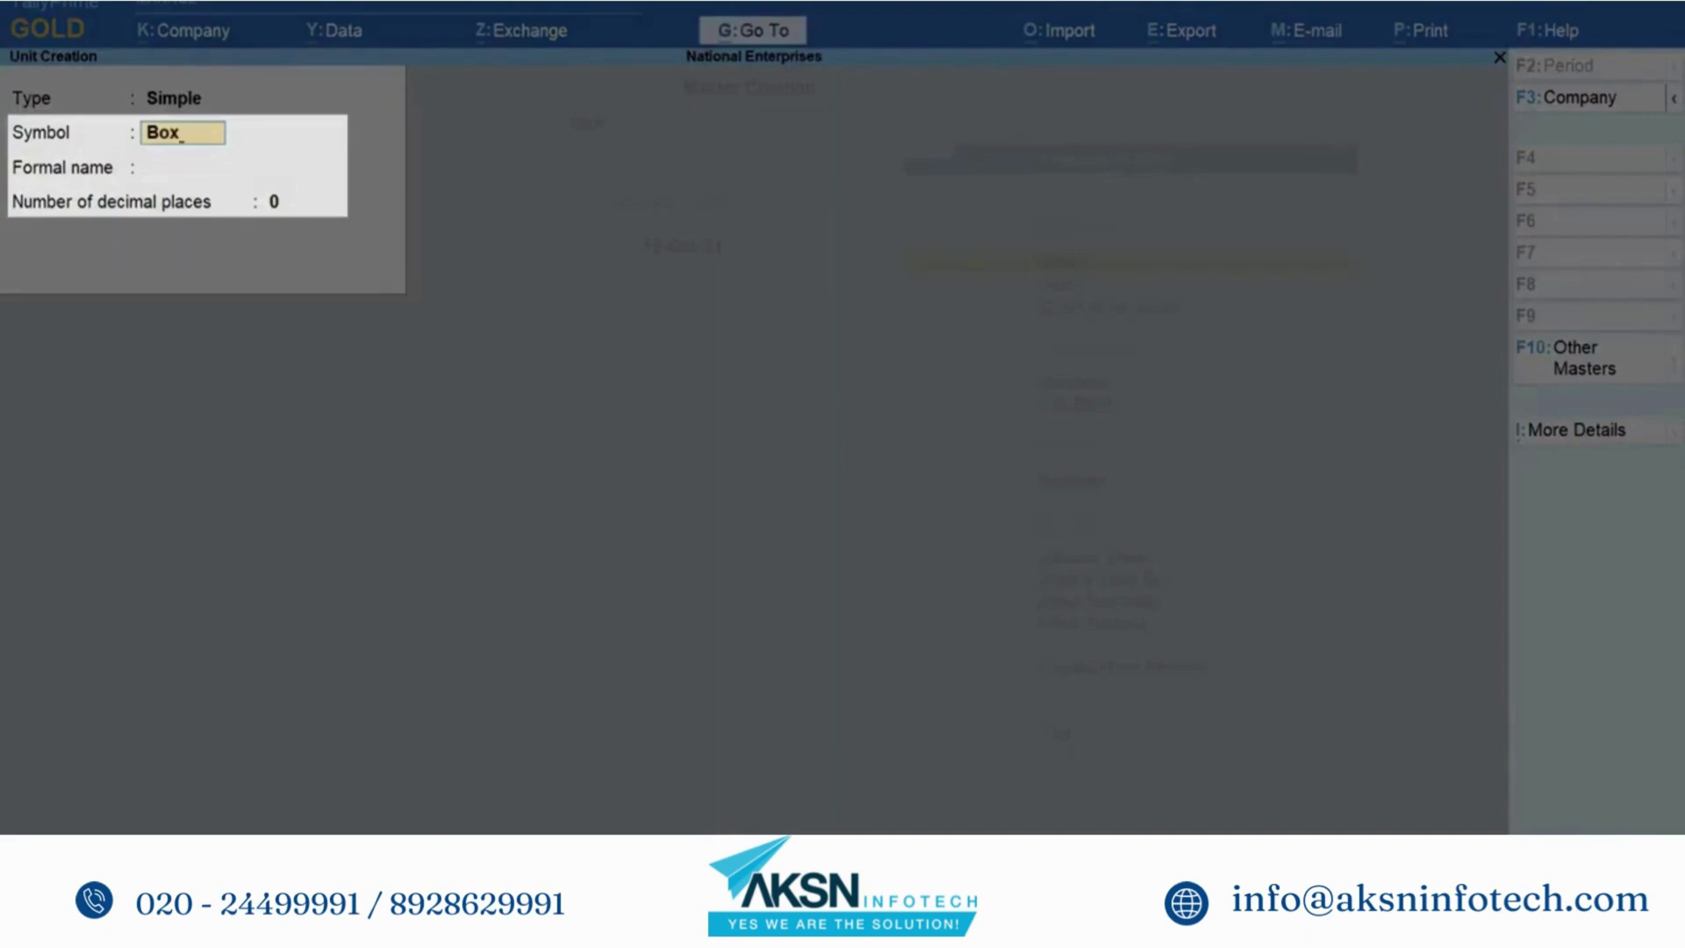
key("Return")
type("Boxes")
key("Return")
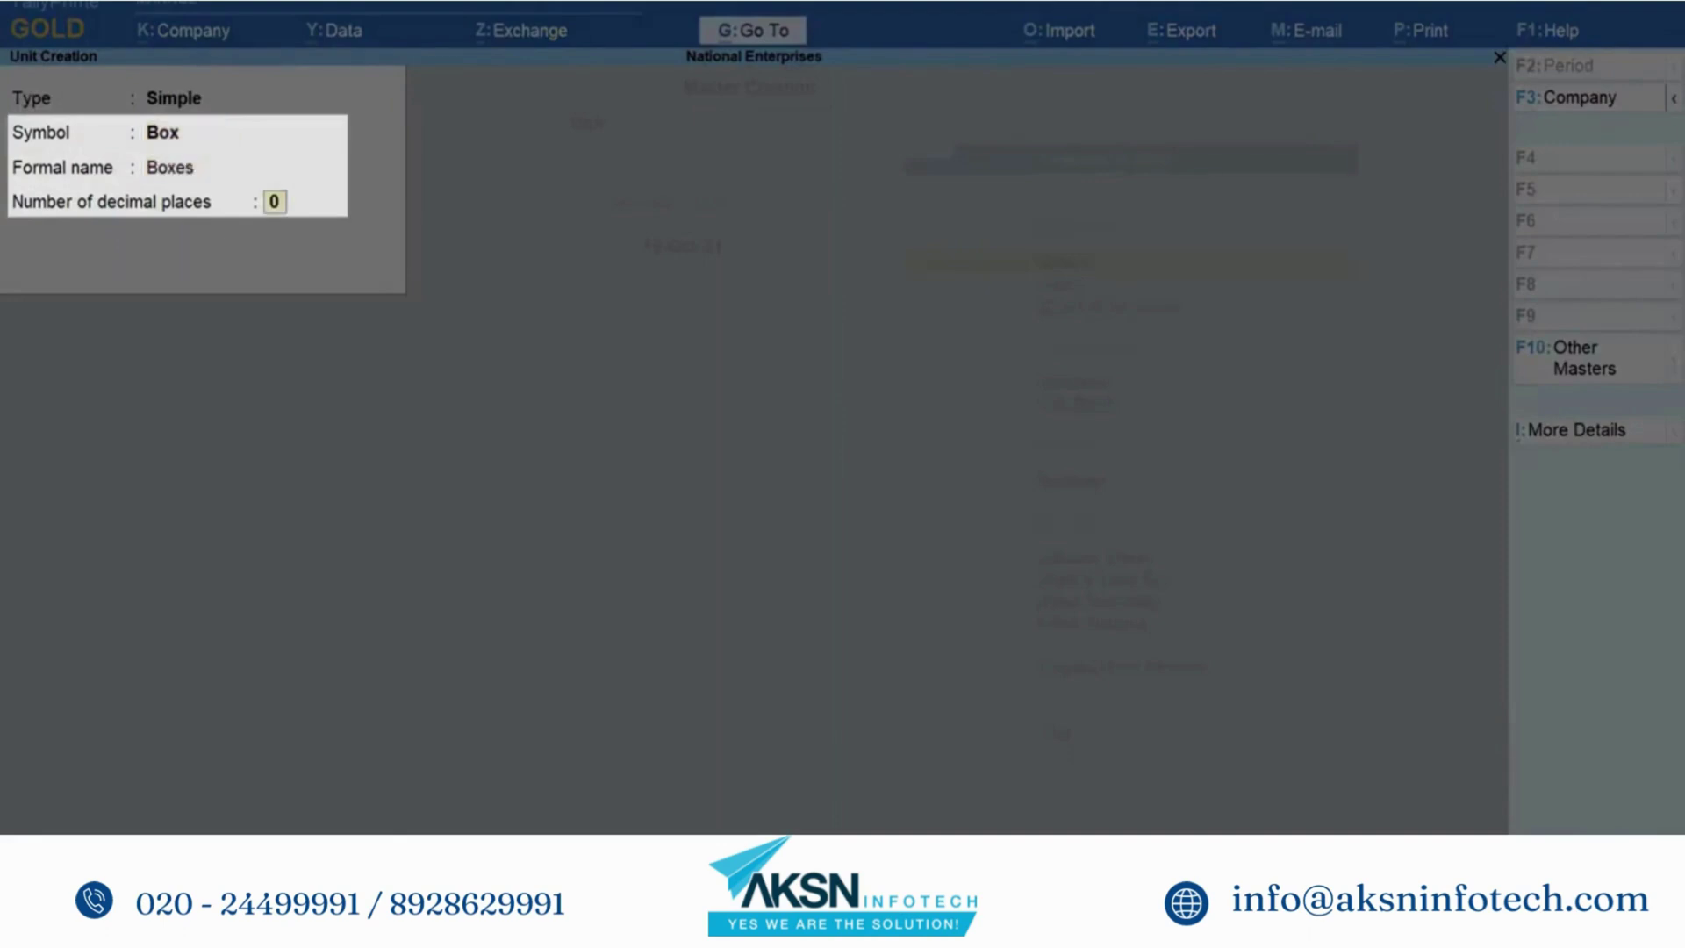
key("Return")
key("Return")
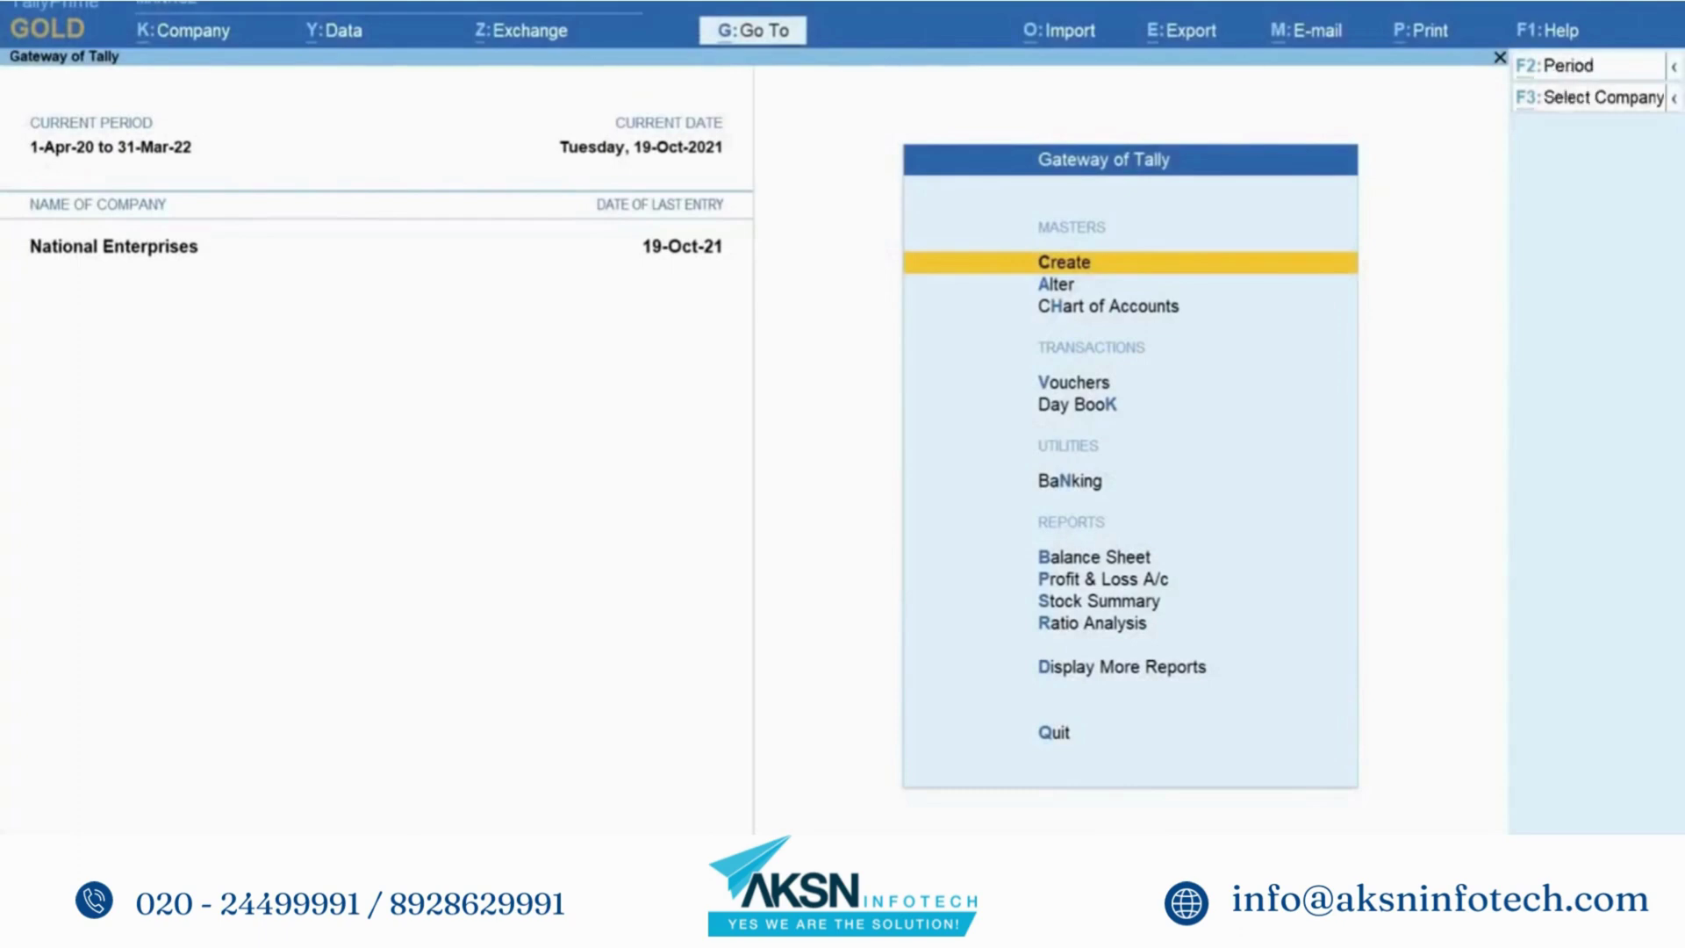
- Start a new stock item named Rice with Kg as its unit
key("alt+g")
key("Up")
key("Up")
key("Up")
key("Up")
key("Return")
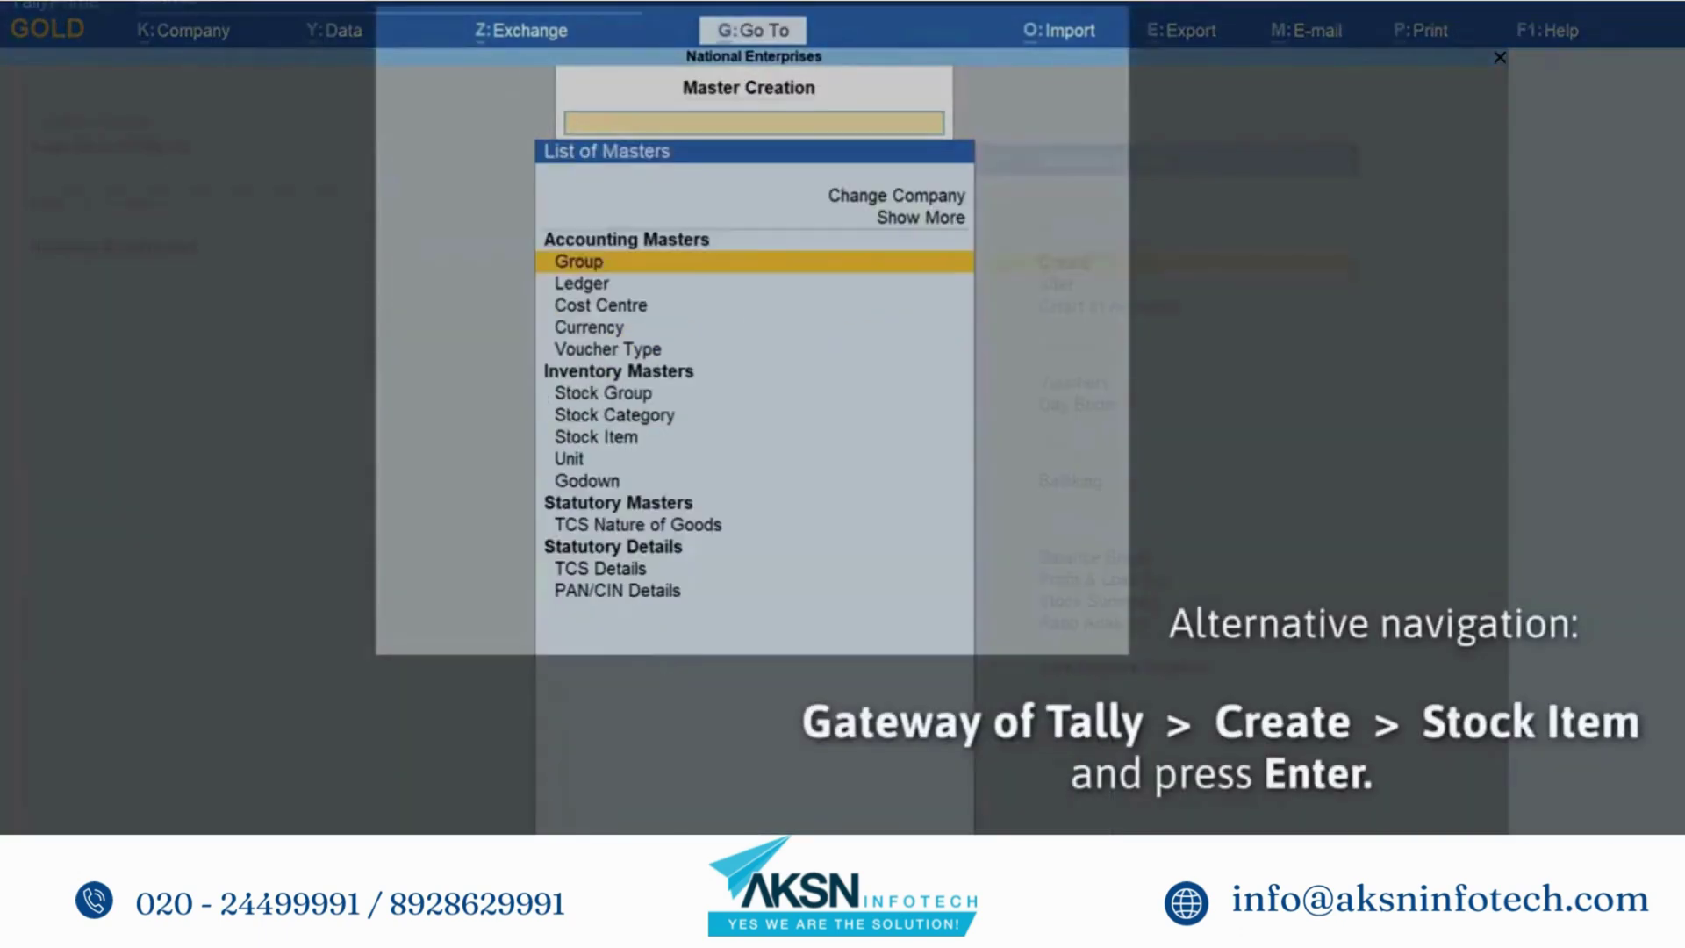
key("Down")
key("Down")
key("Down")
key("Down")
key("Down")
key("Down")
key("Down")
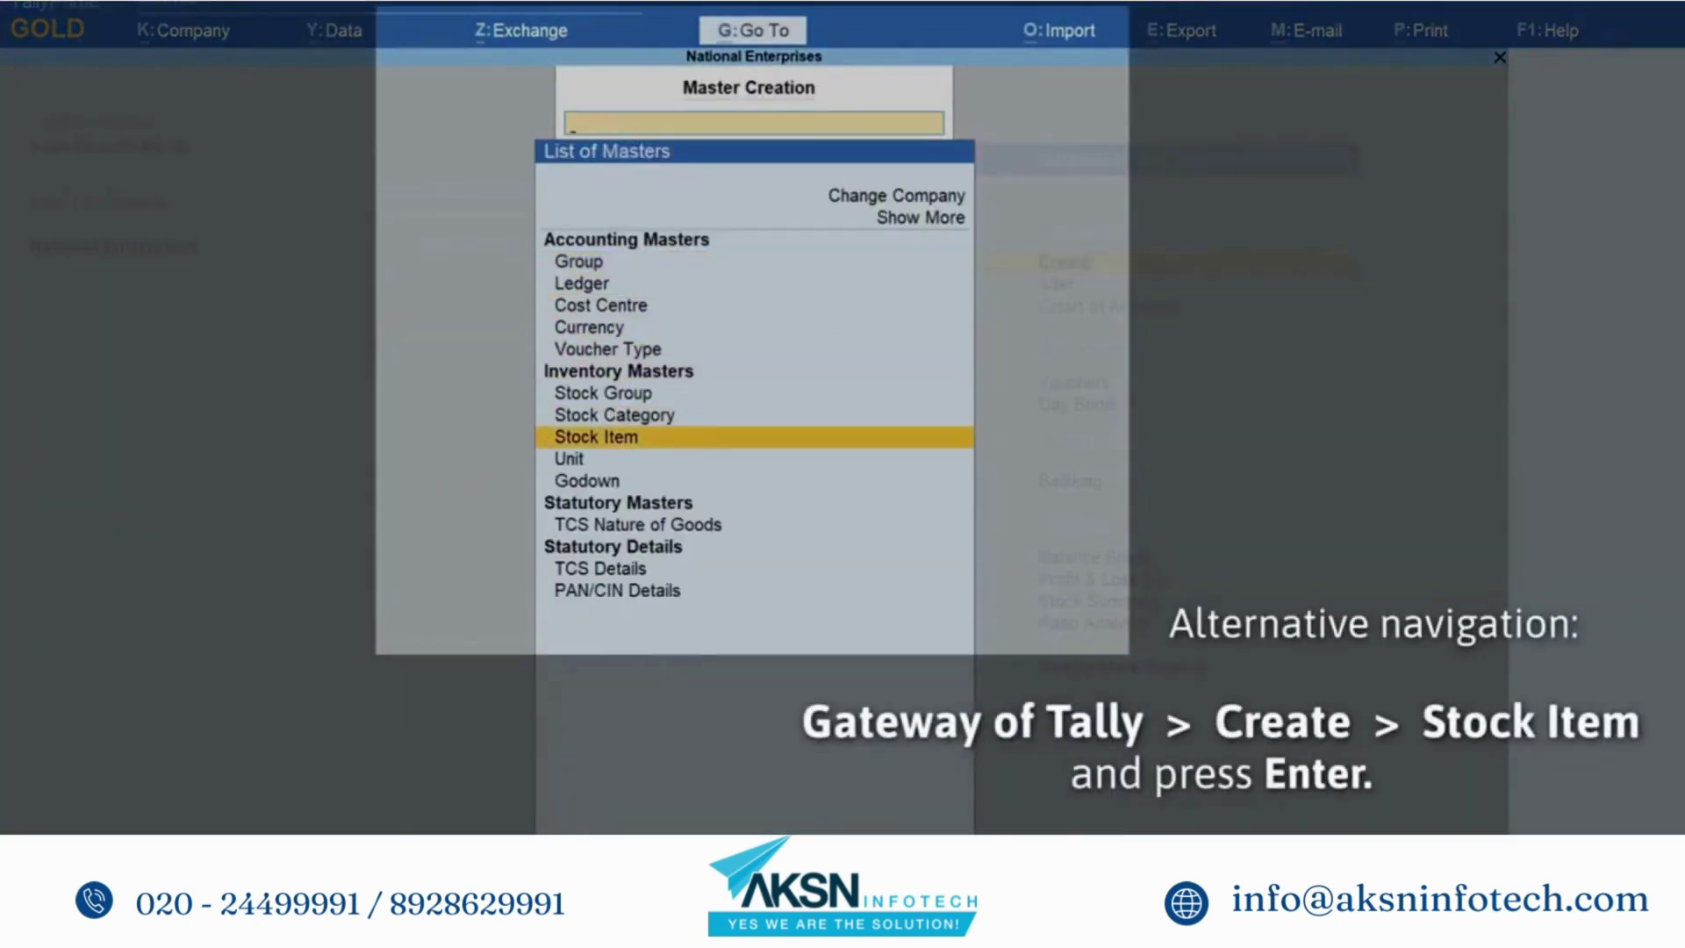
key("Return")
type("Rice")
key("Return")
key("Return")
key("Down")
key("Down")
key("Down")
key("Down")
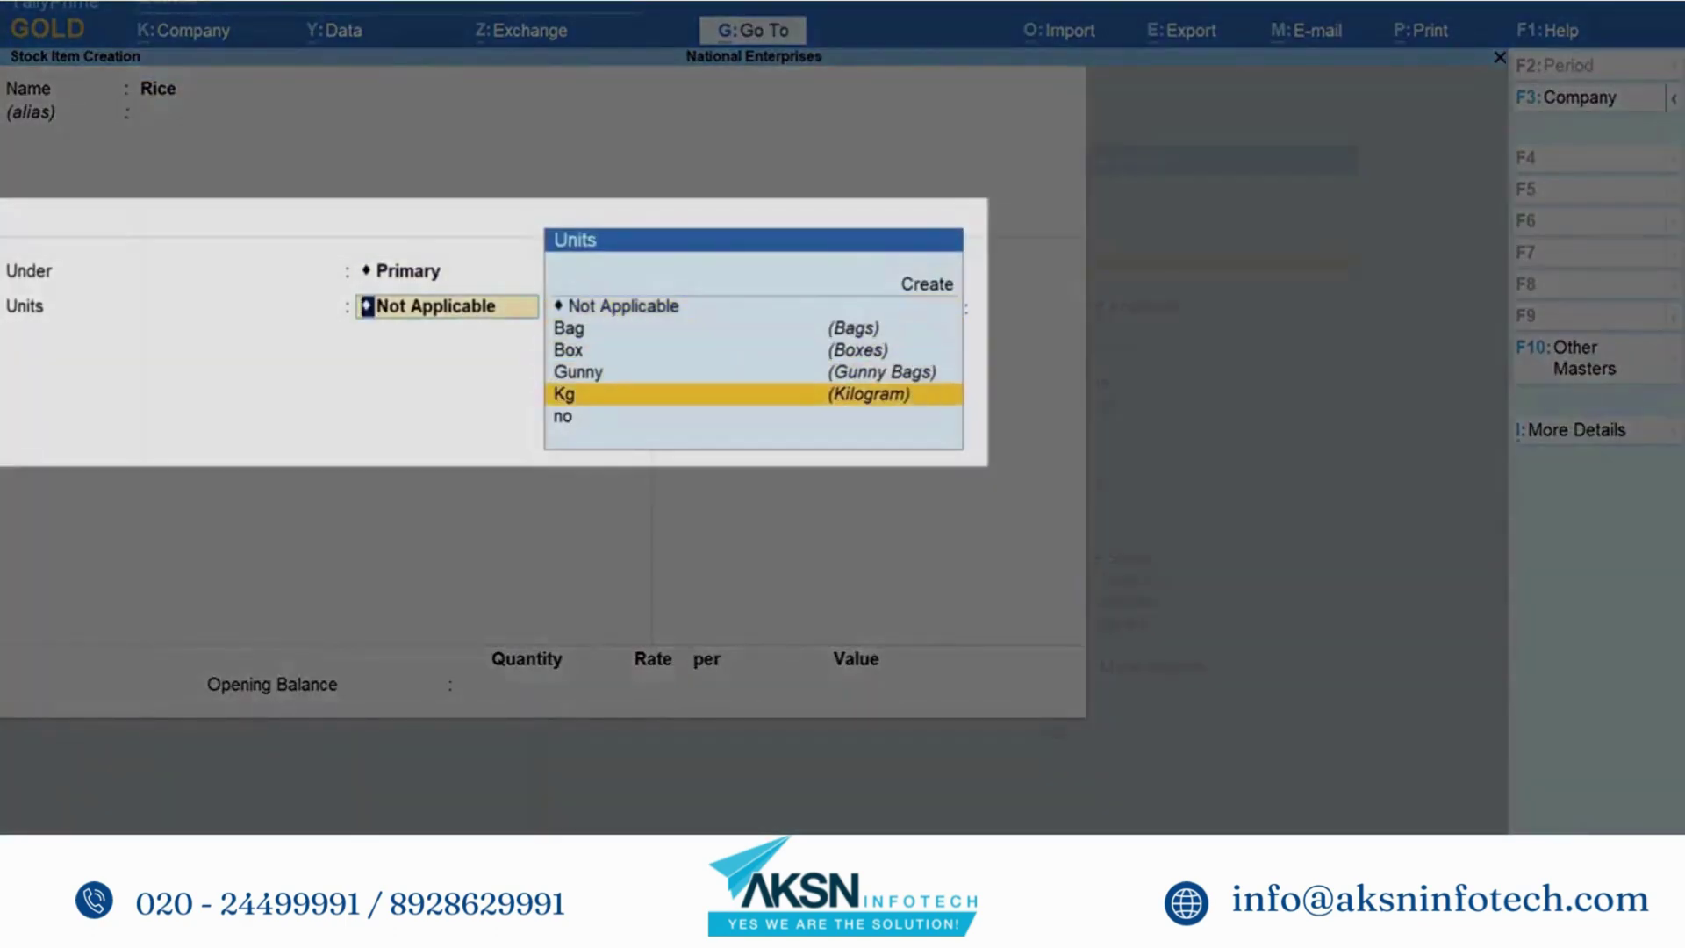
key("Return")
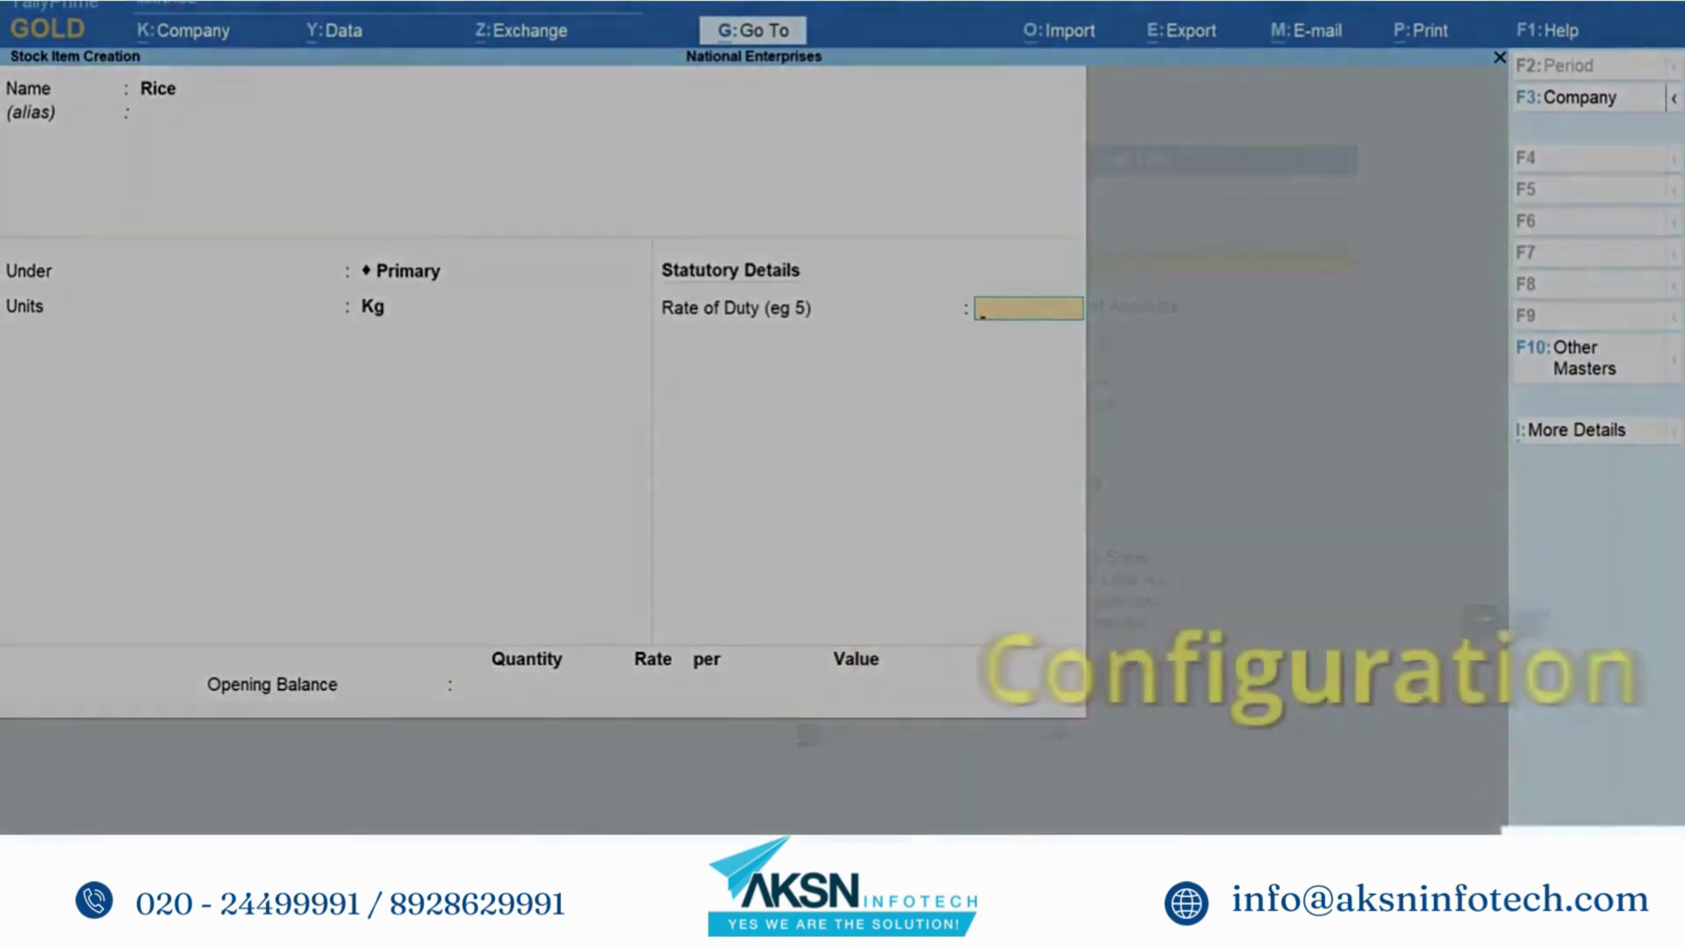
- Turn on Use Alternative Units in the stock item configuration (F12)
key("F12")
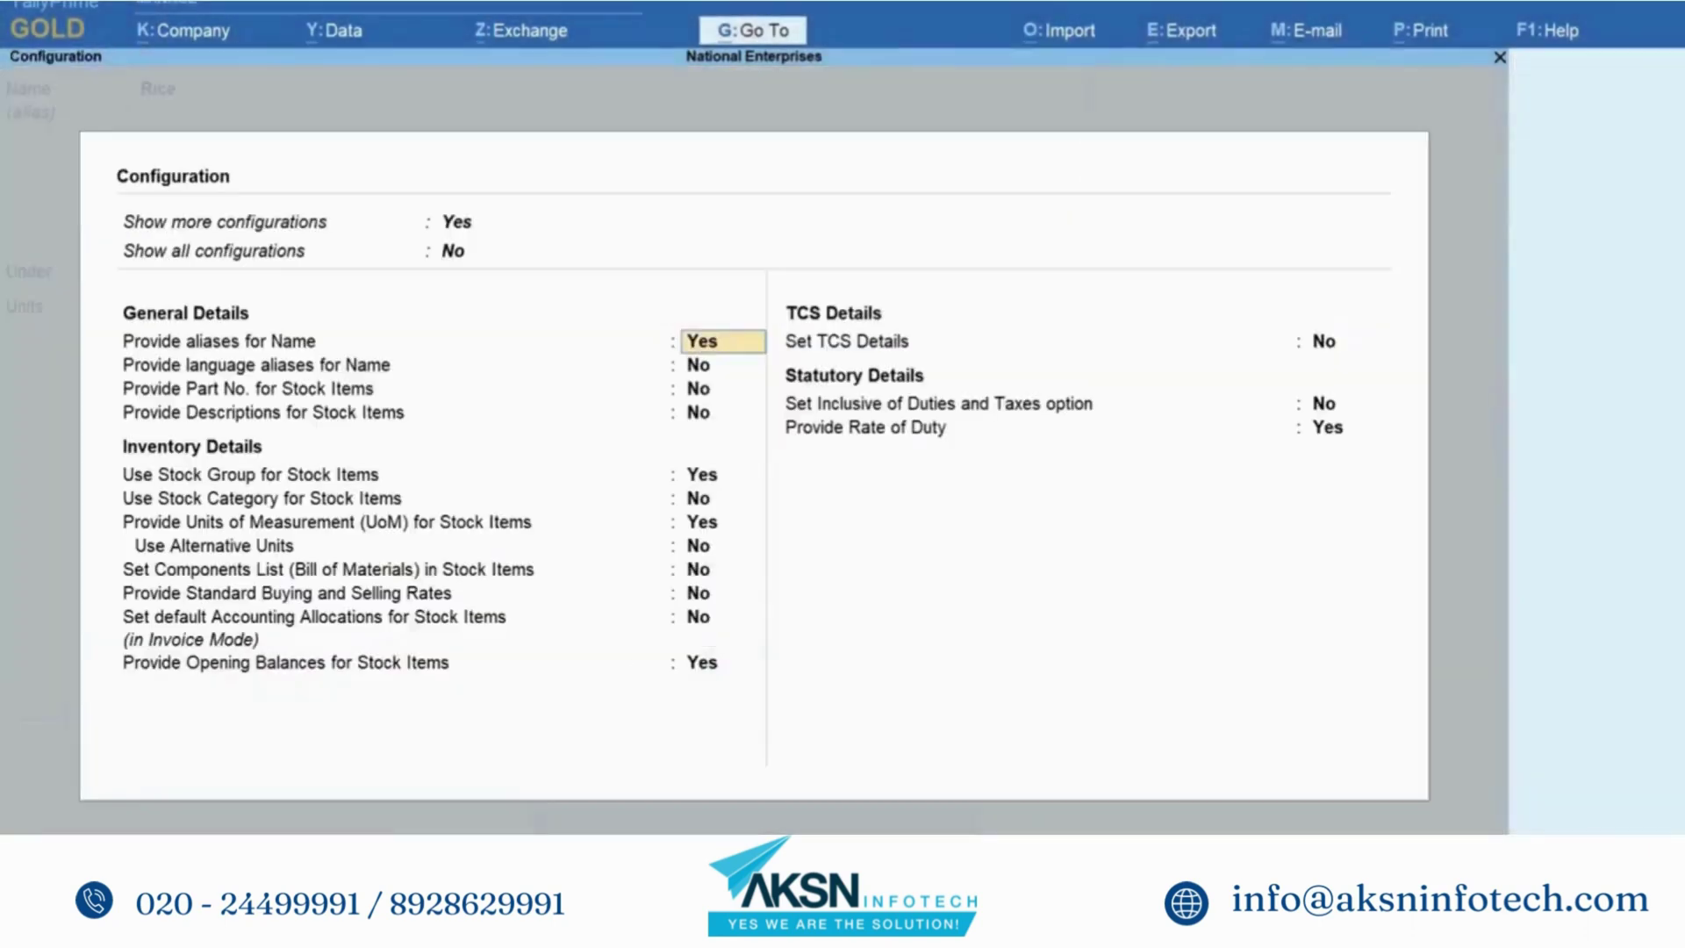
key("Down")
key("Down")
key("Down")
key("Down")
key("Down")
key("Down")
key("Down")
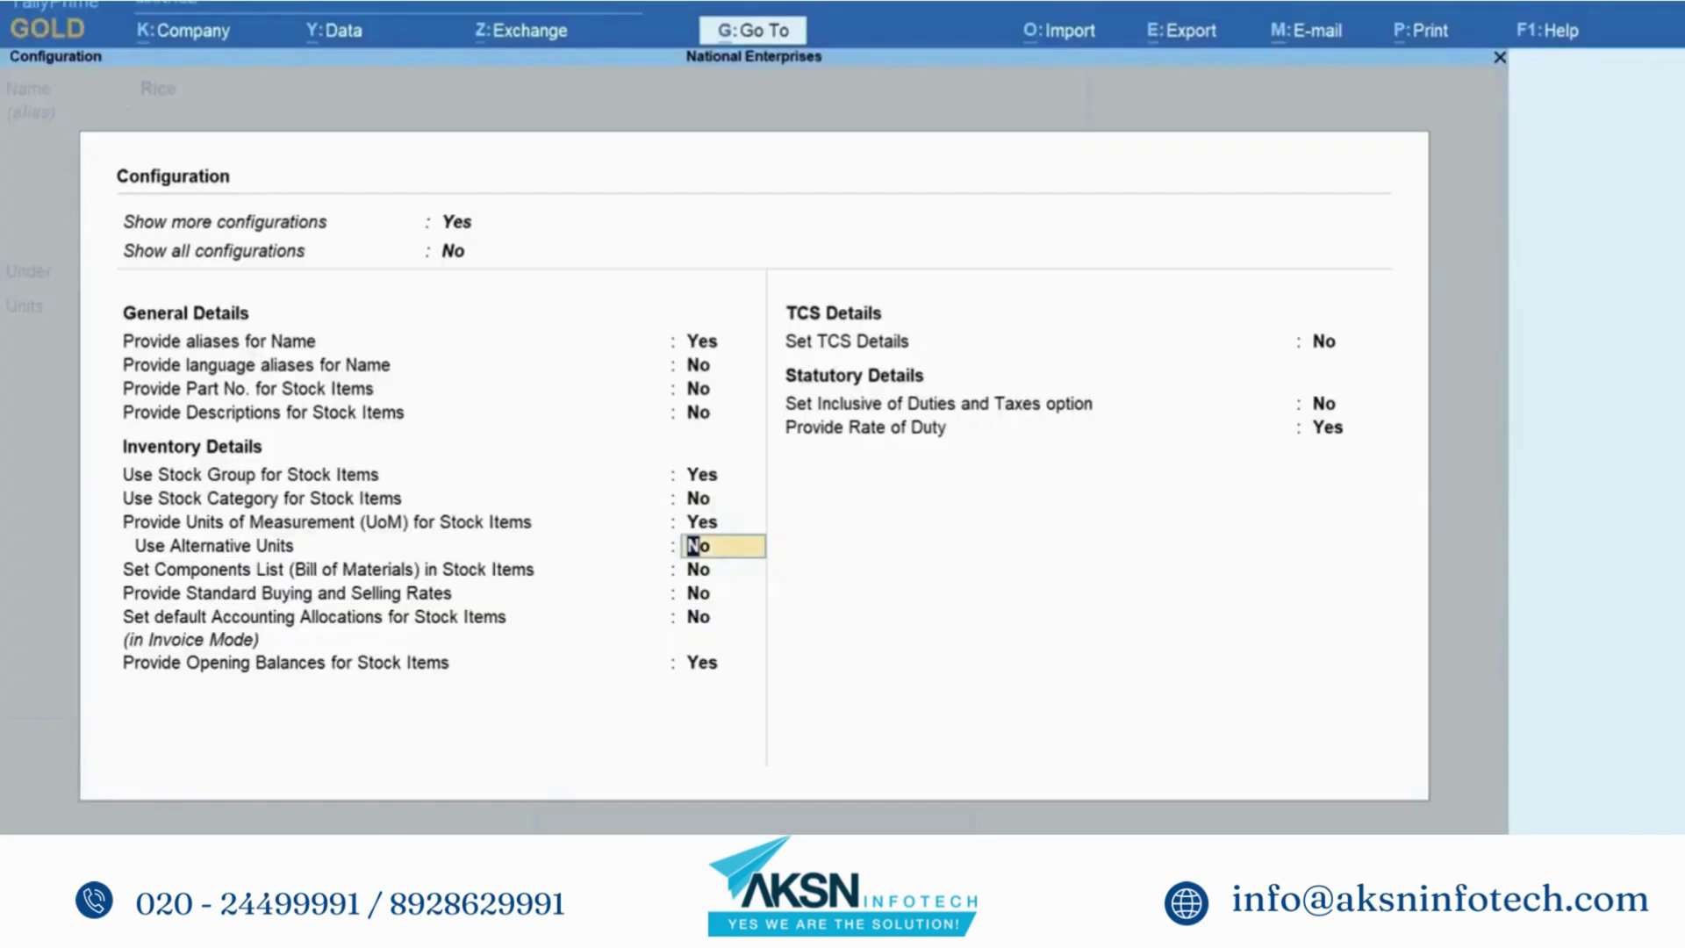
type("Yes")
key("Return")
key("ctrl+a")
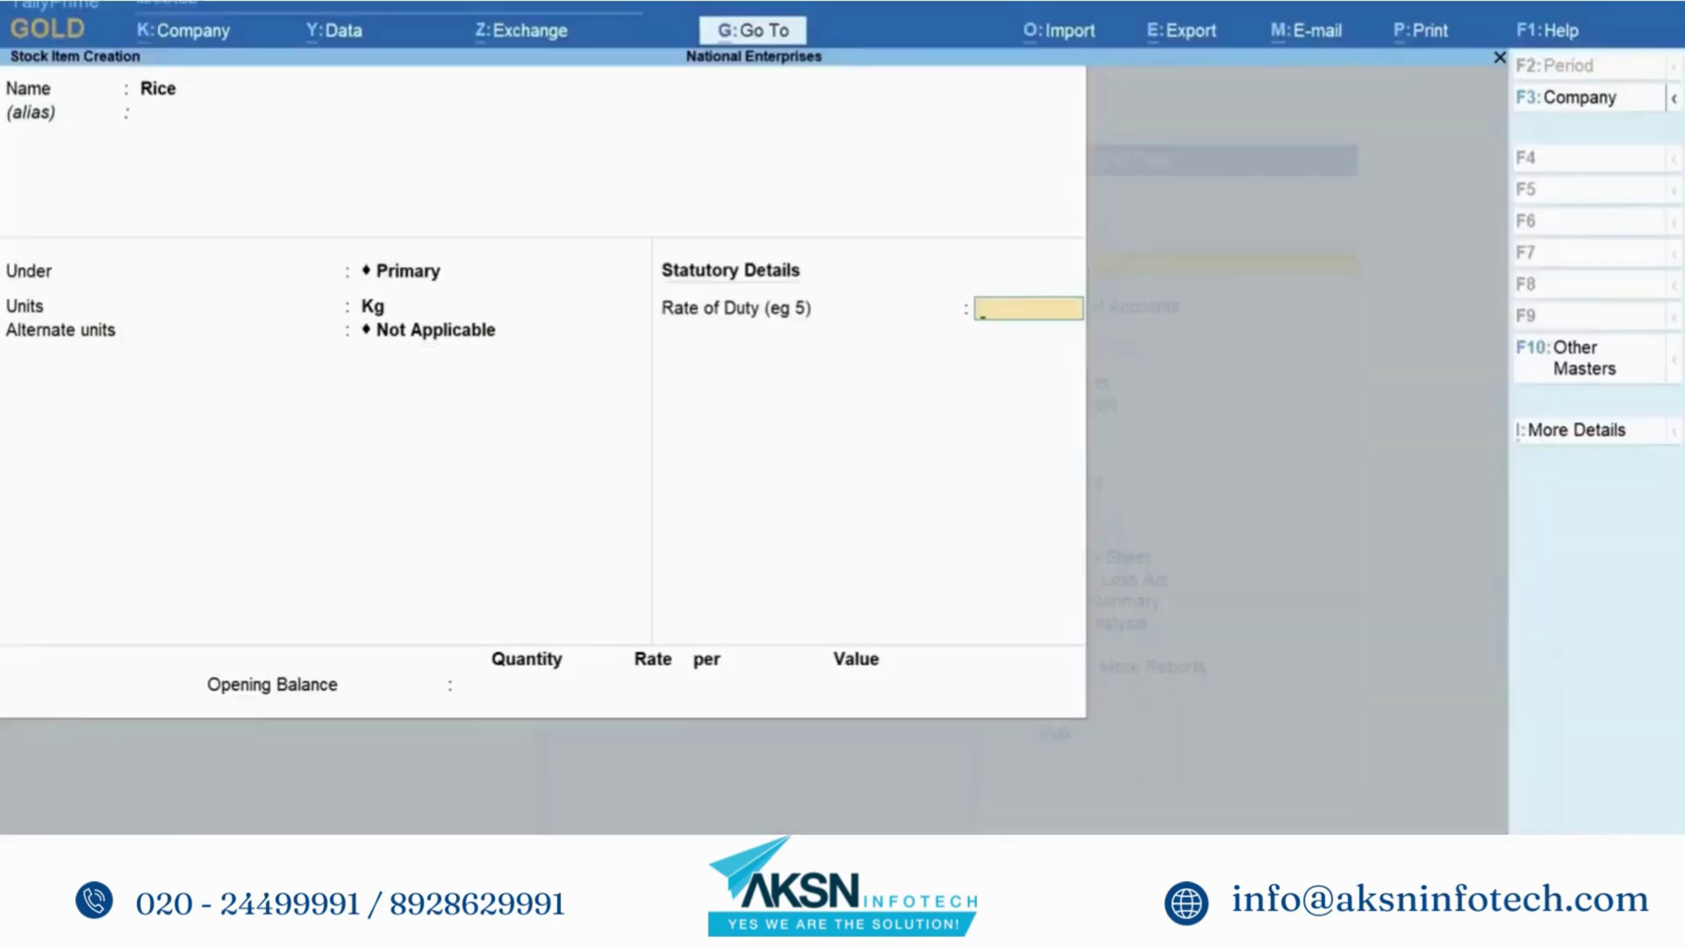
- Set Rice's alternate unit to Bag, with 1 Bag = 50 Kg
left_click(448, 330)
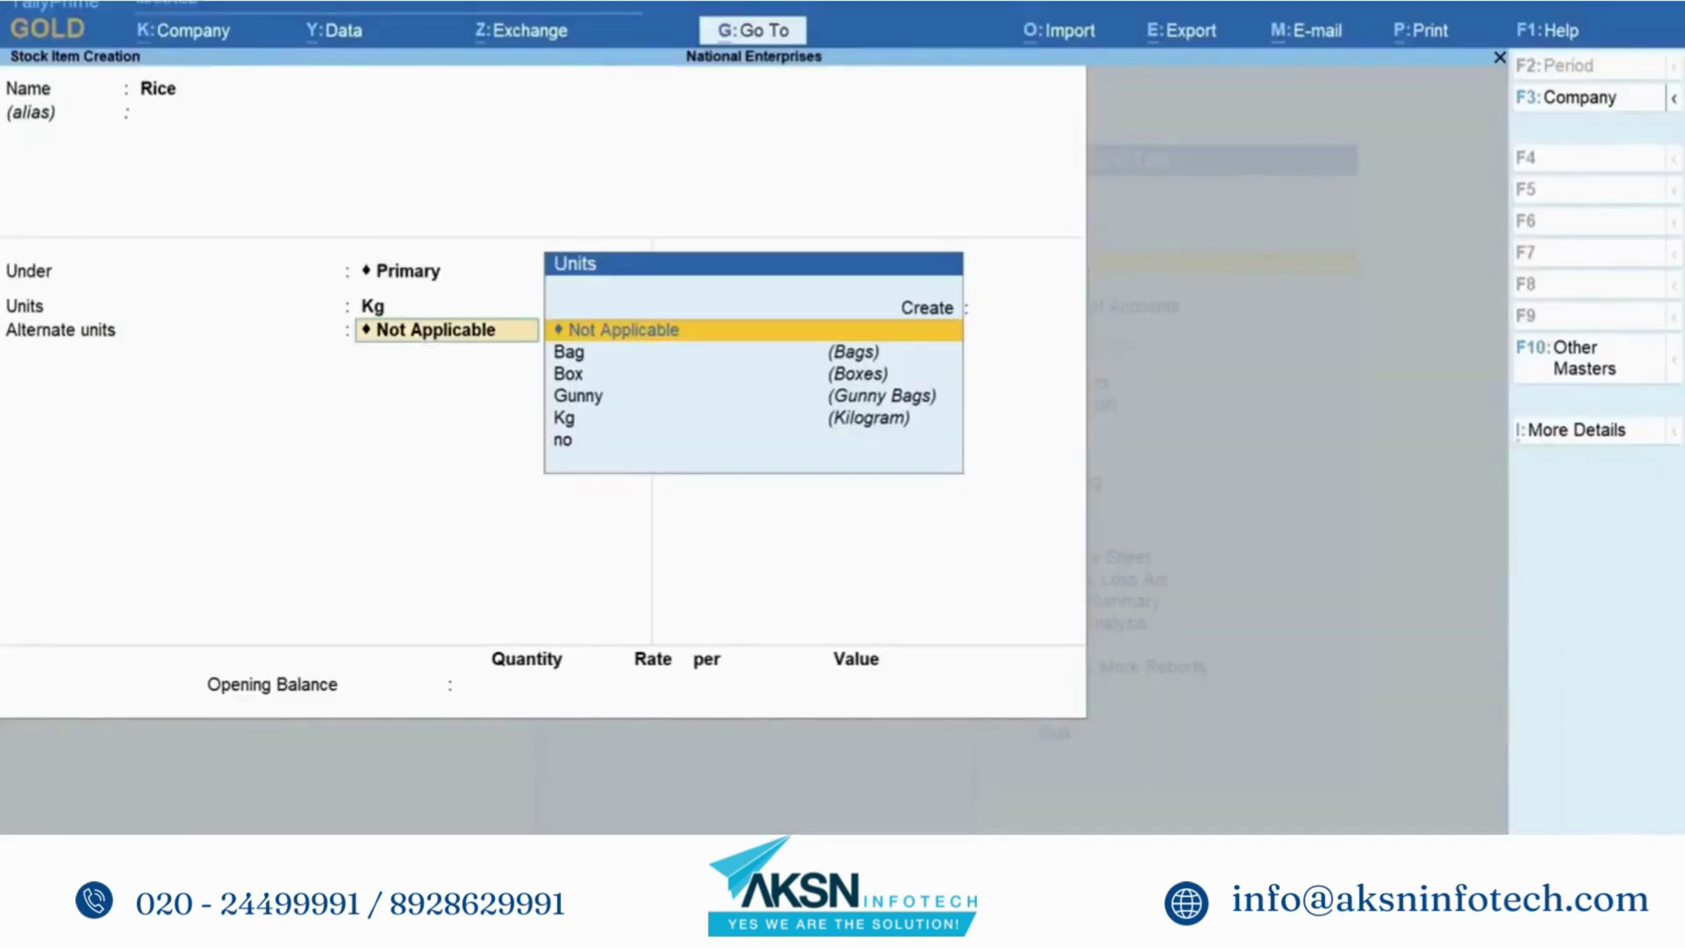
key("Down")
key("Return")
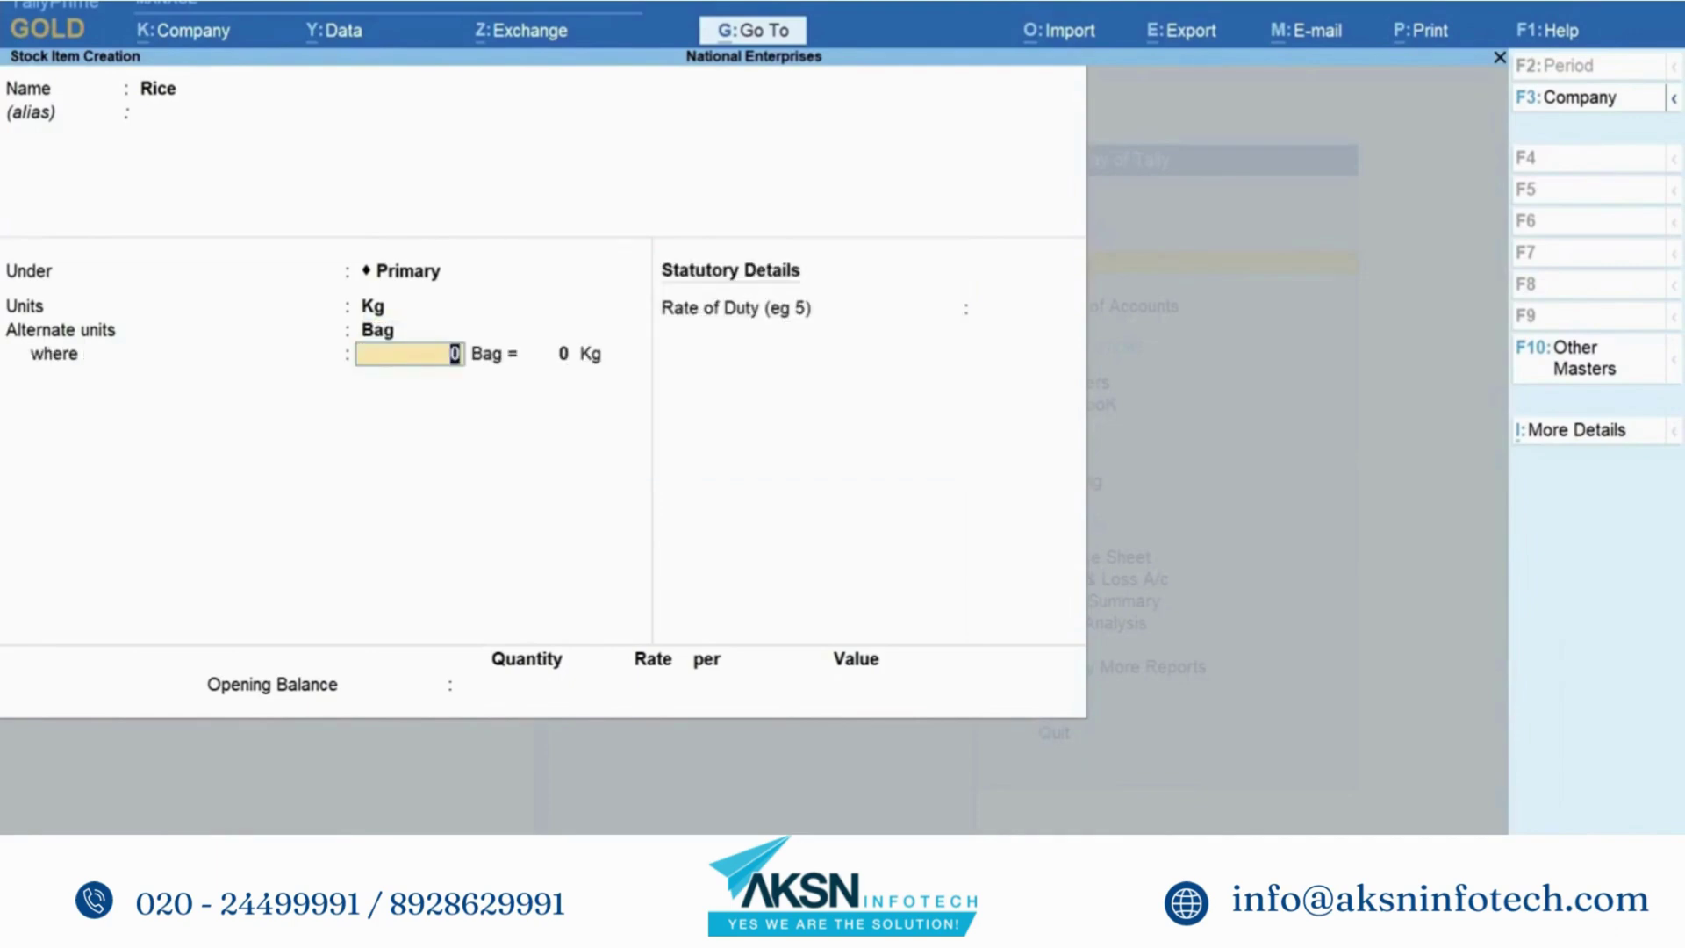
type("1")
key("Return")
type("50")
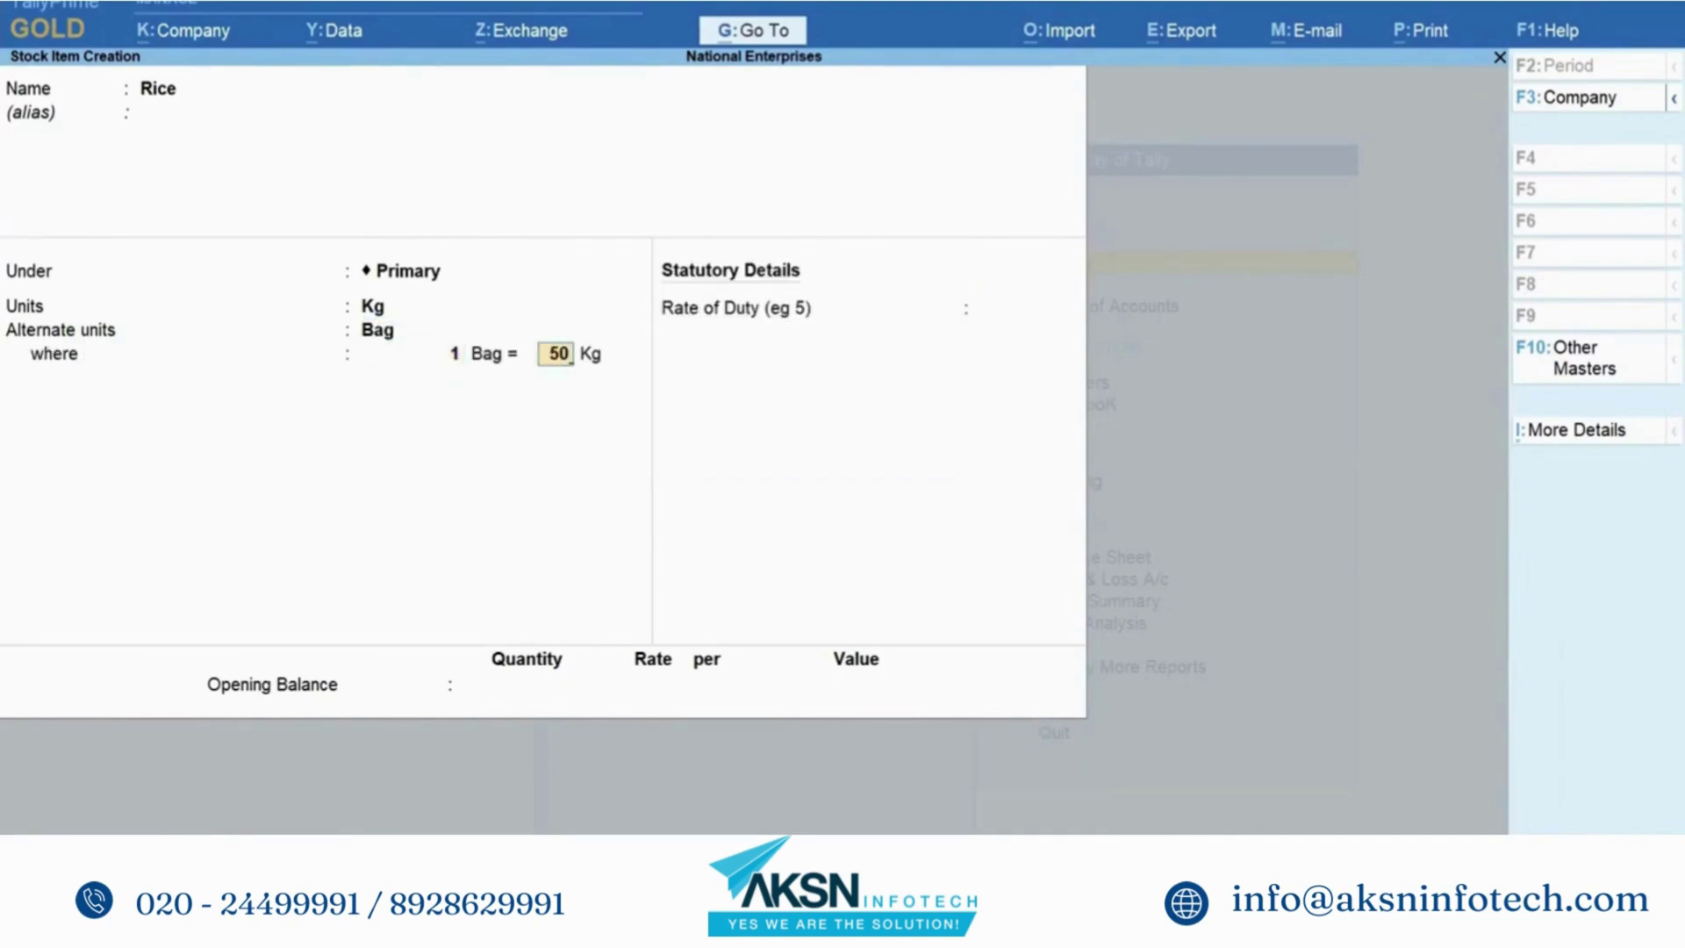
key("Return")
key("Return")
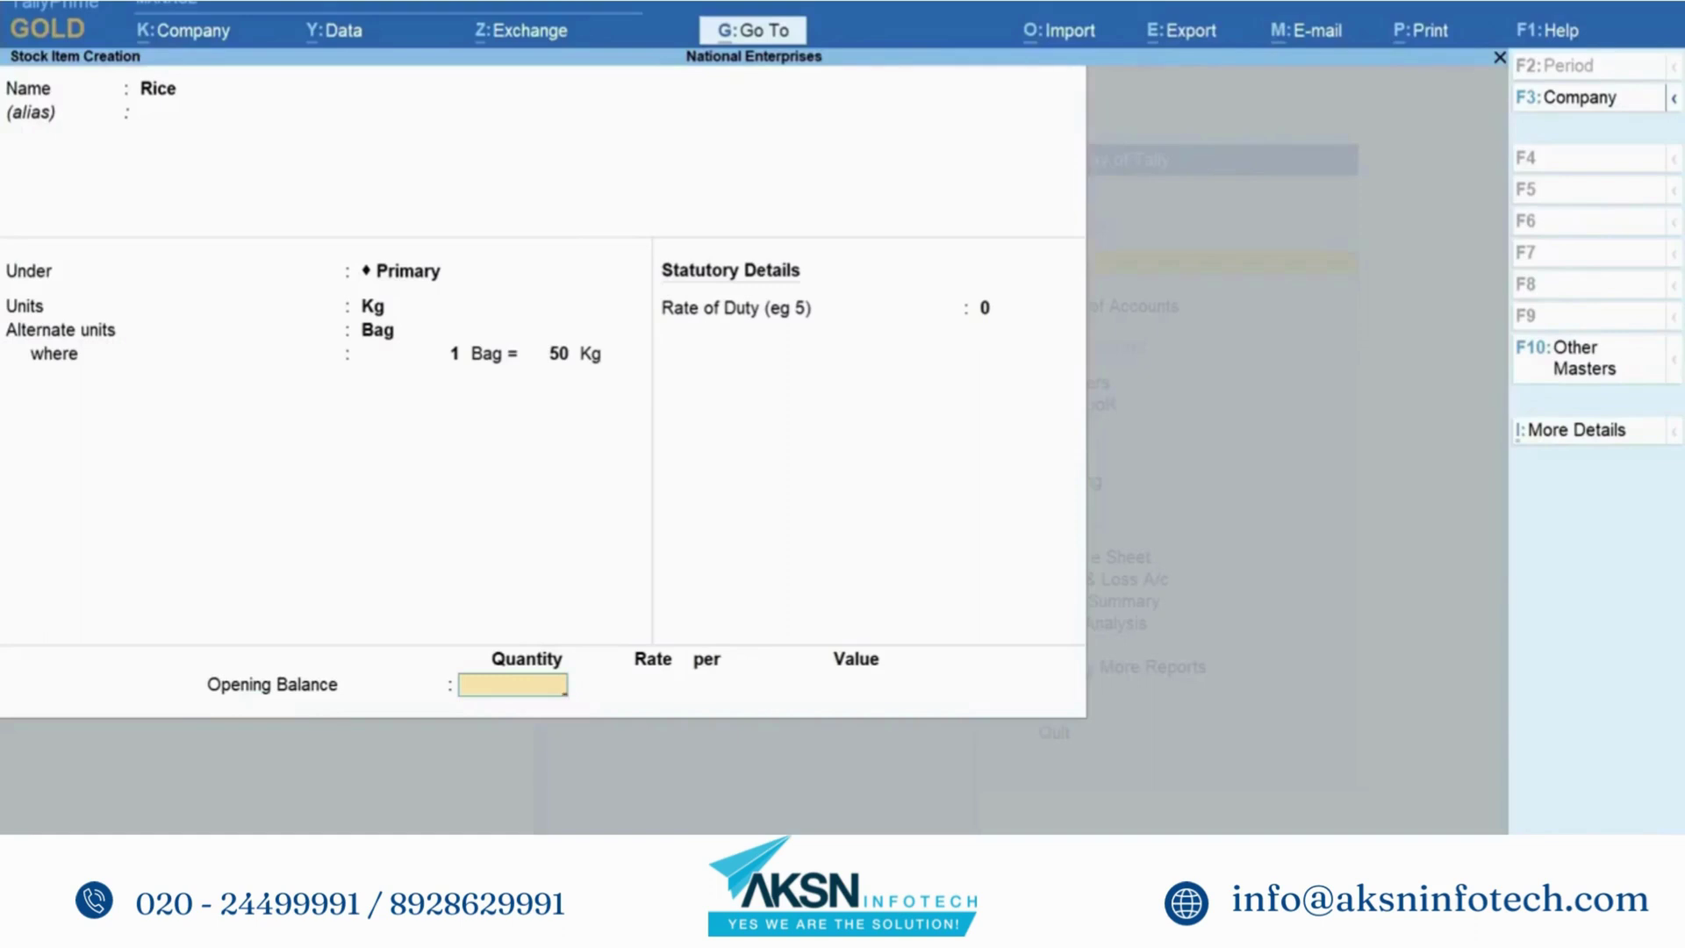
- Enter an opening balance of 1000 Kg at 30 per Kg and save Rice
type("1000kg")
key("Return")
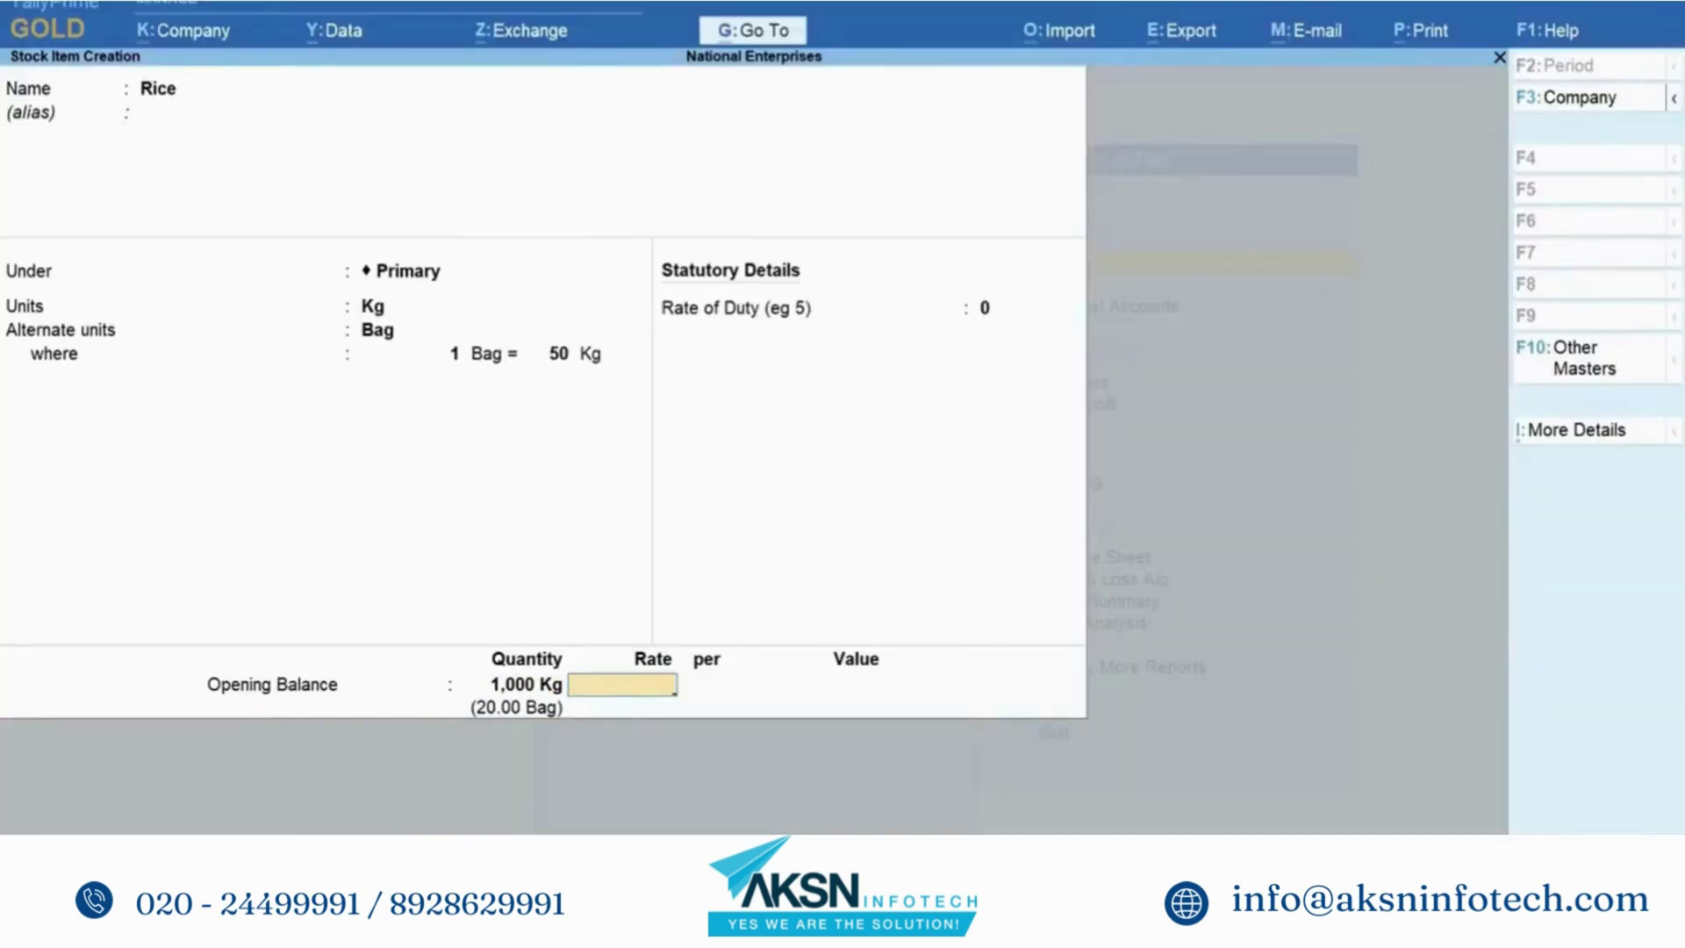
type("30")
key("Return")
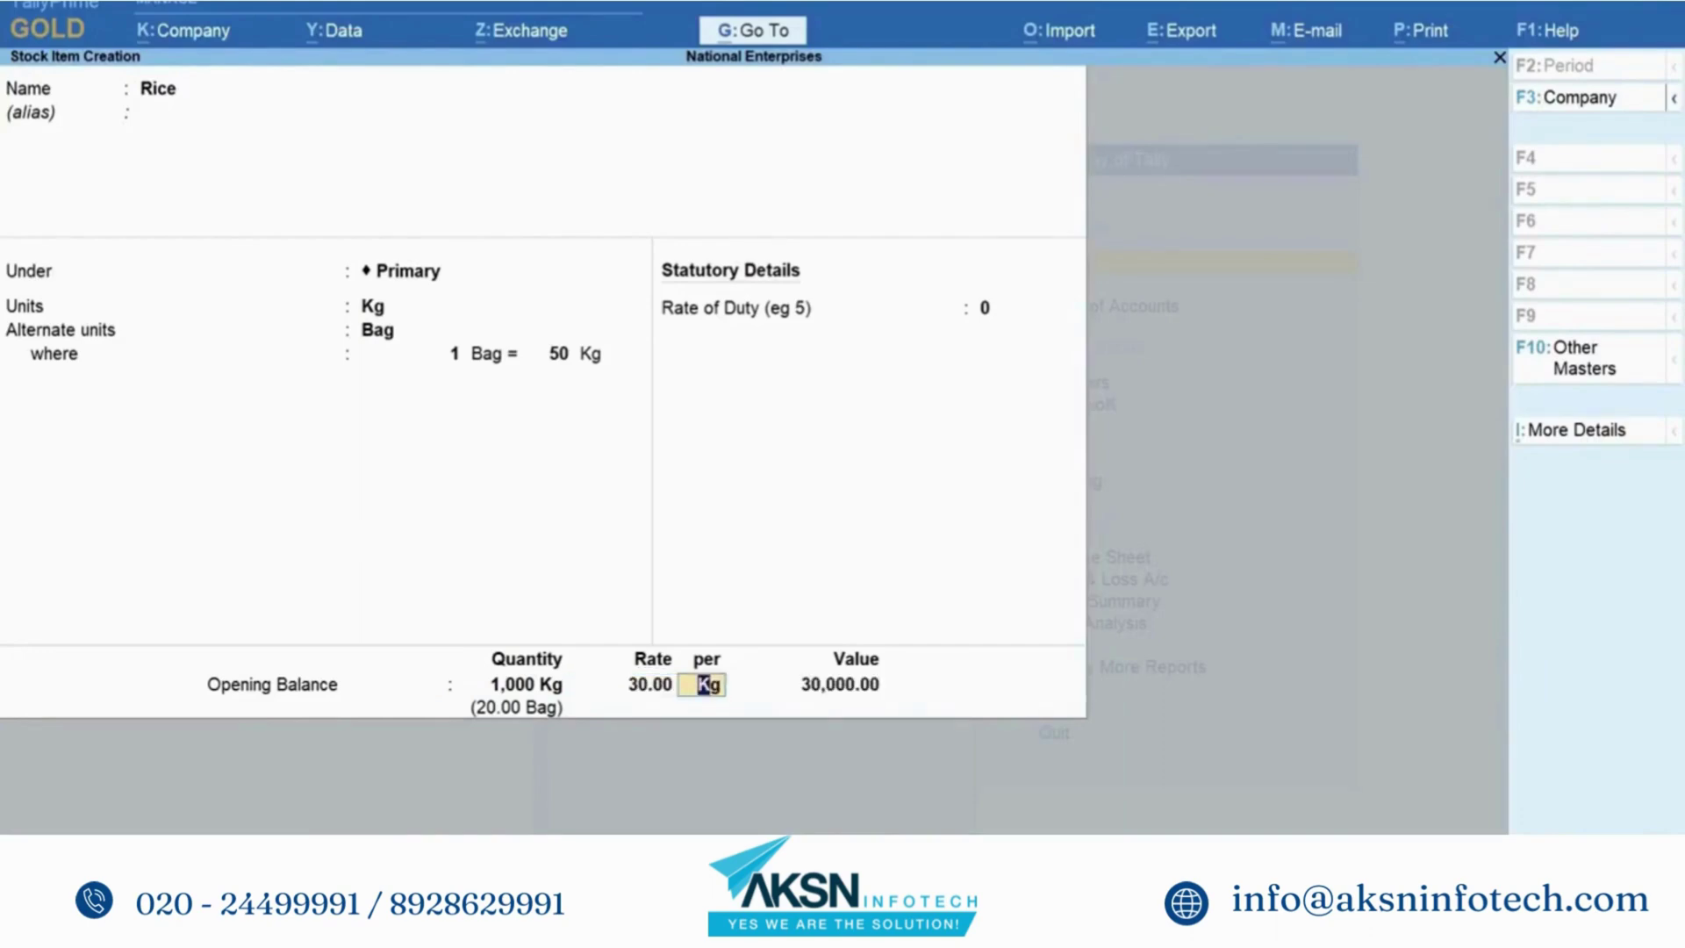
key("Return")
key("Return")
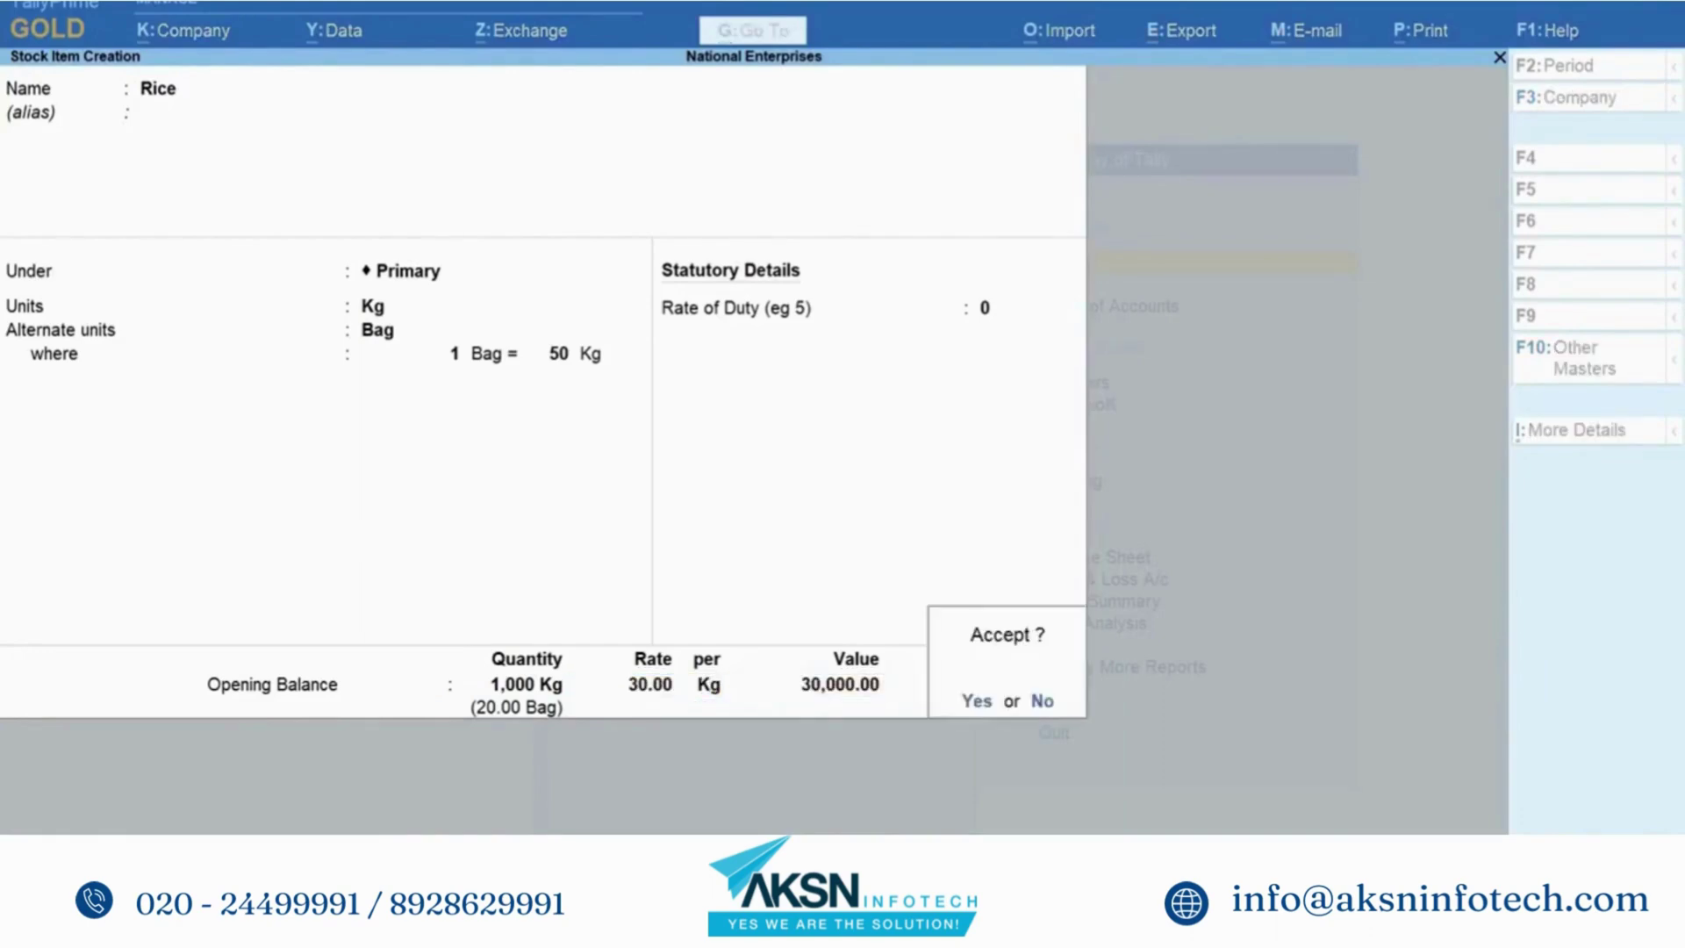
key("Return")
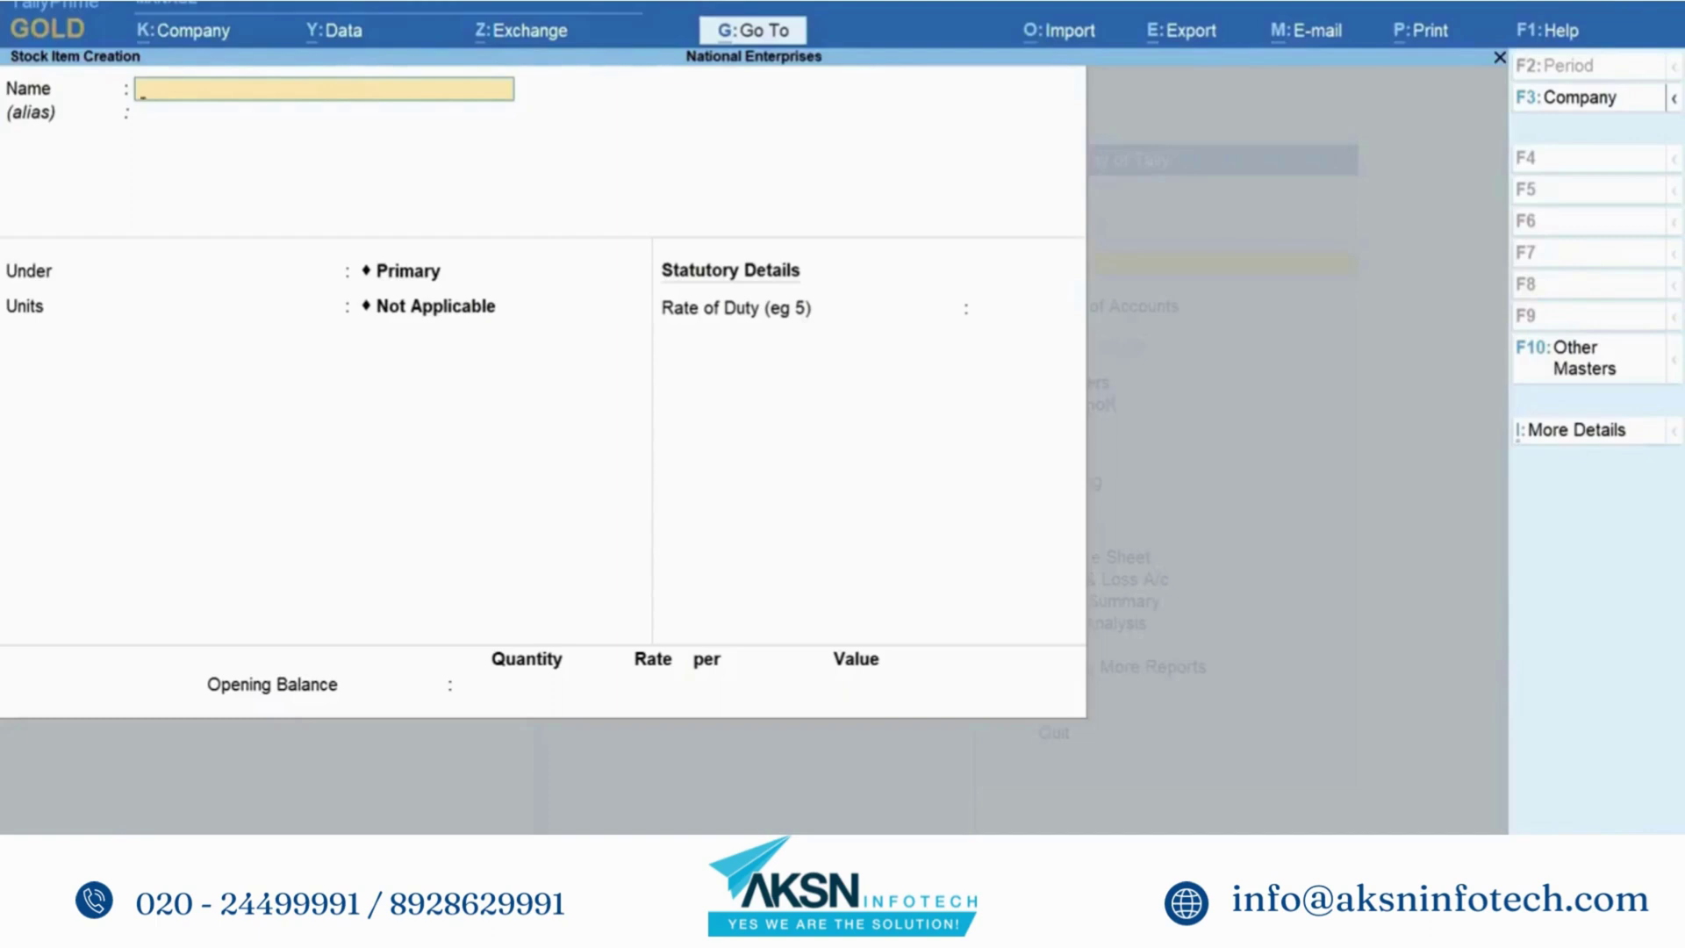
- Open the Rice stock item in Alter Master to review its Bag alternate unit
key("alt+g")
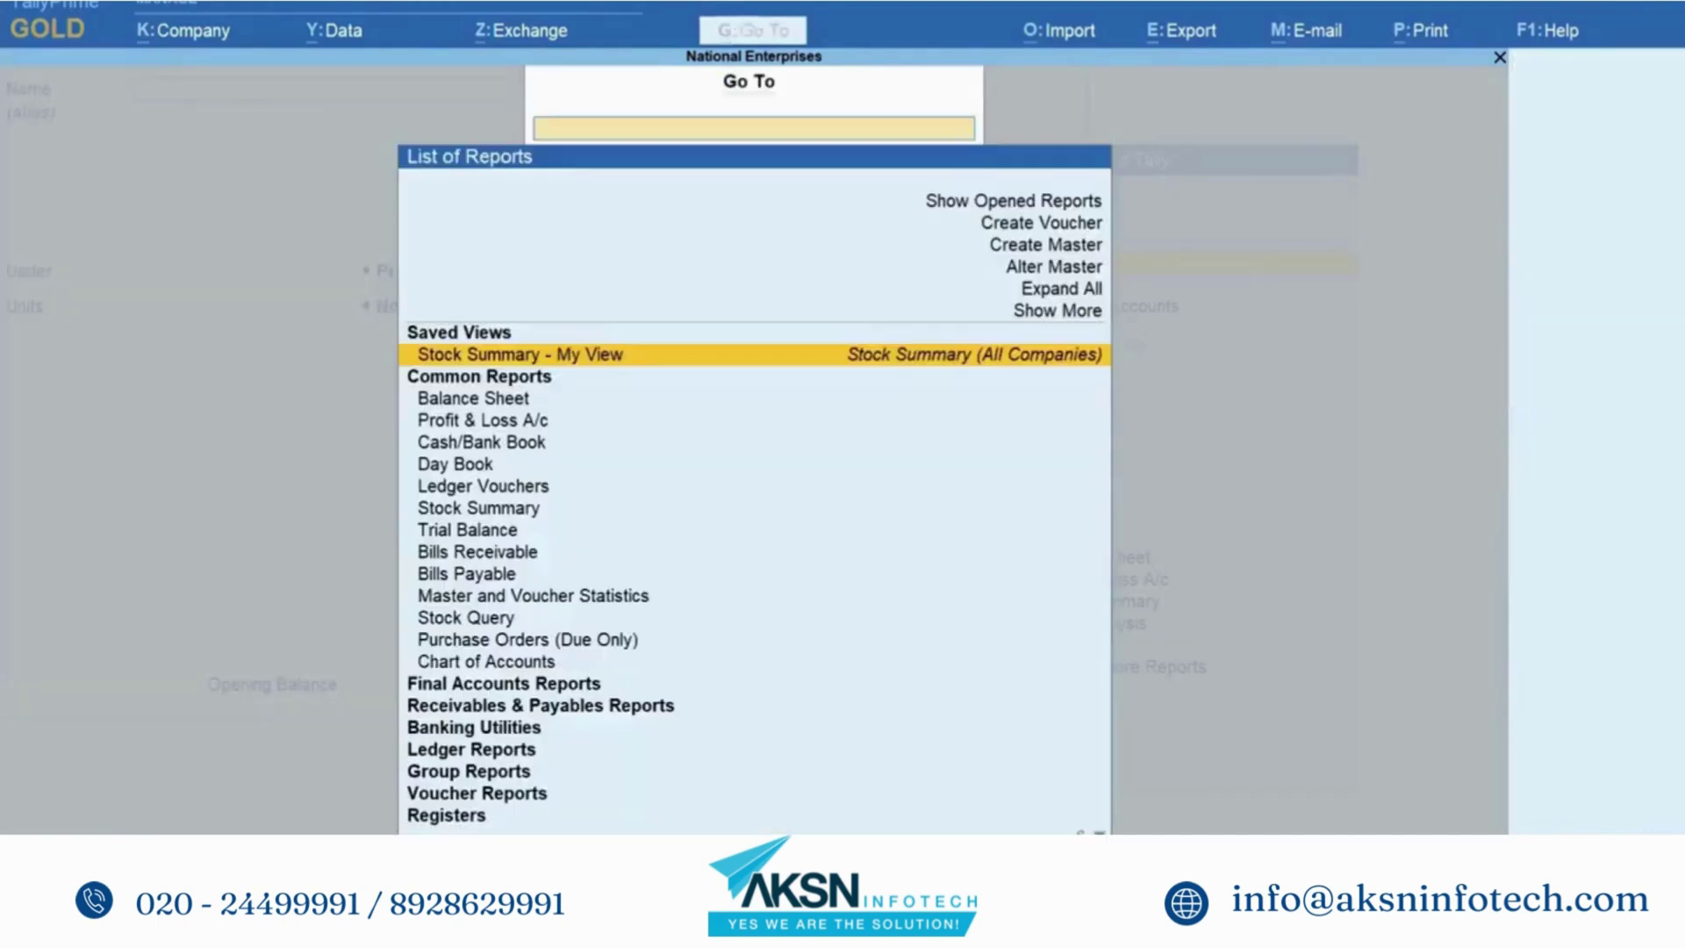
key("Up")
key("Up")
key("Up")
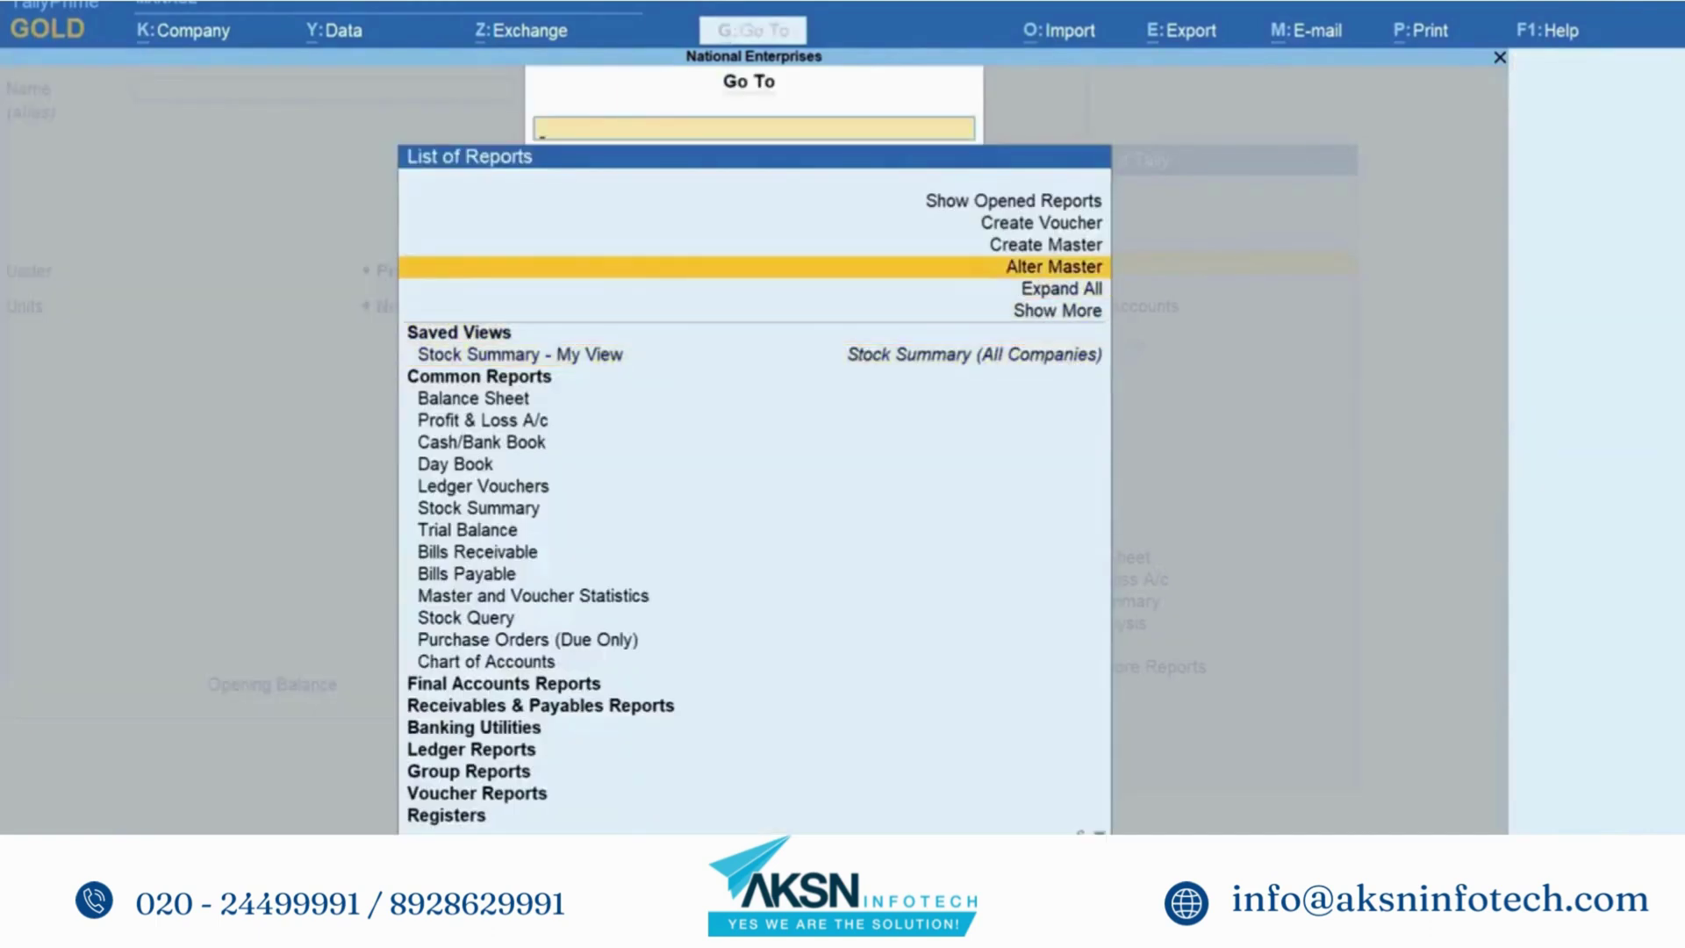
key("Return")
key("Down")
key("Down")
key("Down")
key("Down")
key("Down")
key("Down")
key("Down")
key("Return")
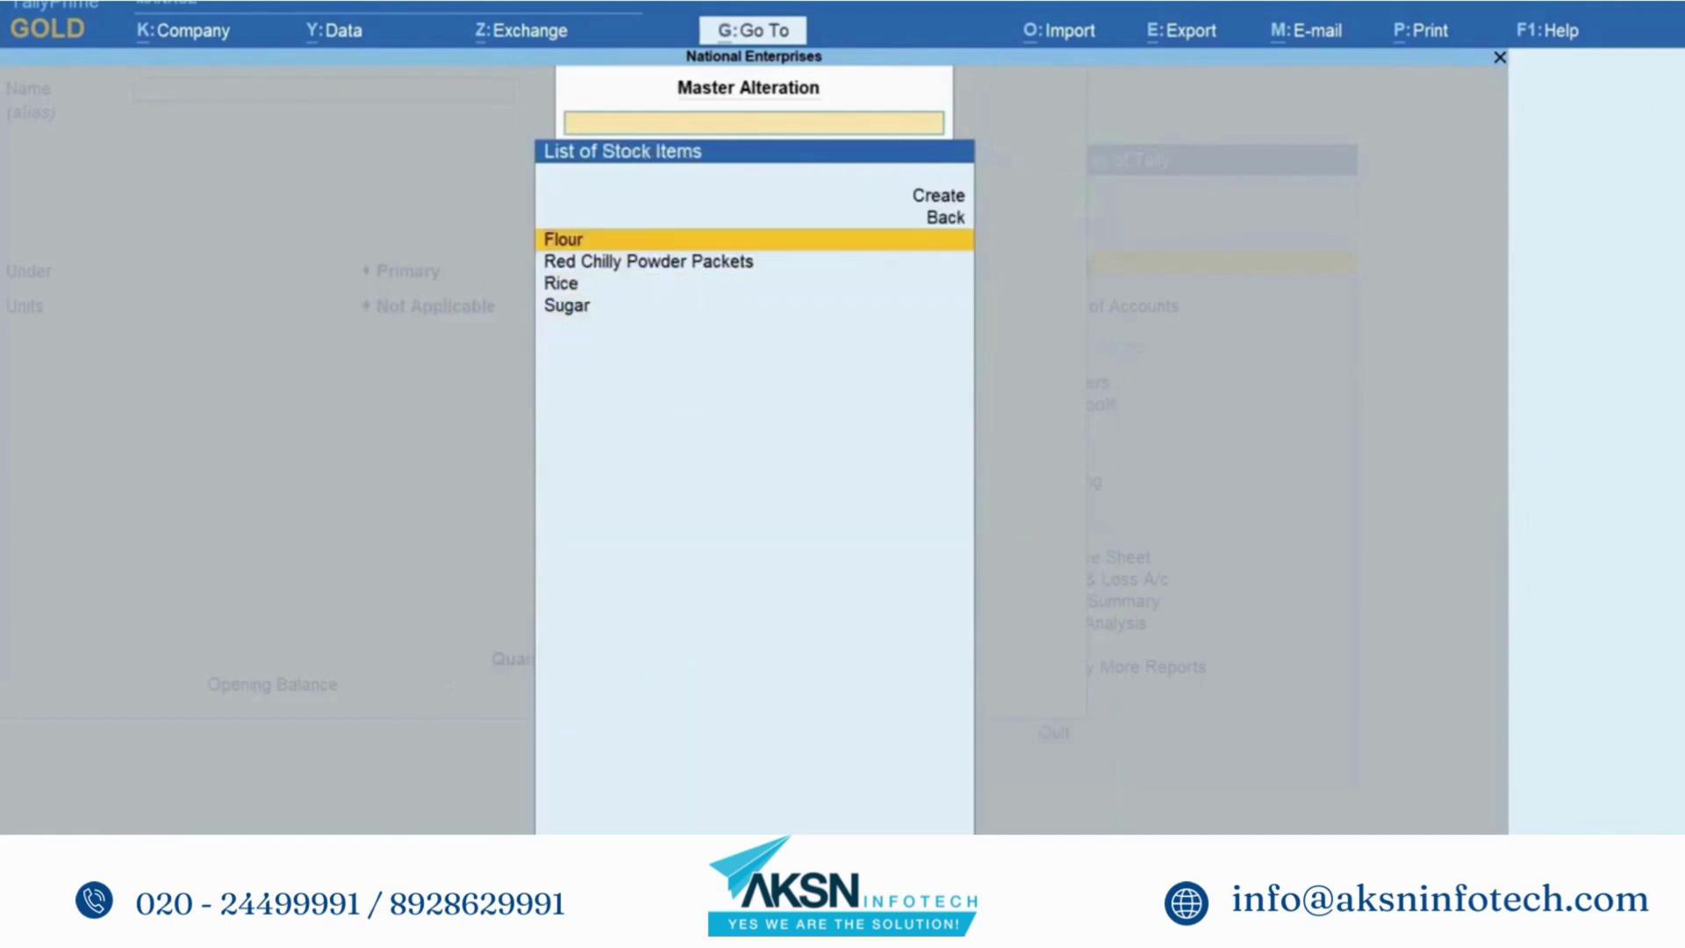
key("Down")
key("Down")
key("Return")
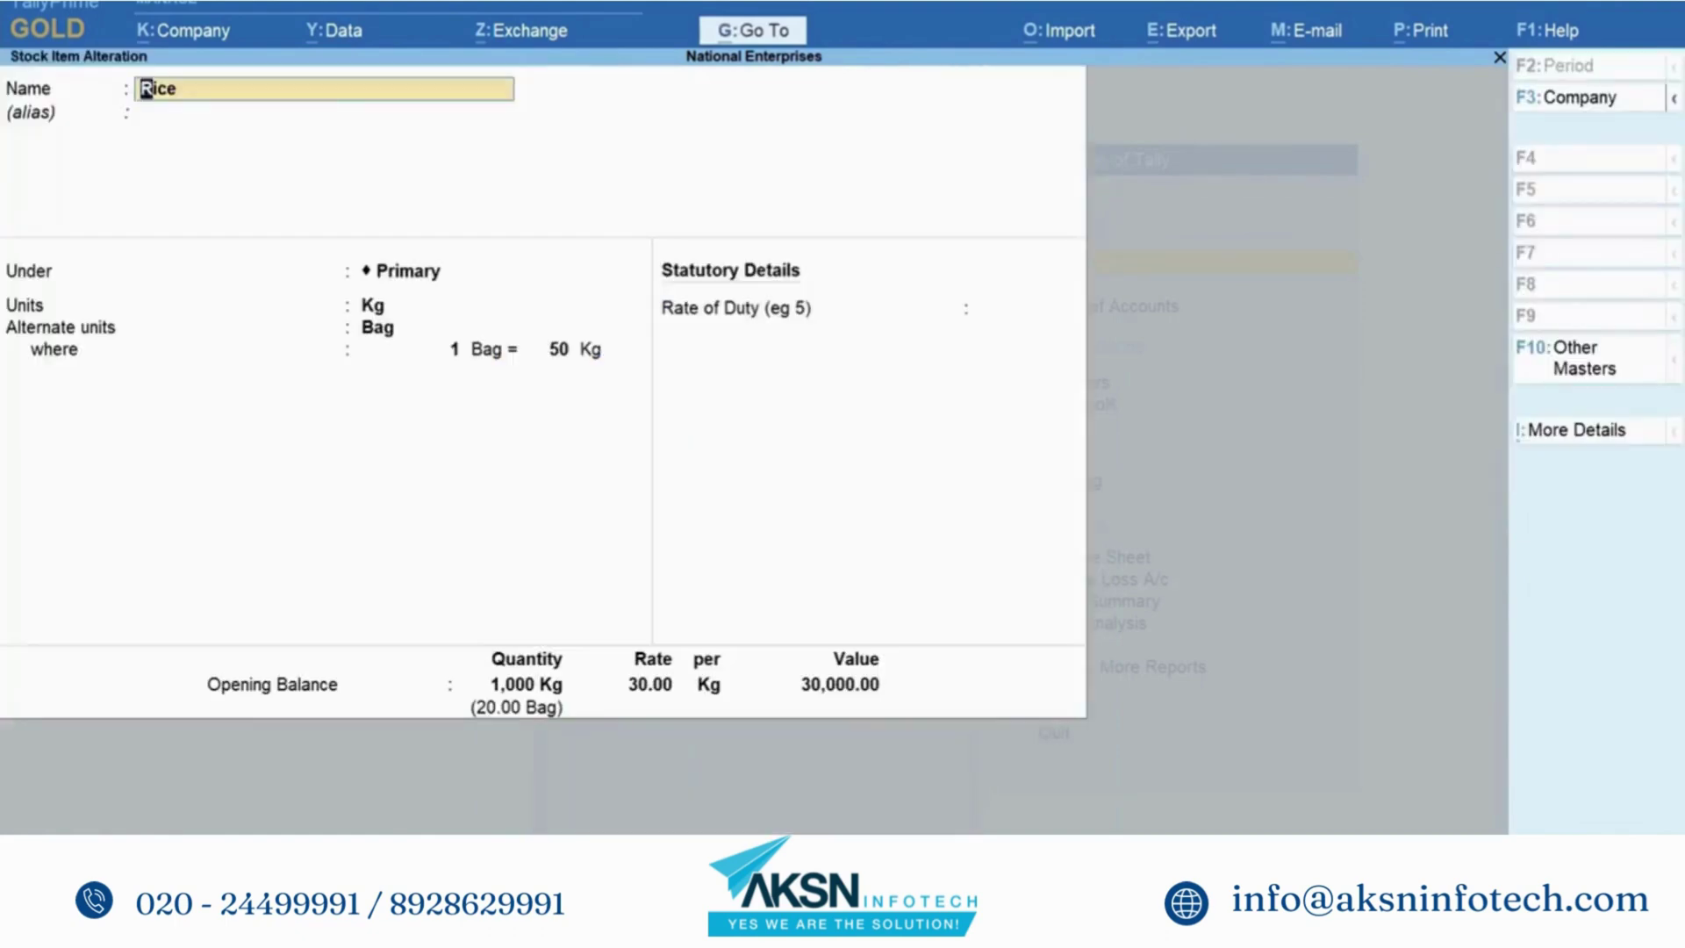
key("Return")
key("Return")
key("Return")
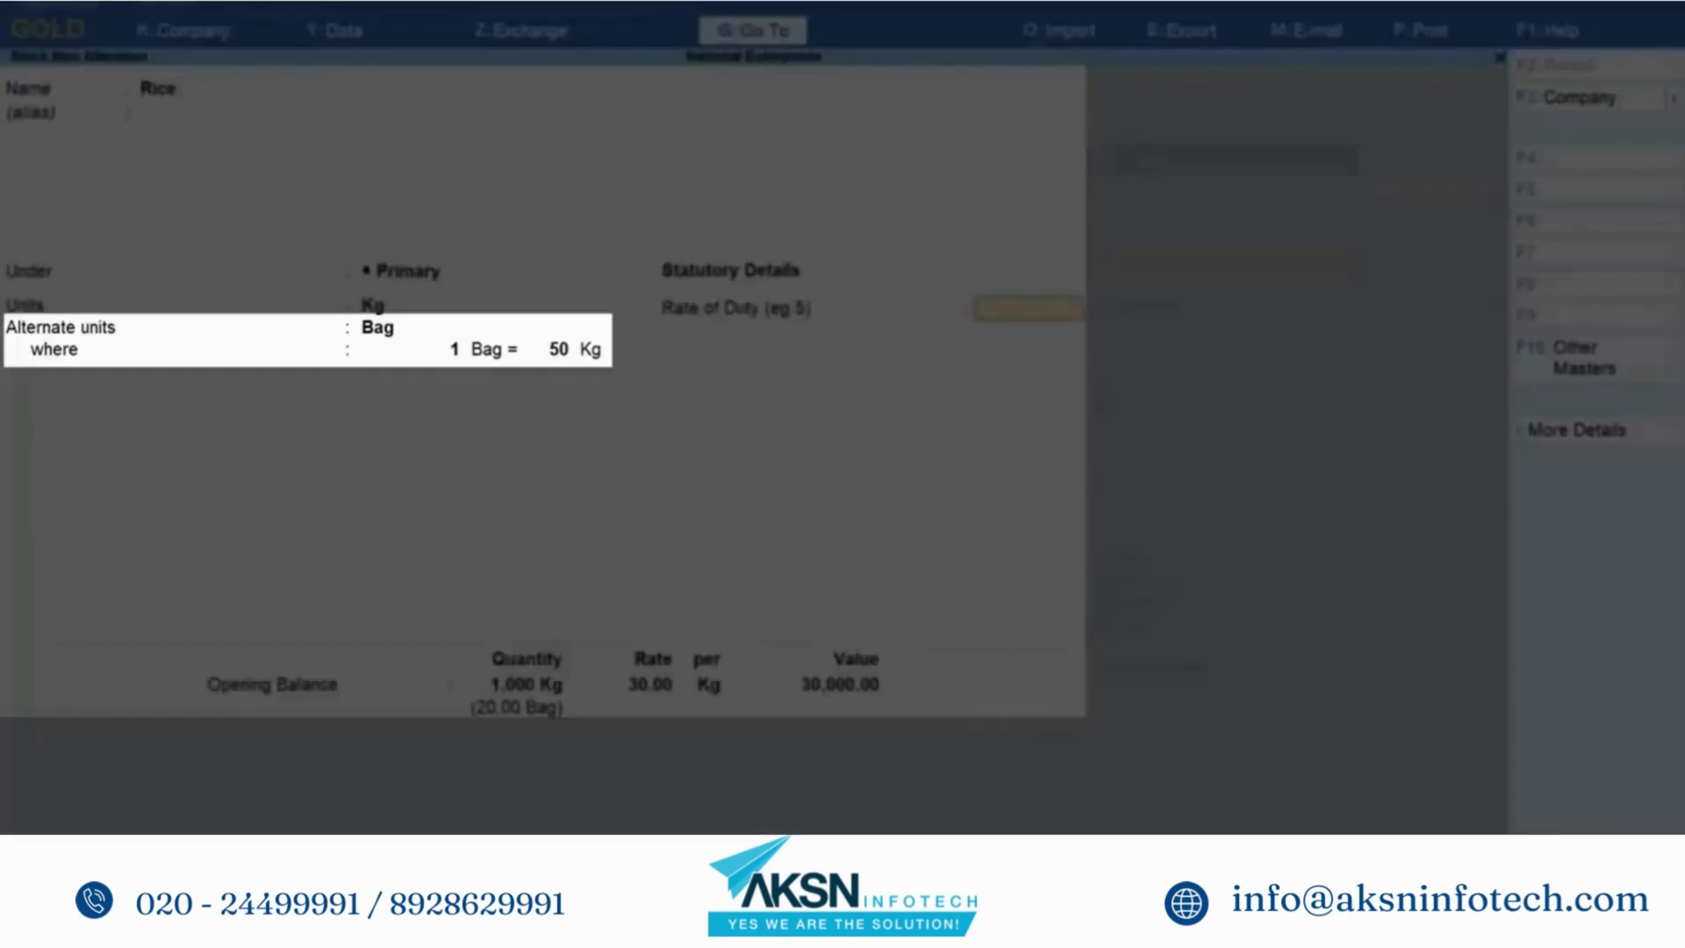
- Quit Rice without changes and open the Sugar stock item for alteration
key("Escape")
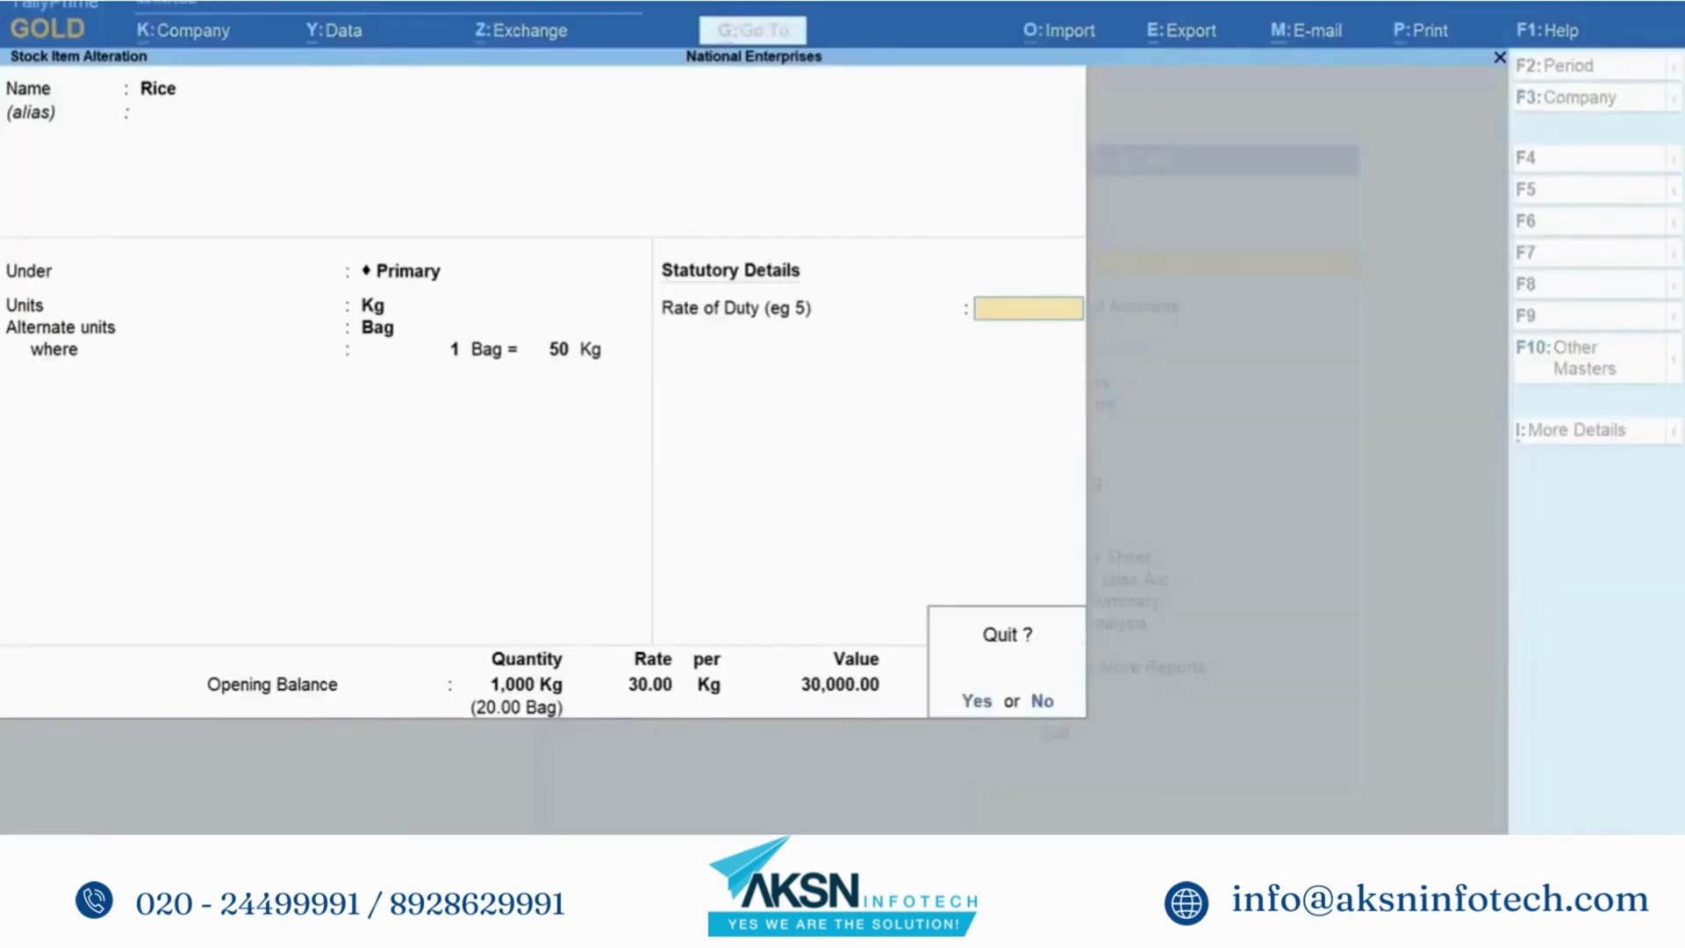
key("y")
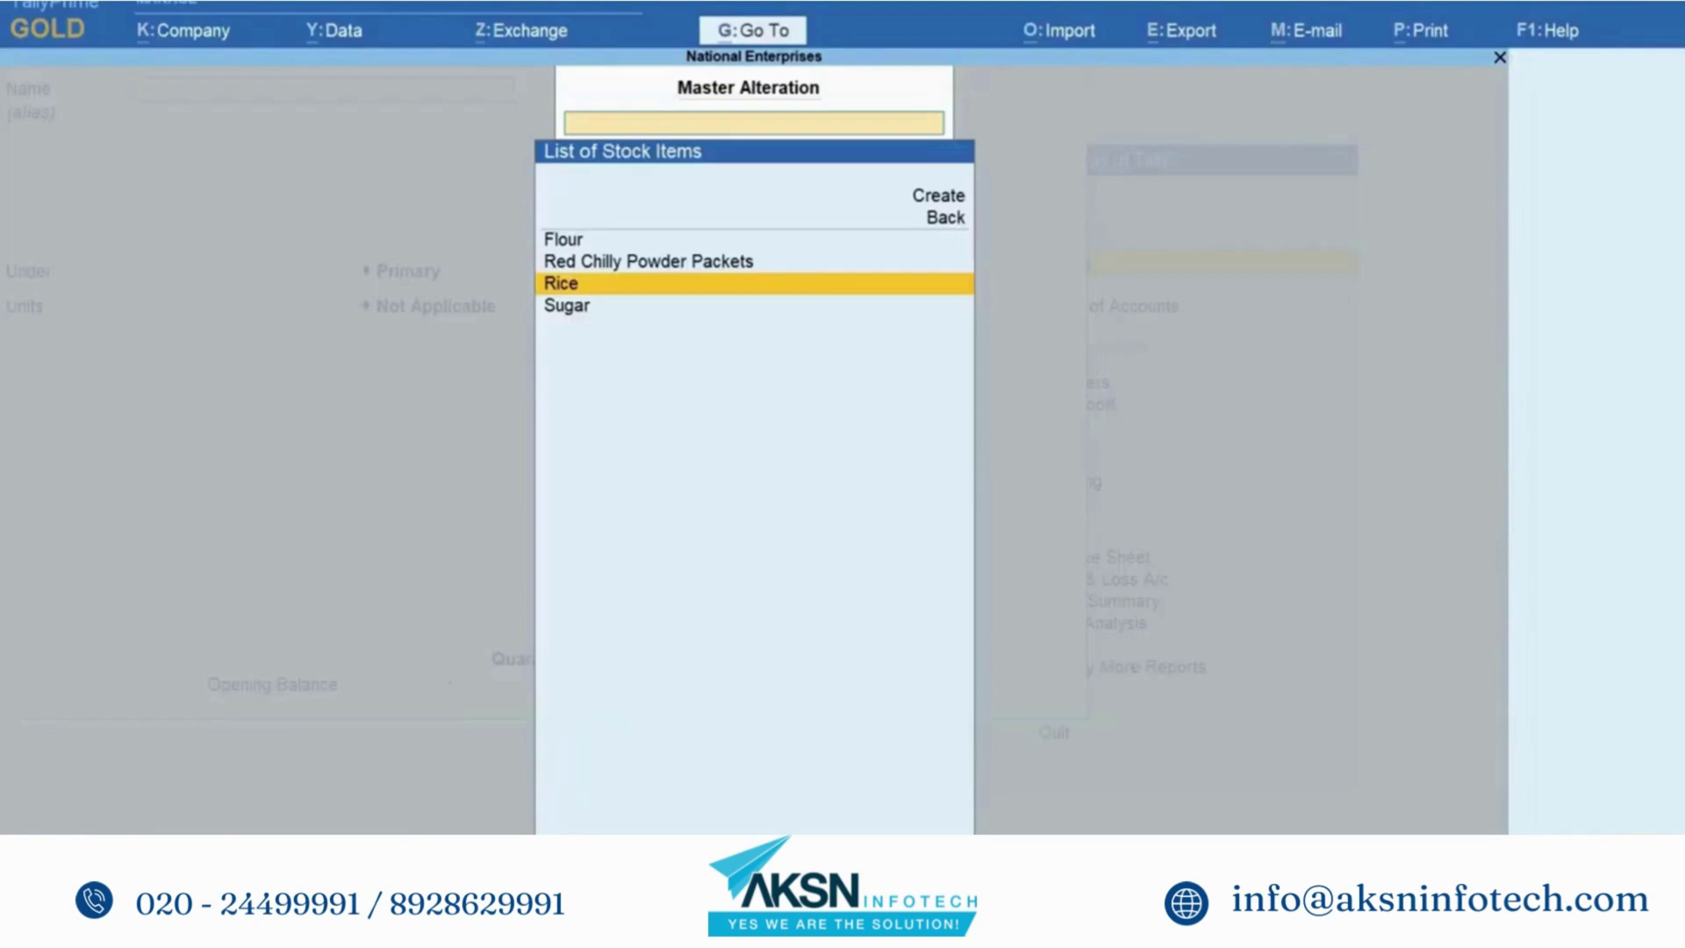
key("Down")
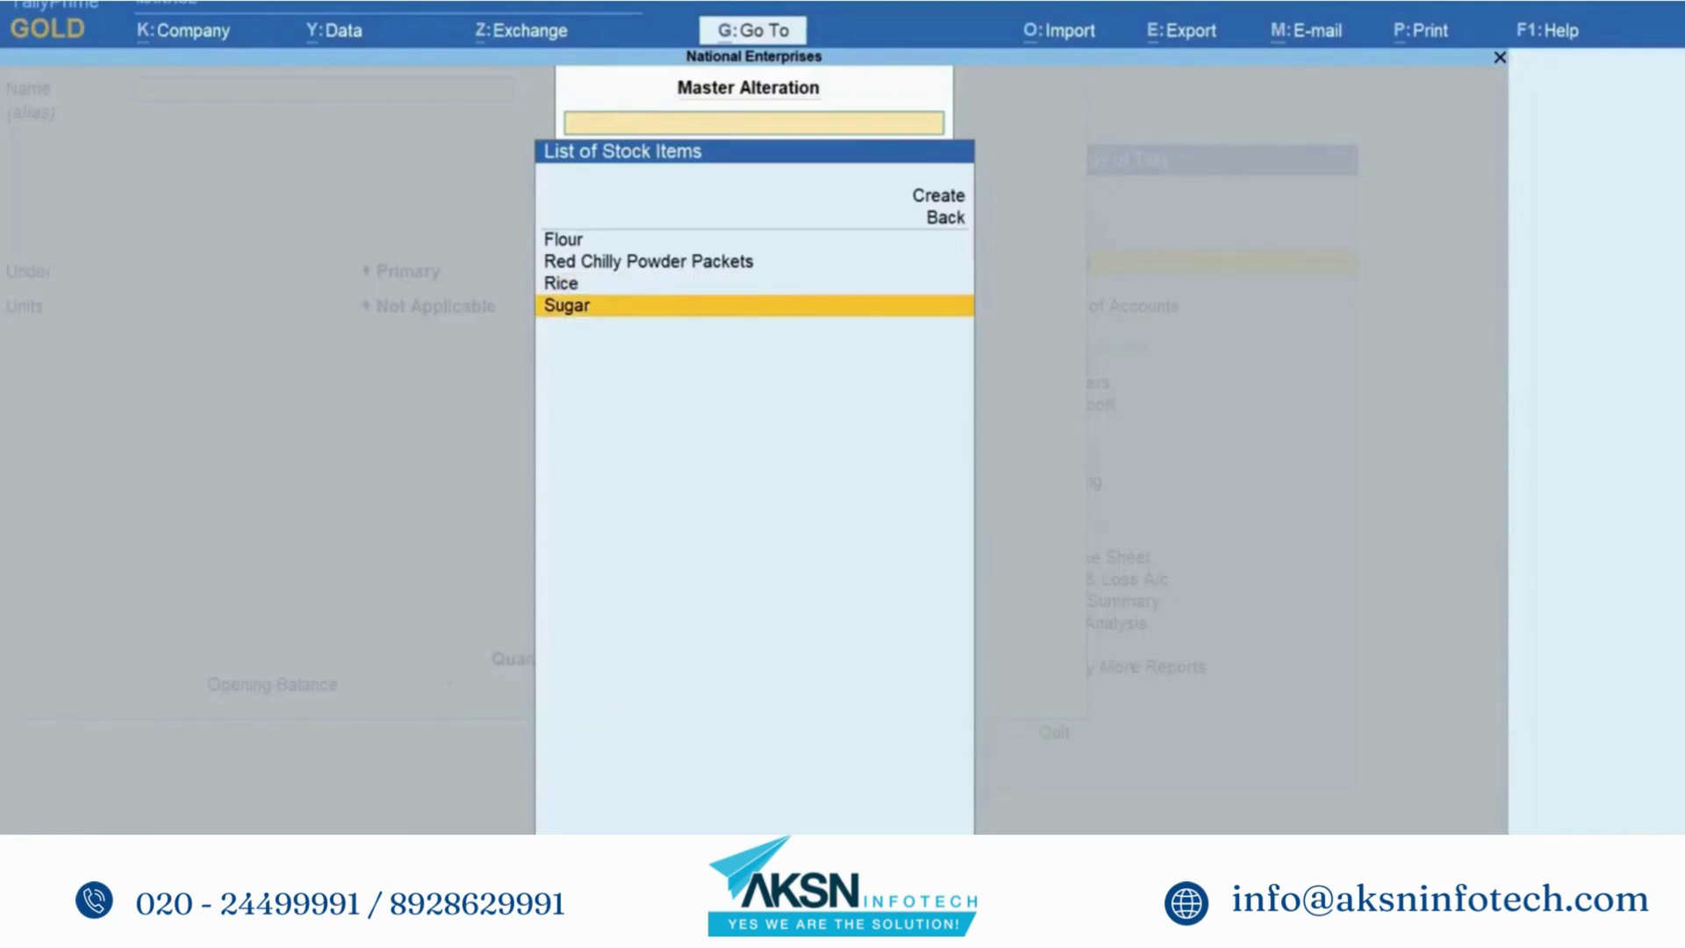
key("Return")
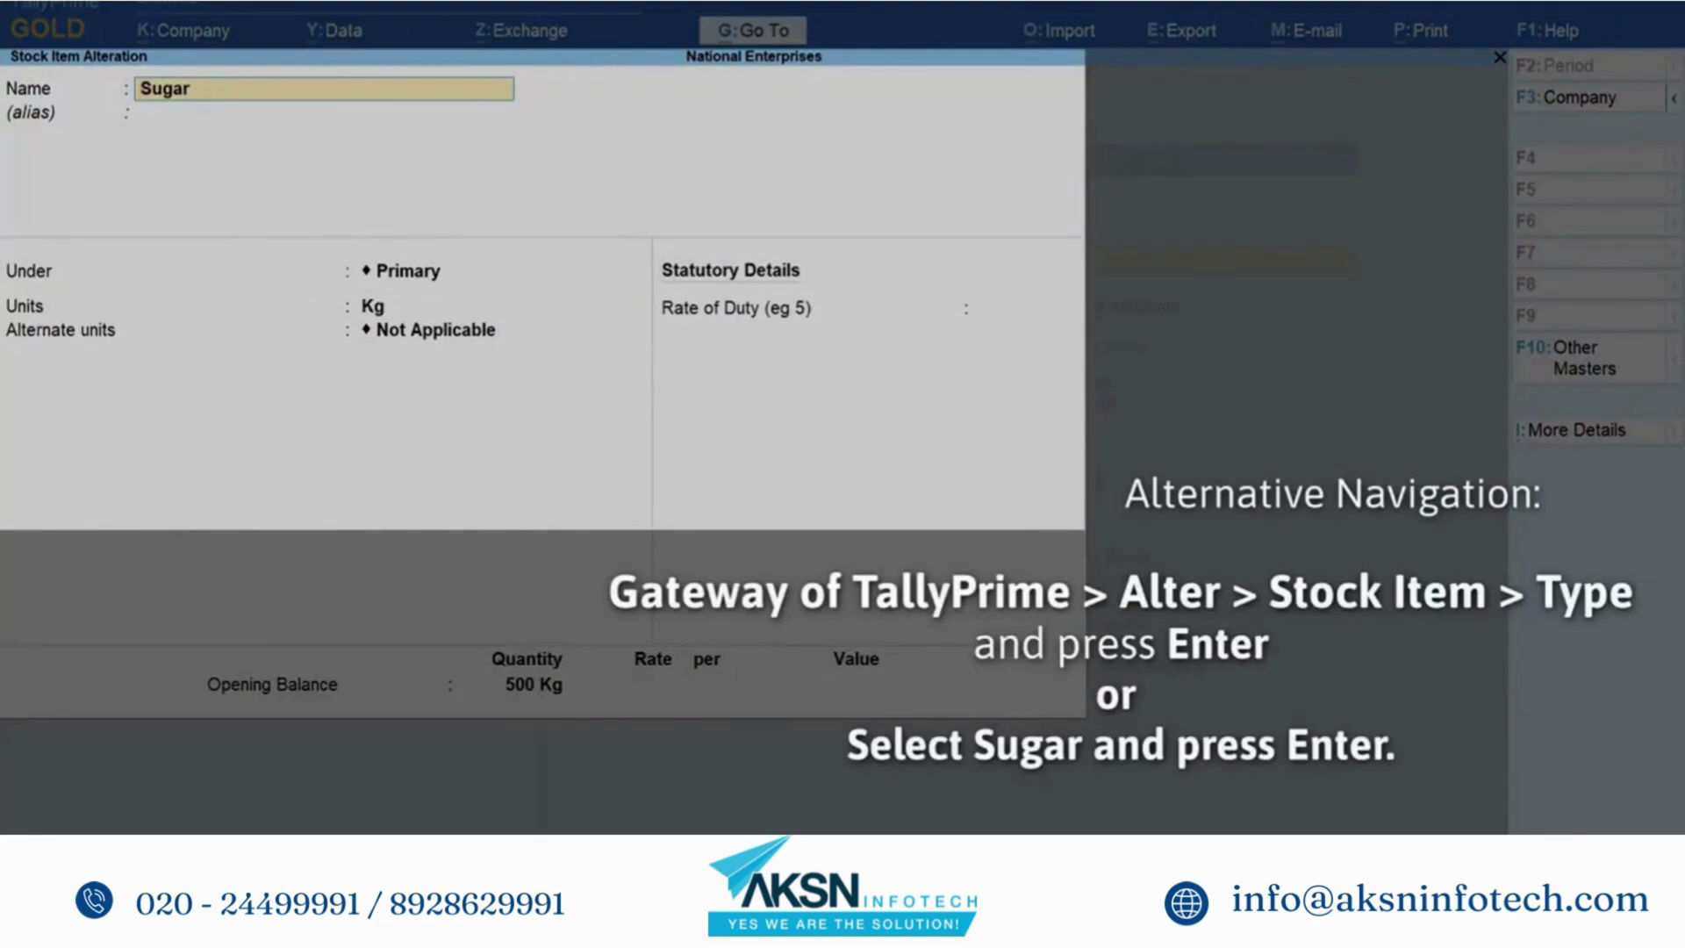
- Set Sugar's alternate unit to Gunny, with 1 Gunny = 100 Kg
key("Return")
key("Return")
key("Return")
key("Return")
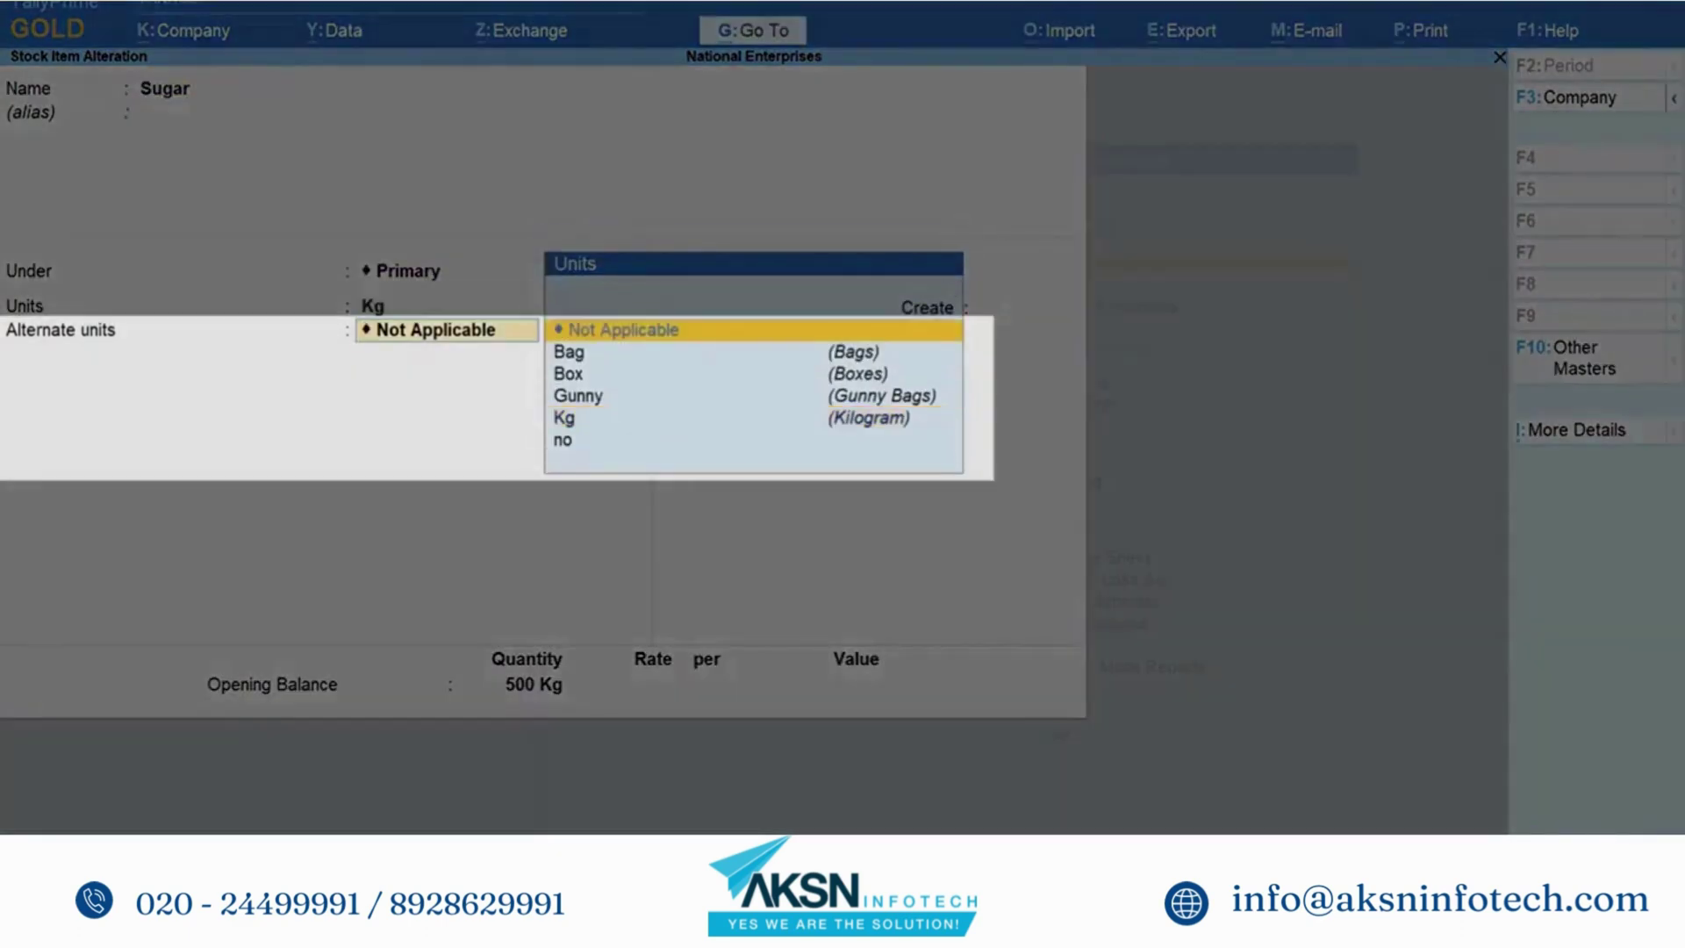
key("Down")
key("Down")
key("Down")
key("Return")
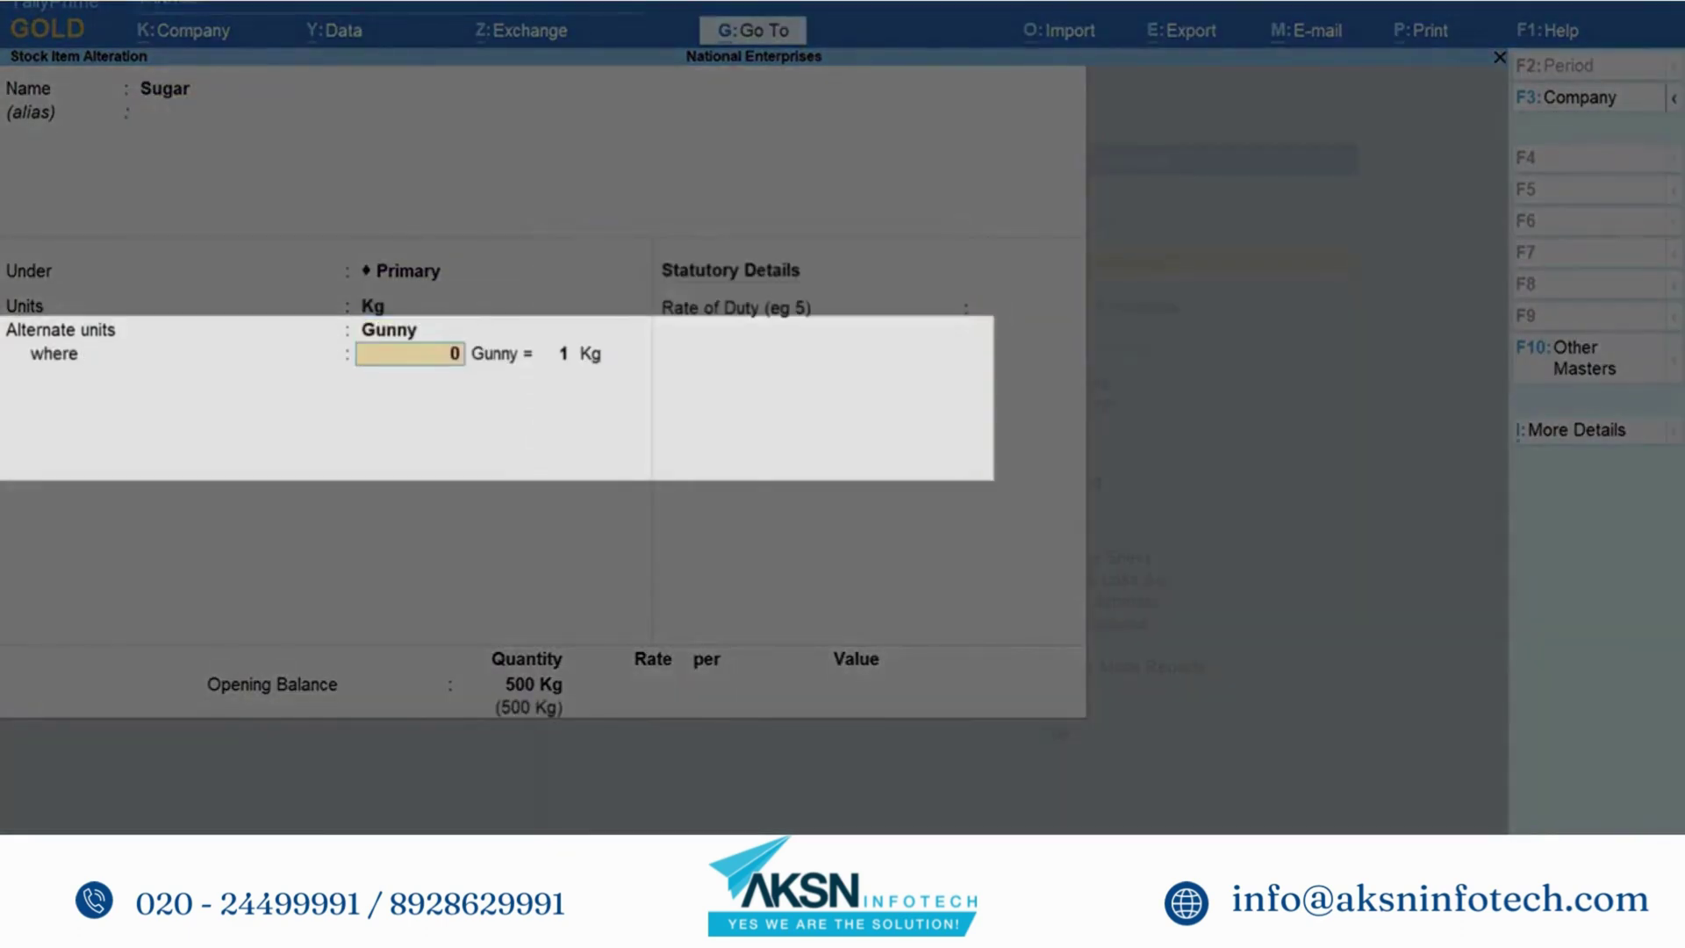
type("1")
key("Return")
type("100")
key("Return")
key("Return")
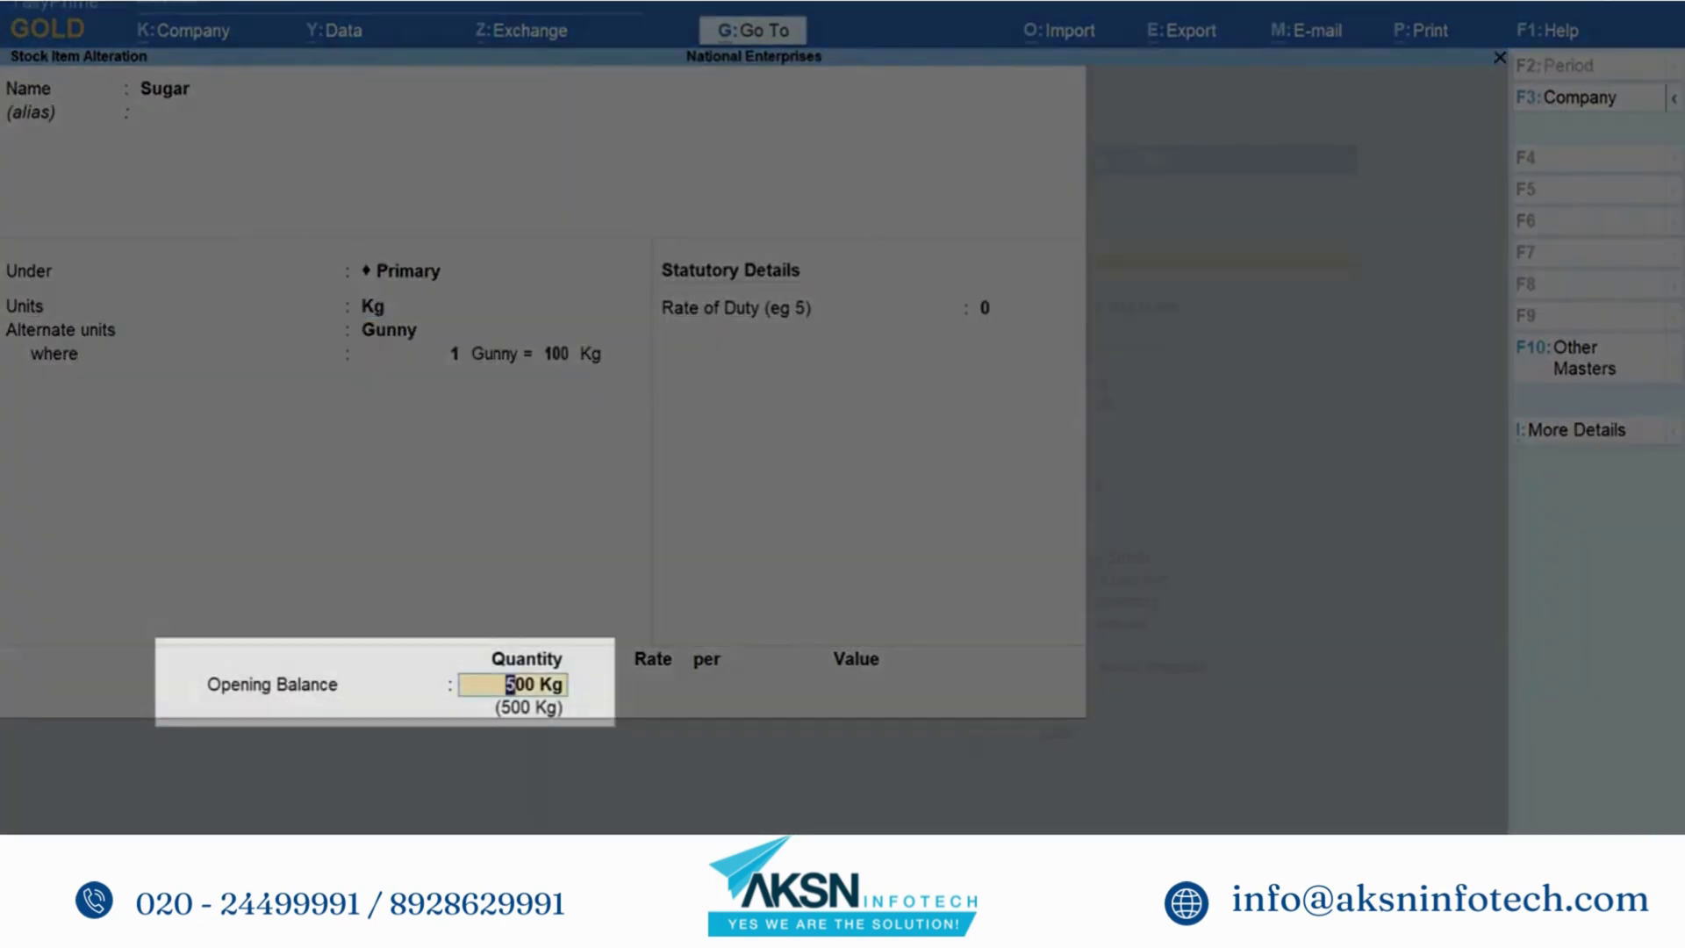
- Enter Sugar's opening balance of 500 Kg at a rate of 30 per Kg
type("500 kg")
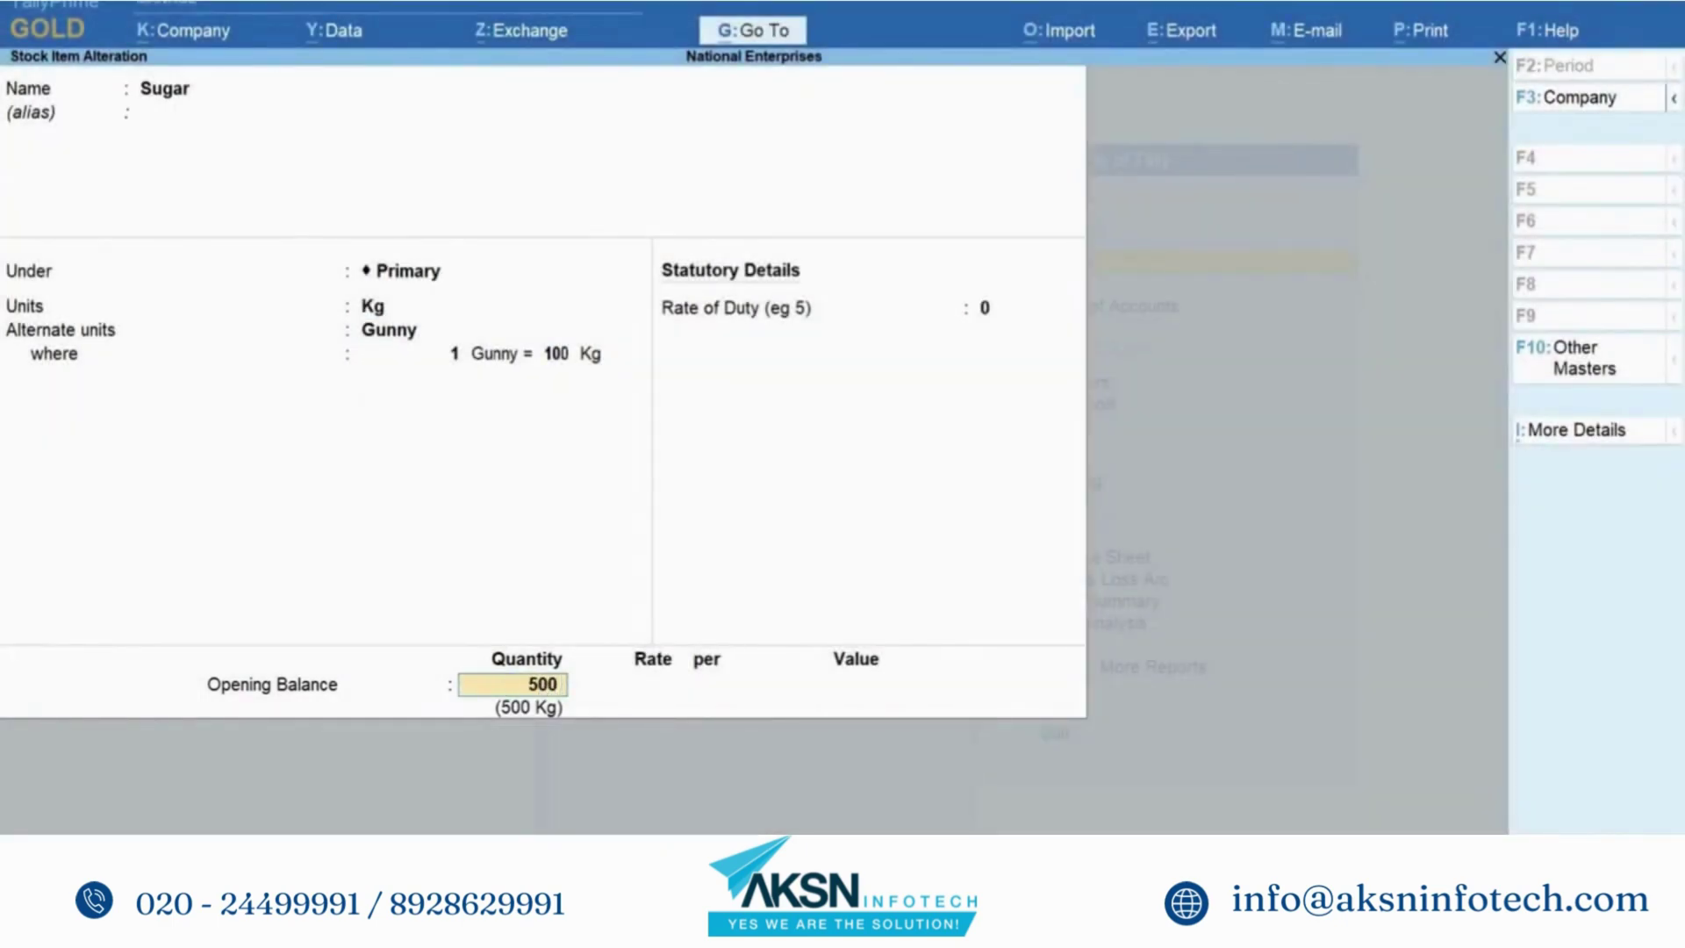
key("Return")
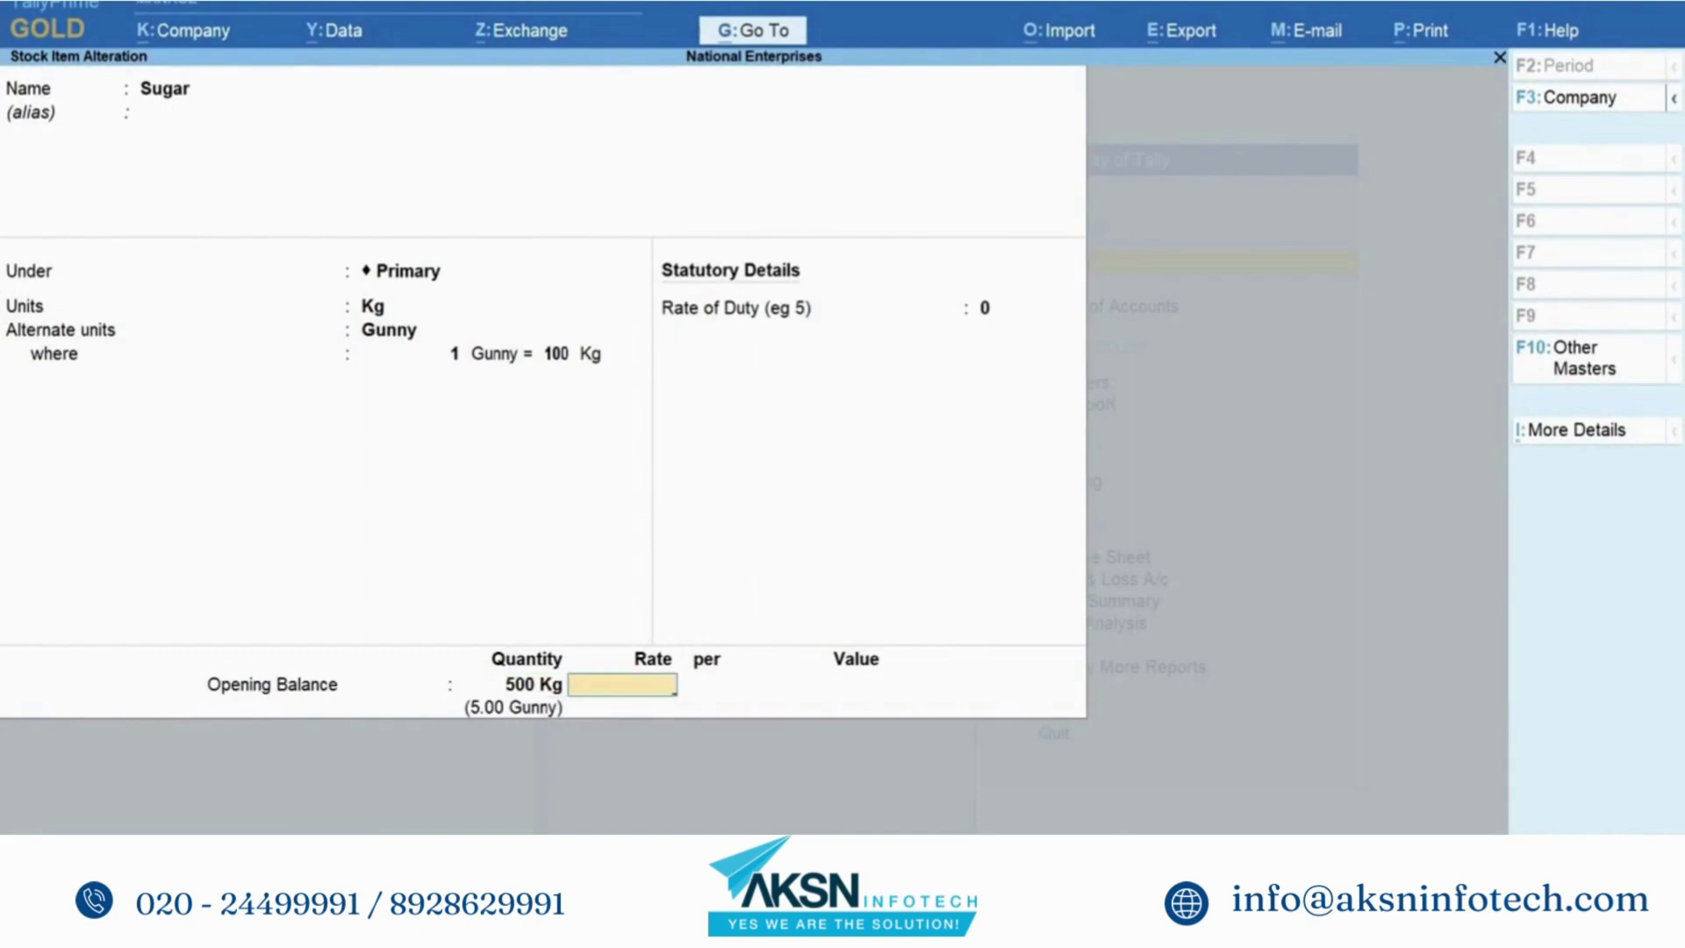
type("30")
key("Return")
key("Return")
key("Return")
key("Return")
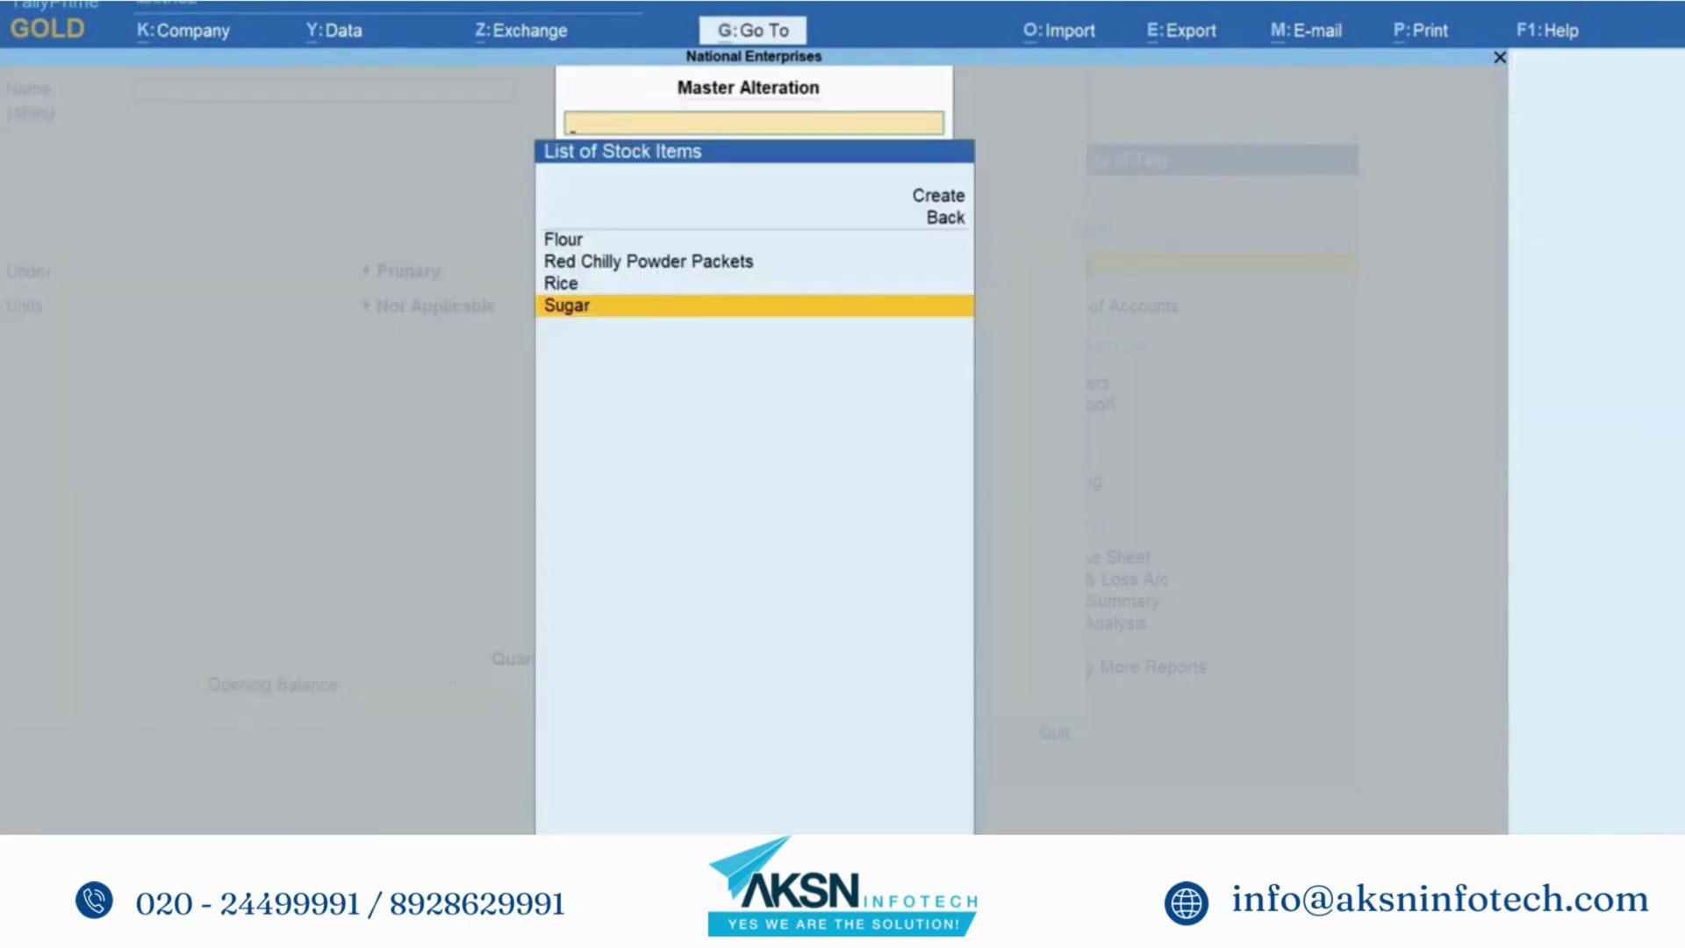
- Open Flour and set its alternate unit to Box, with 1 Box = 10 Kg
key("Up")
key("Up")
key("Up")
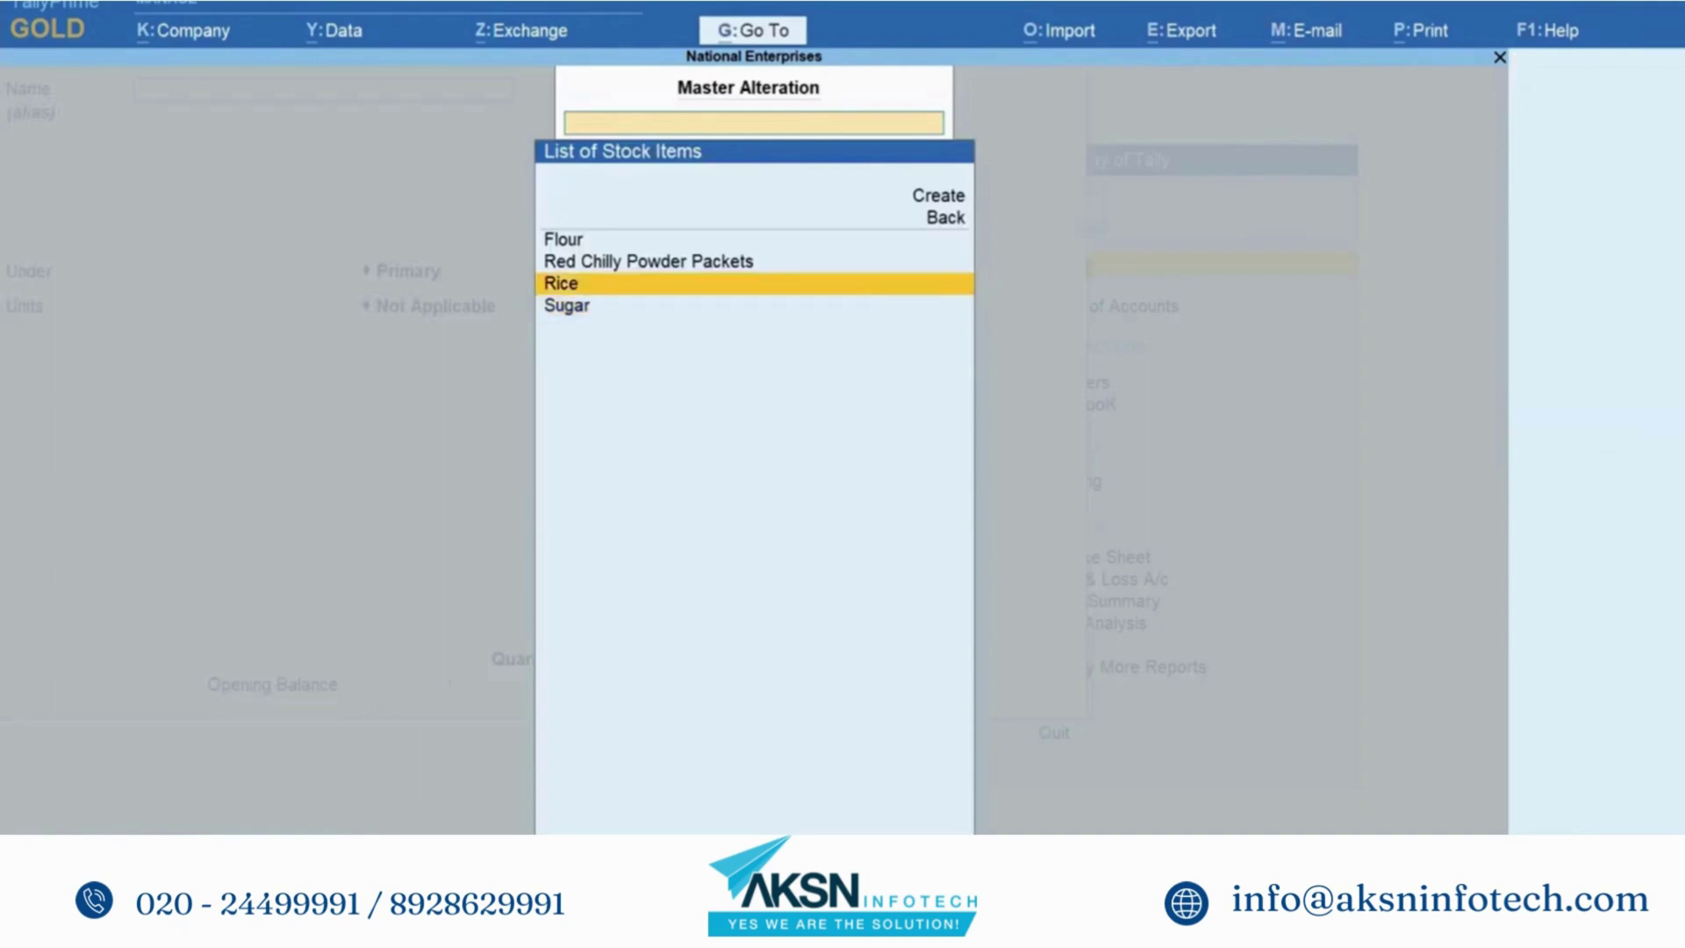
key("Return")
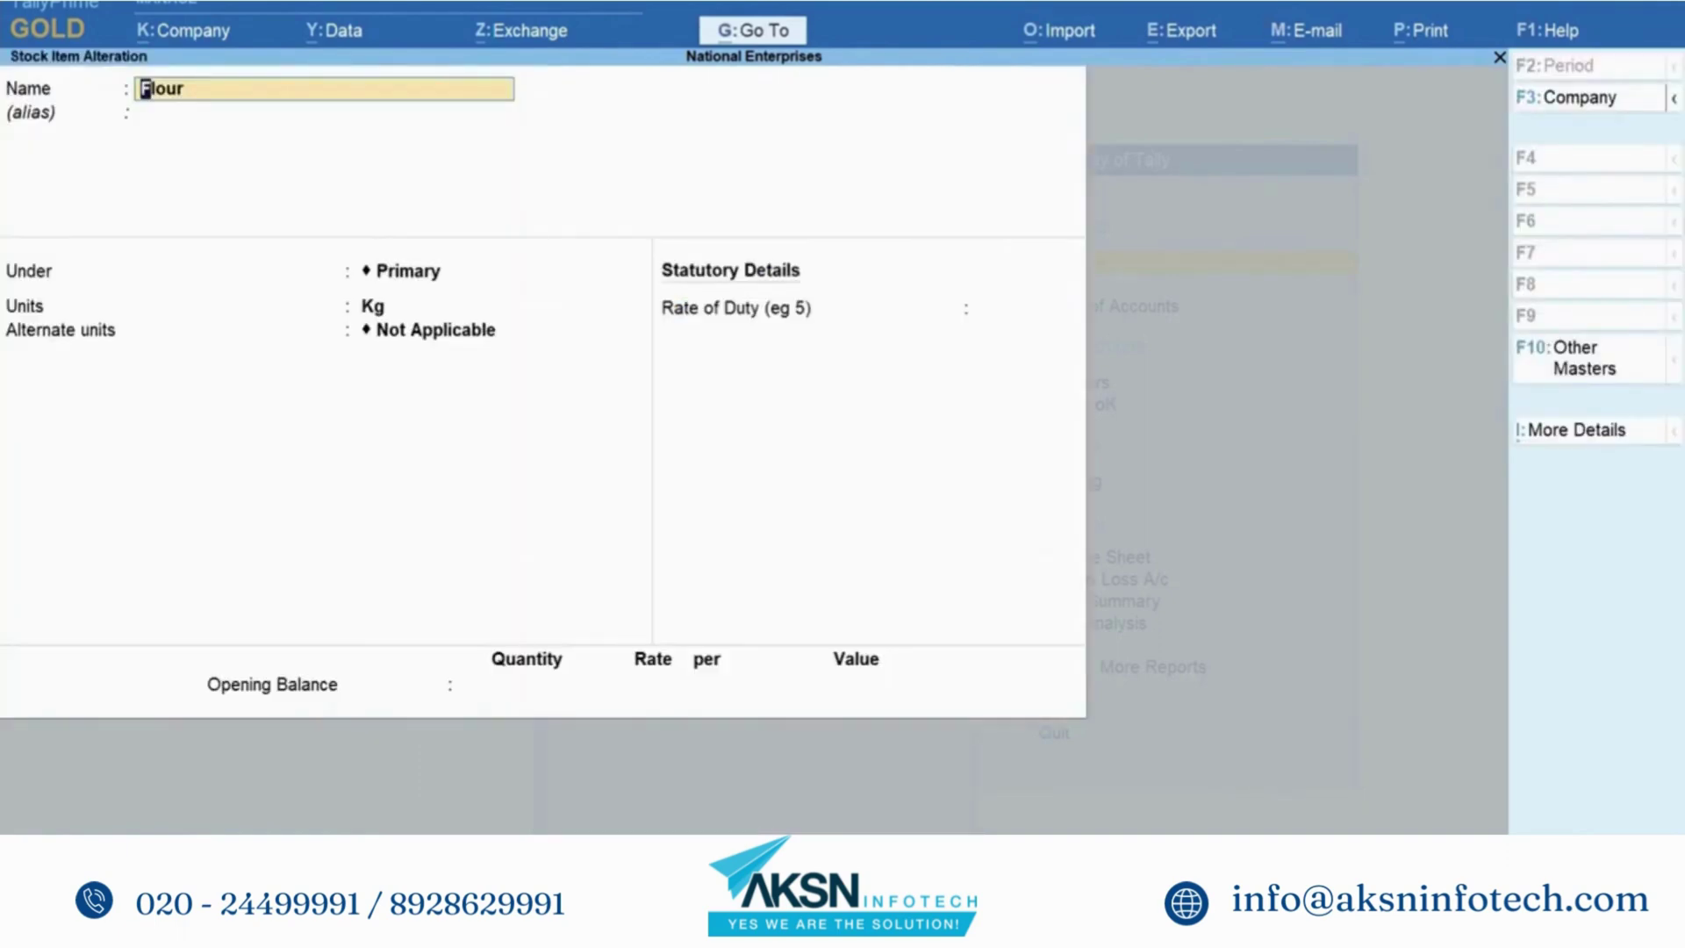
key("Return")
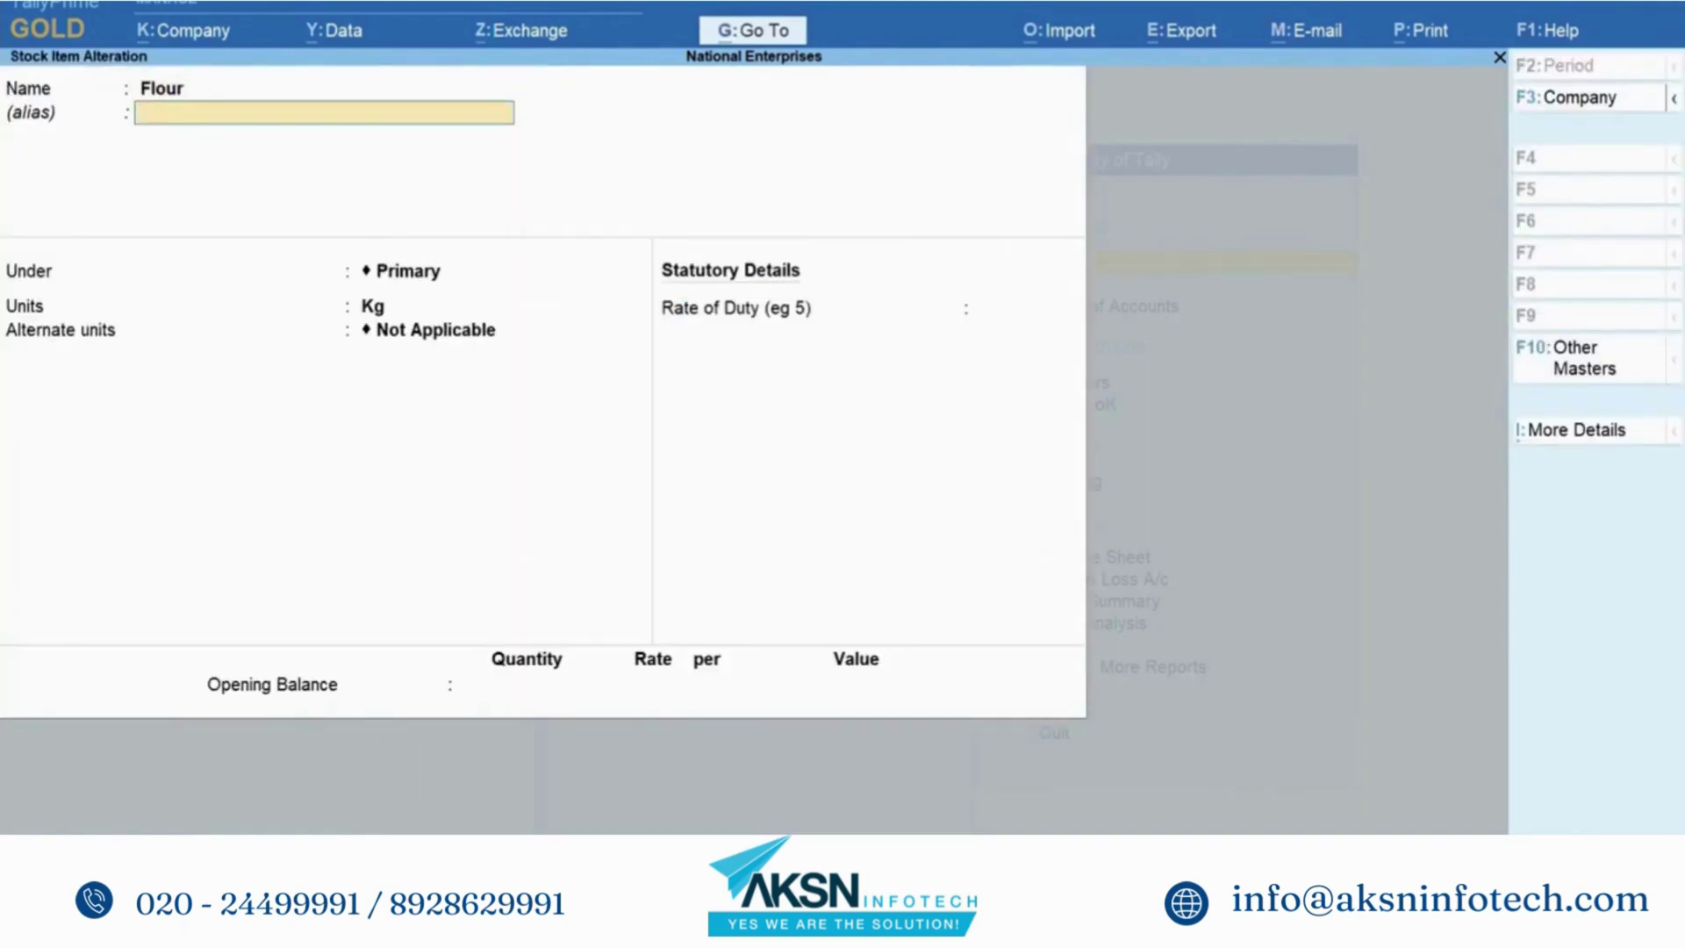
key("Return")
key("Return")
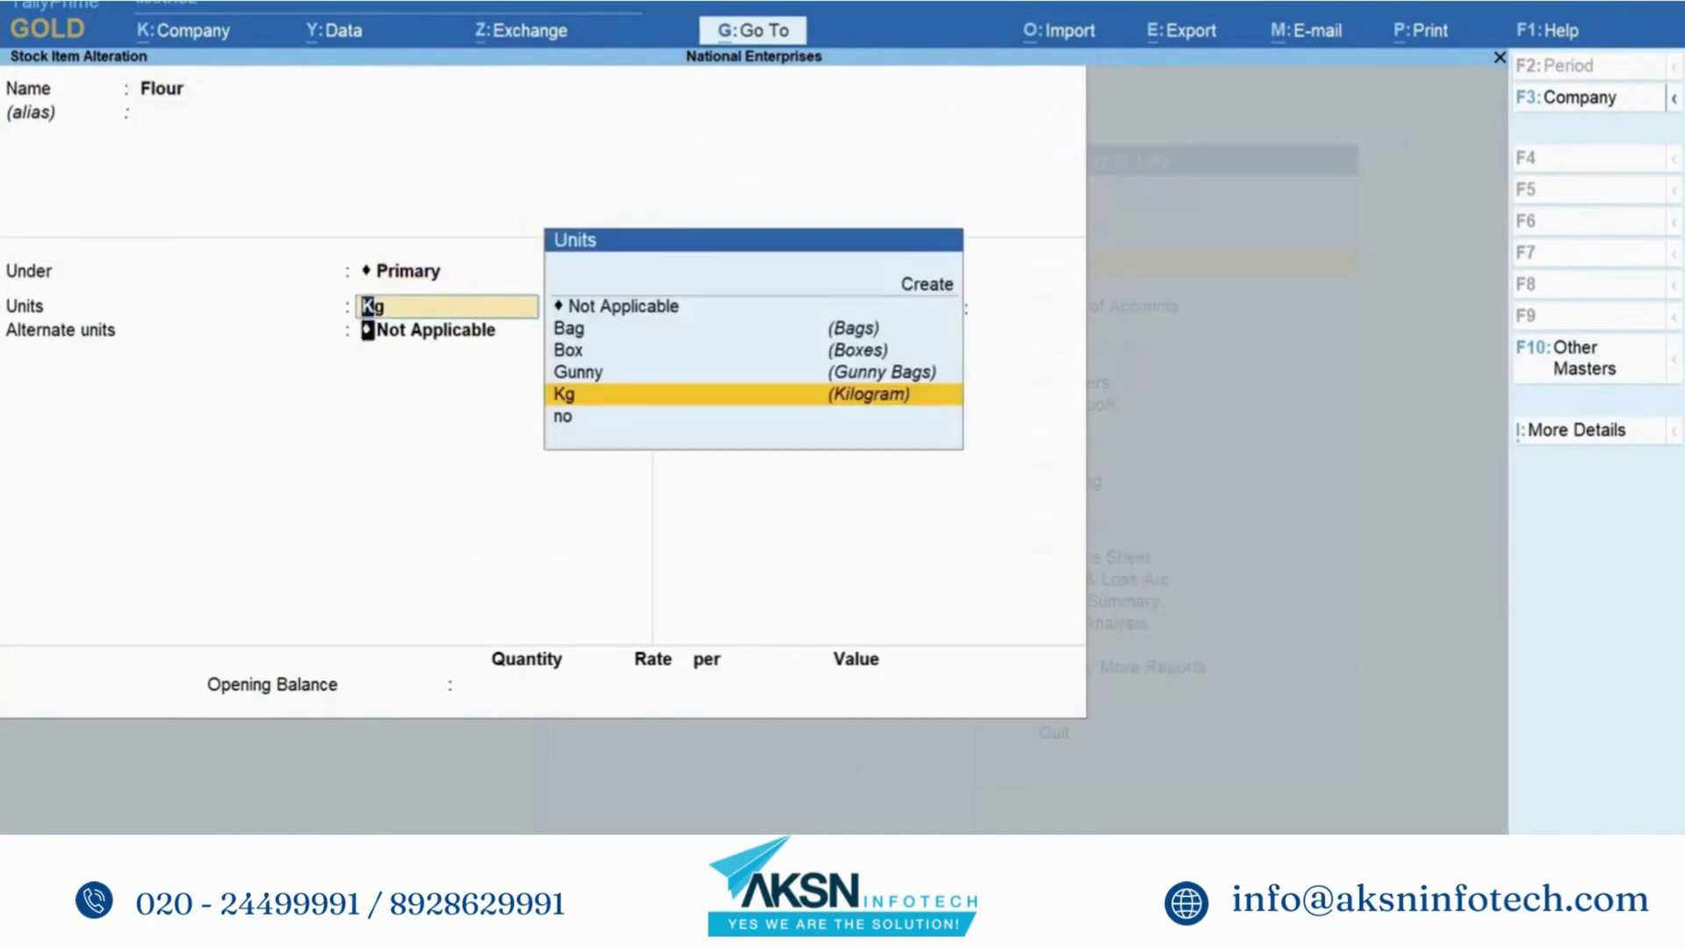
key("Return")
key("Down")
key("Down")
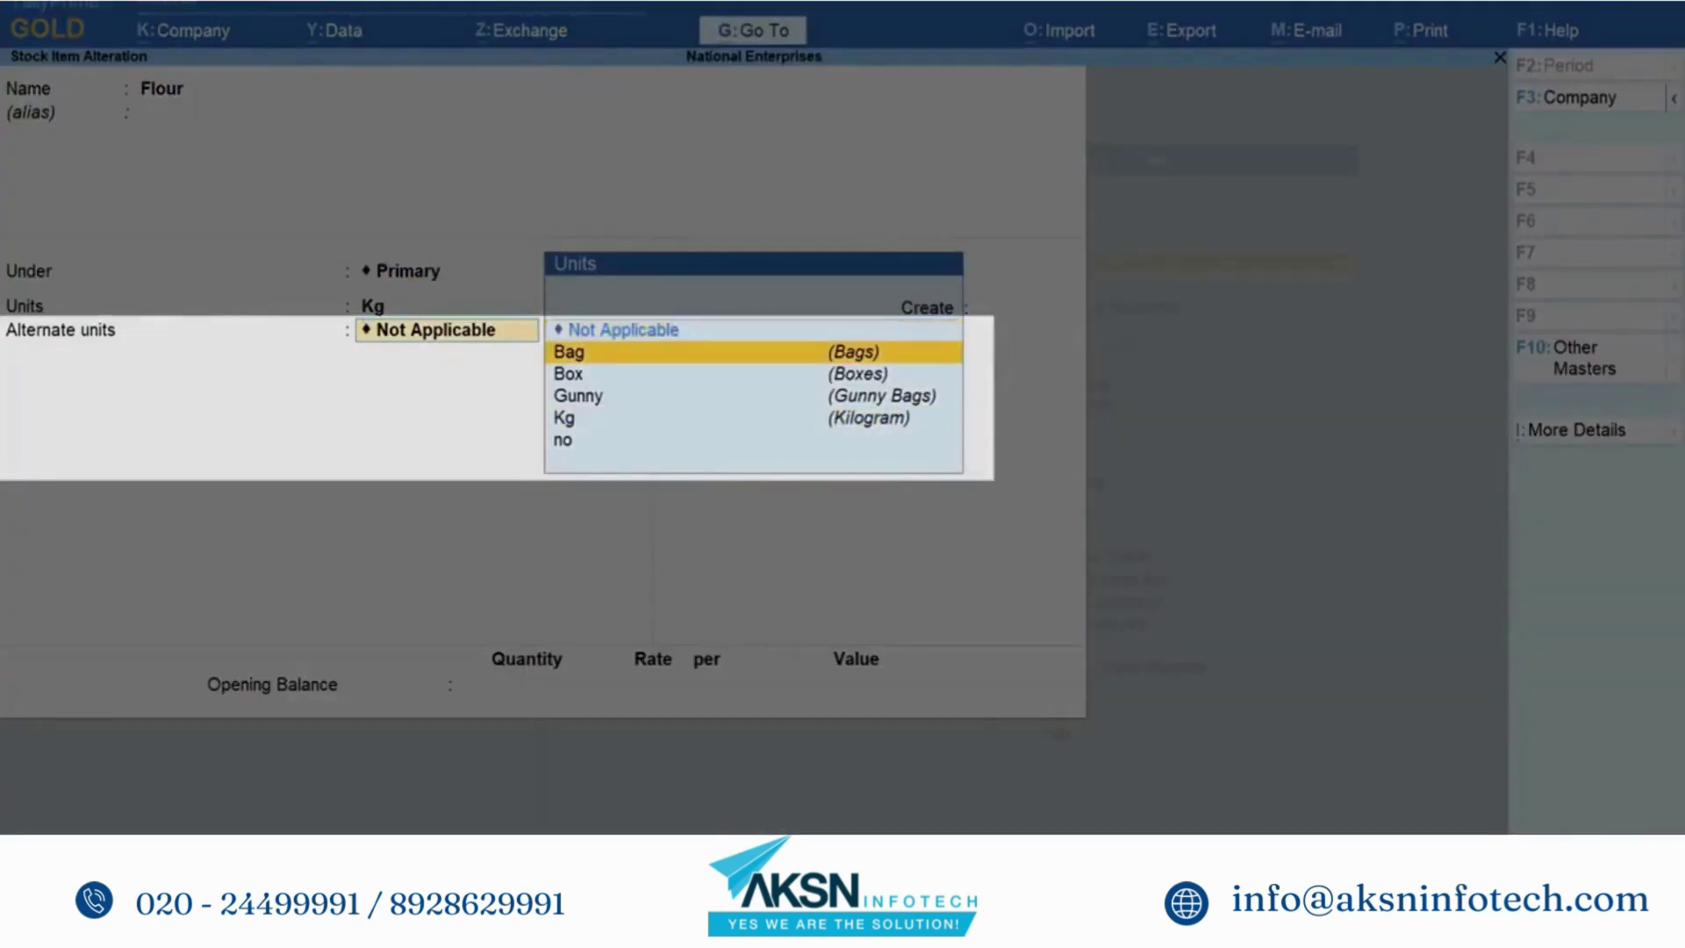
key("Return")
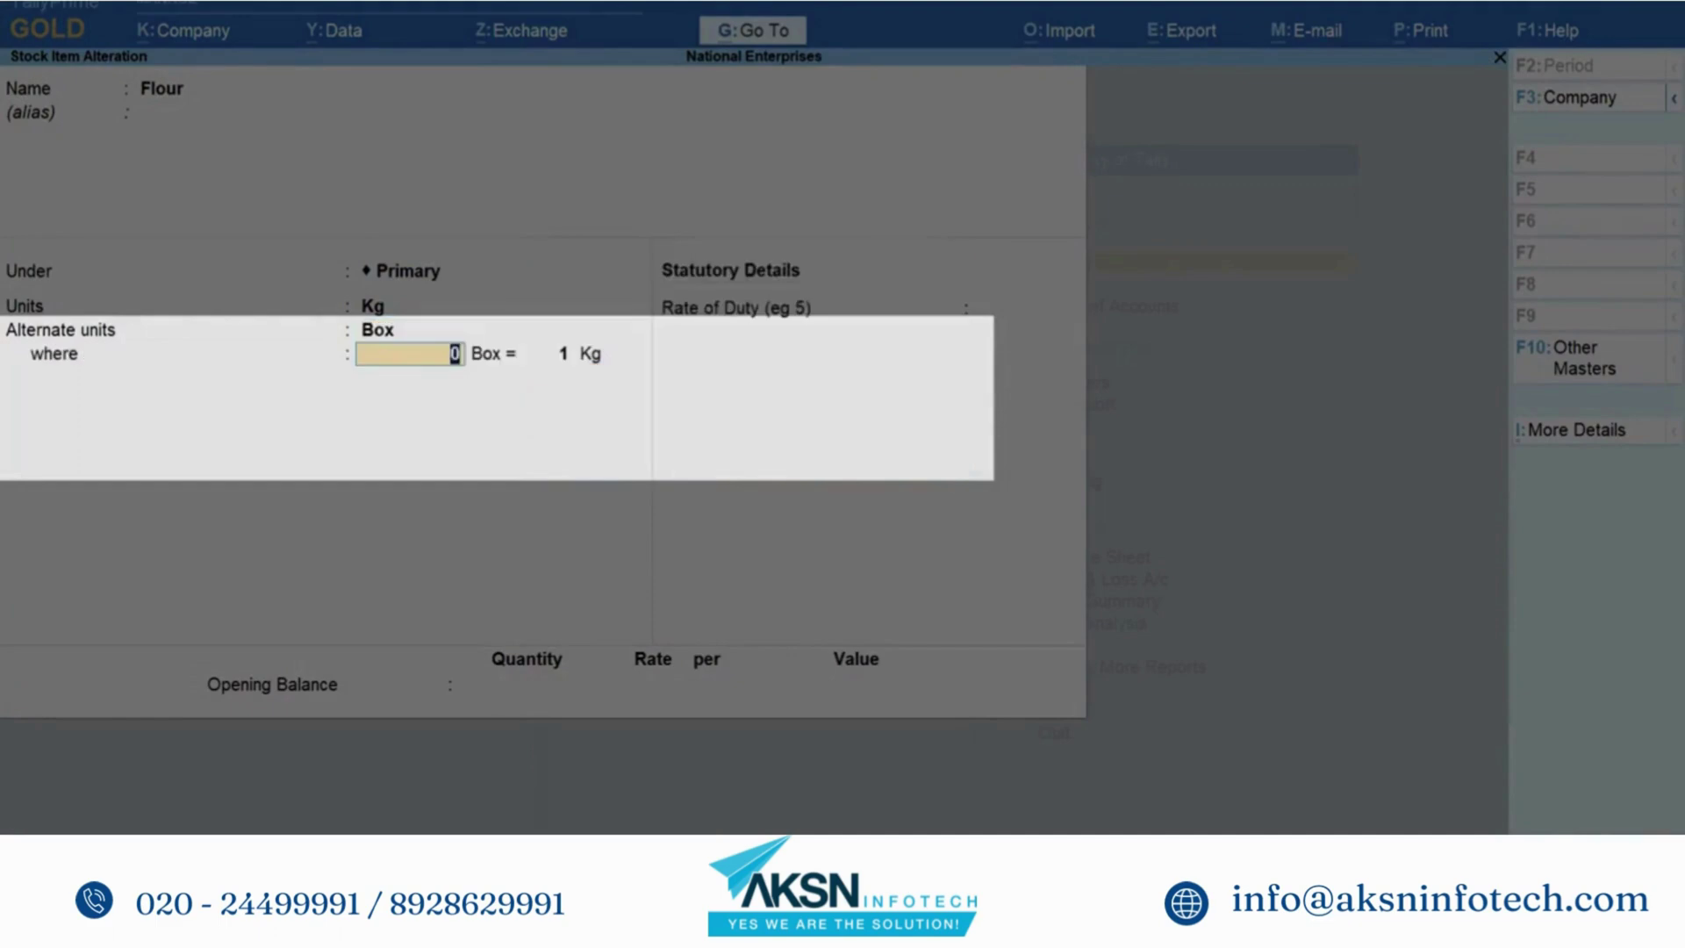
key("Return")
type("10")
key("Return")
key("Return")
- Enter Flour's opening balance of 100 Kg at a rate of 40 per Kg
type("100")
key("Return")
type("40")
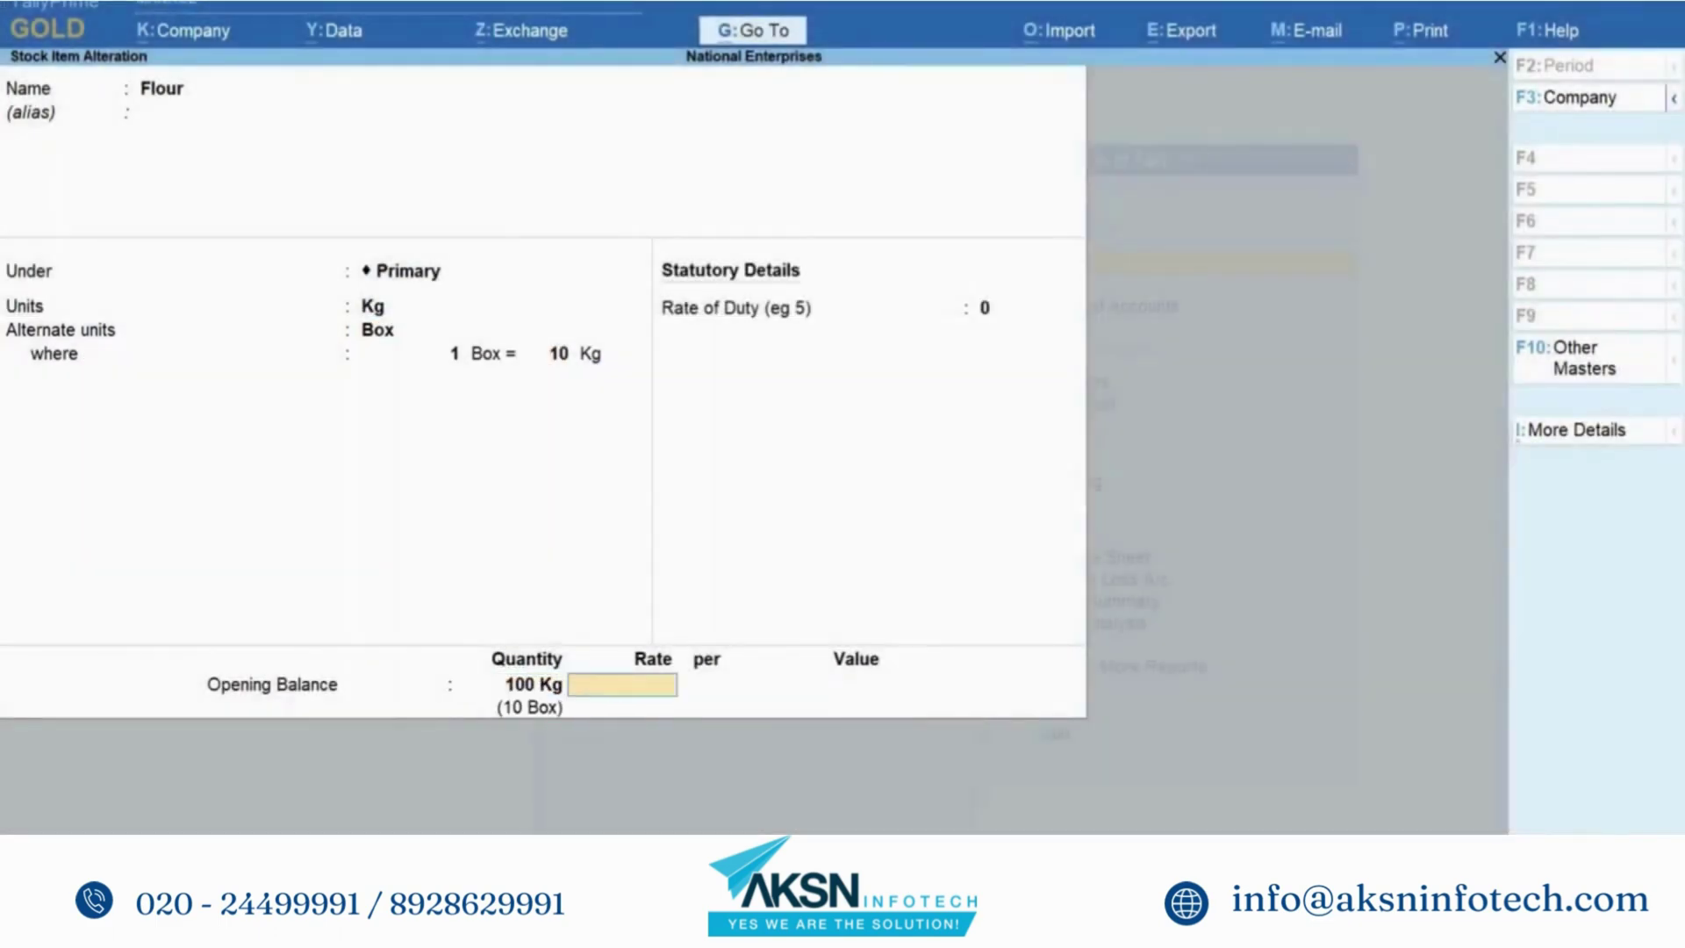
key("Return")
key("Return")
key("Return")
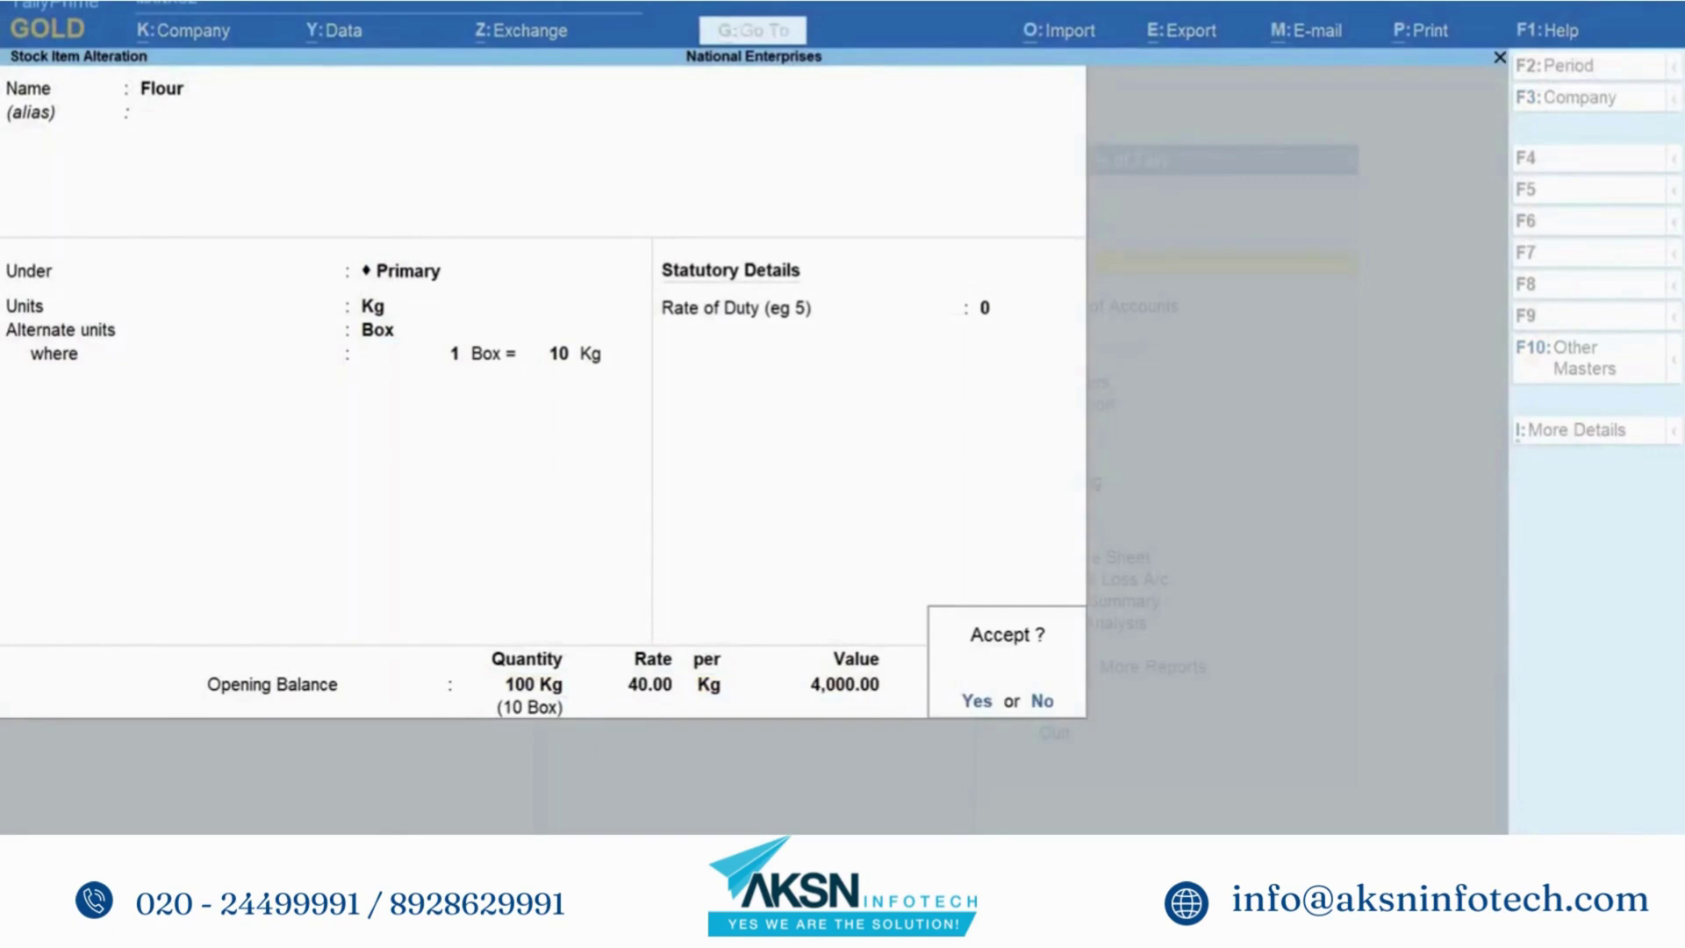
- Save the altered Flour stock item and bring up the Go To list
key("Return")
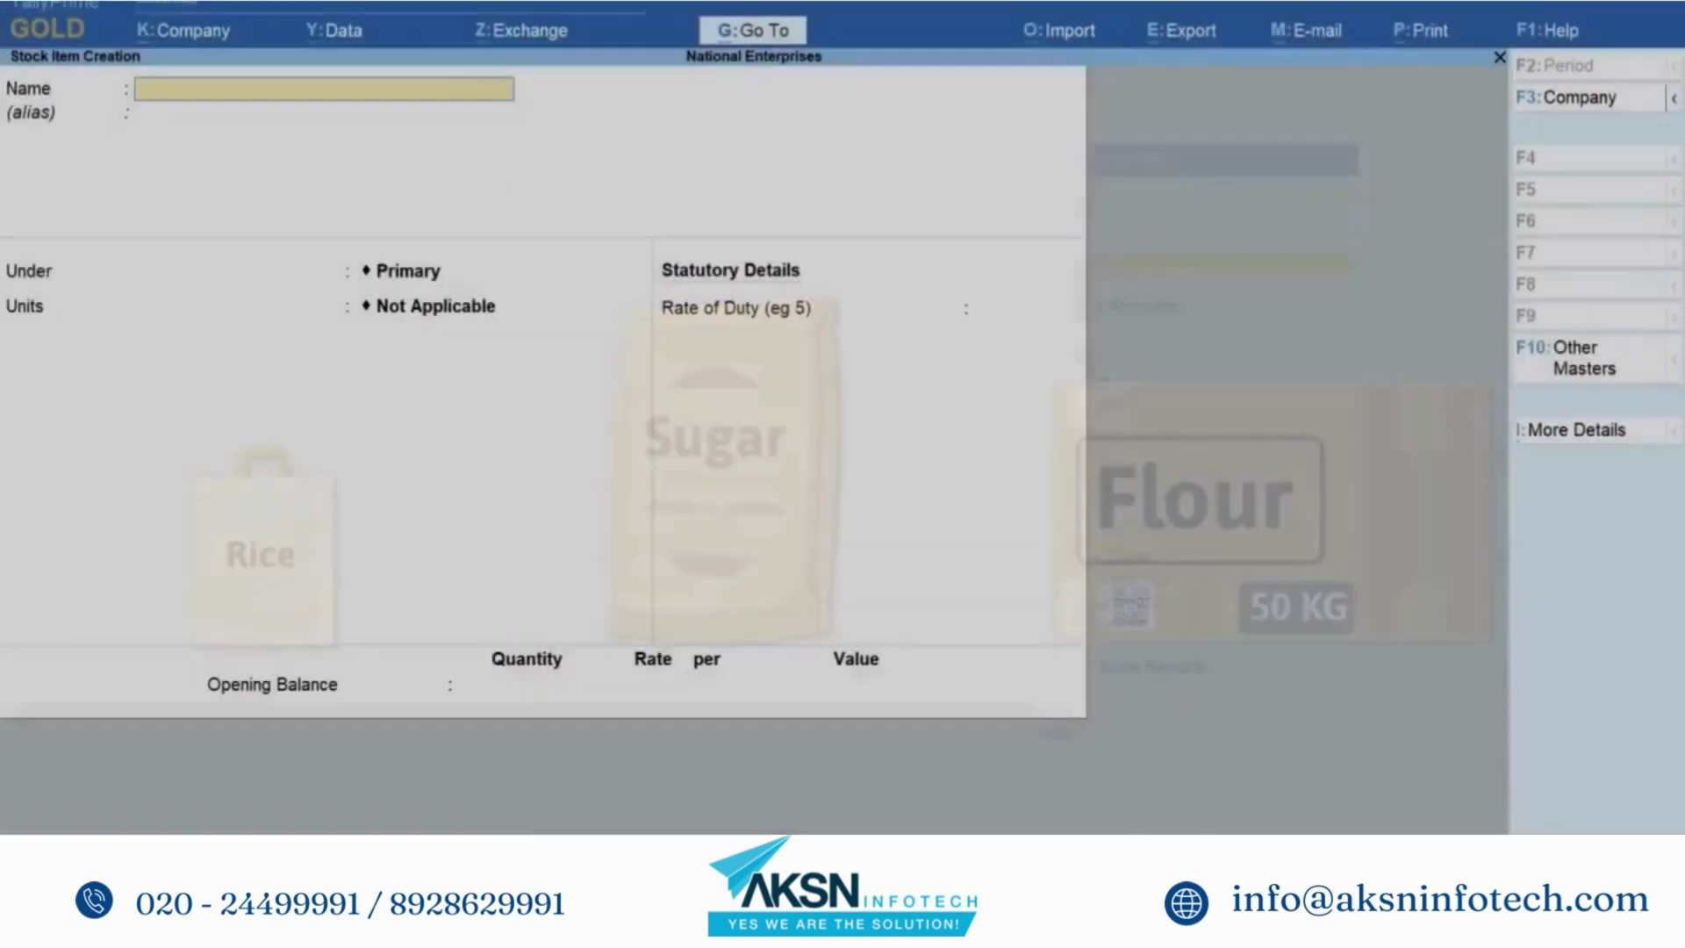
key("alt+g")
- Start a Purchase voucher with supplier invoice number 3/21
key("Up")
key("Up")
key("Up")
key("Up")
key("Up")
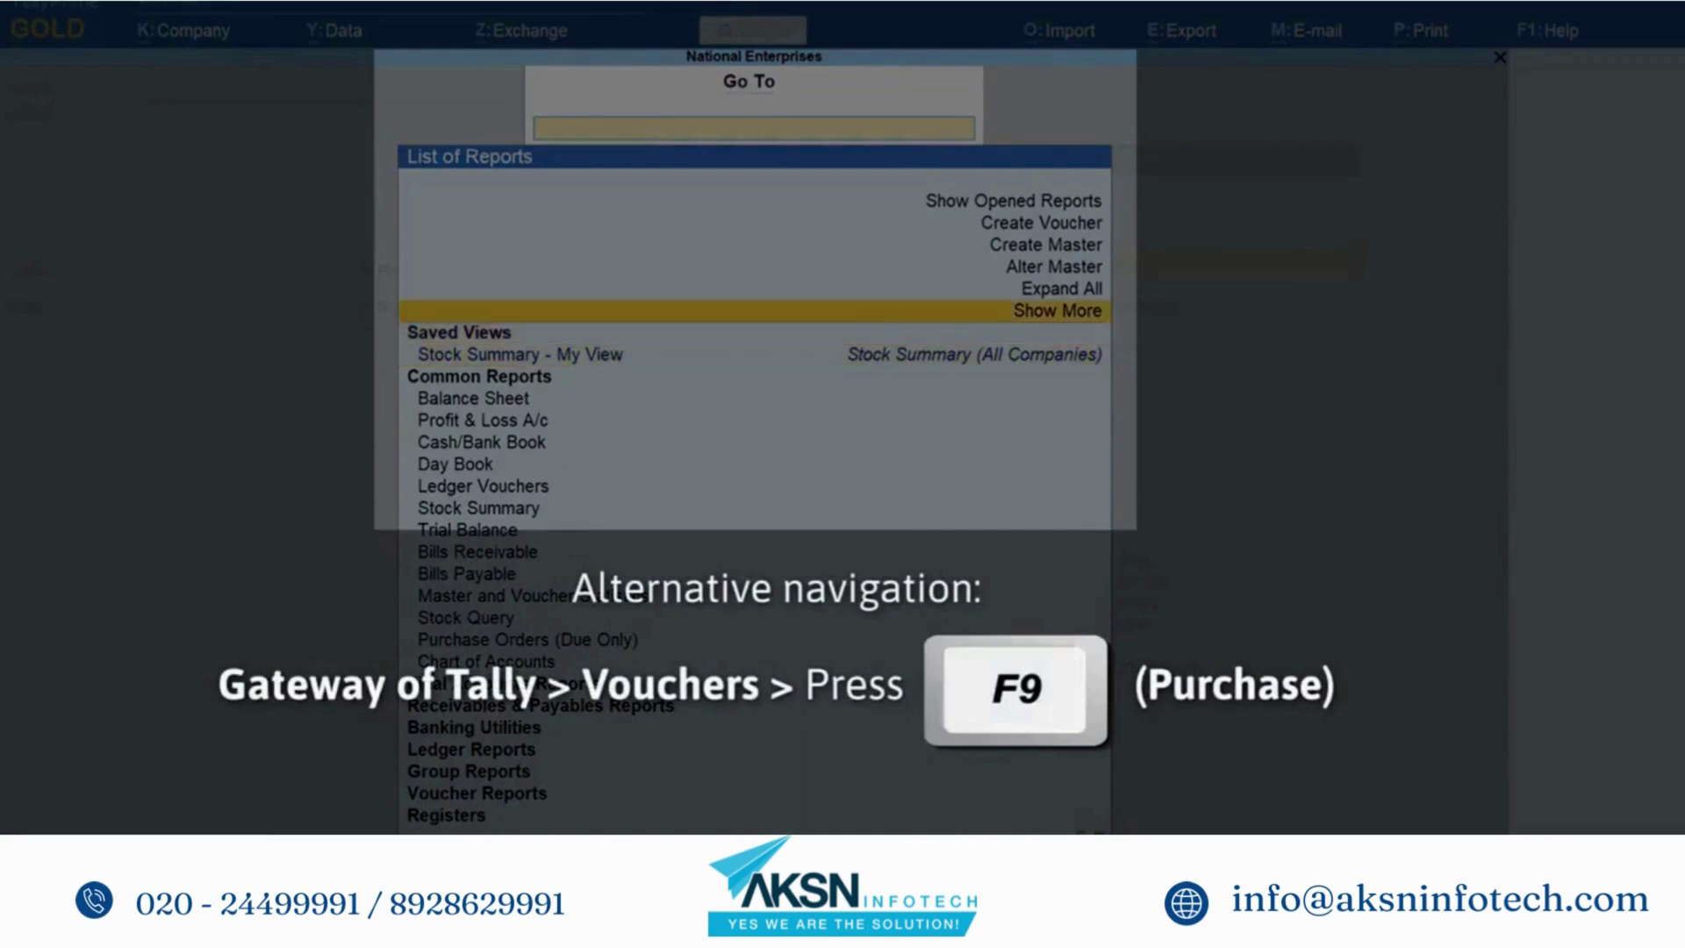
key("Return")
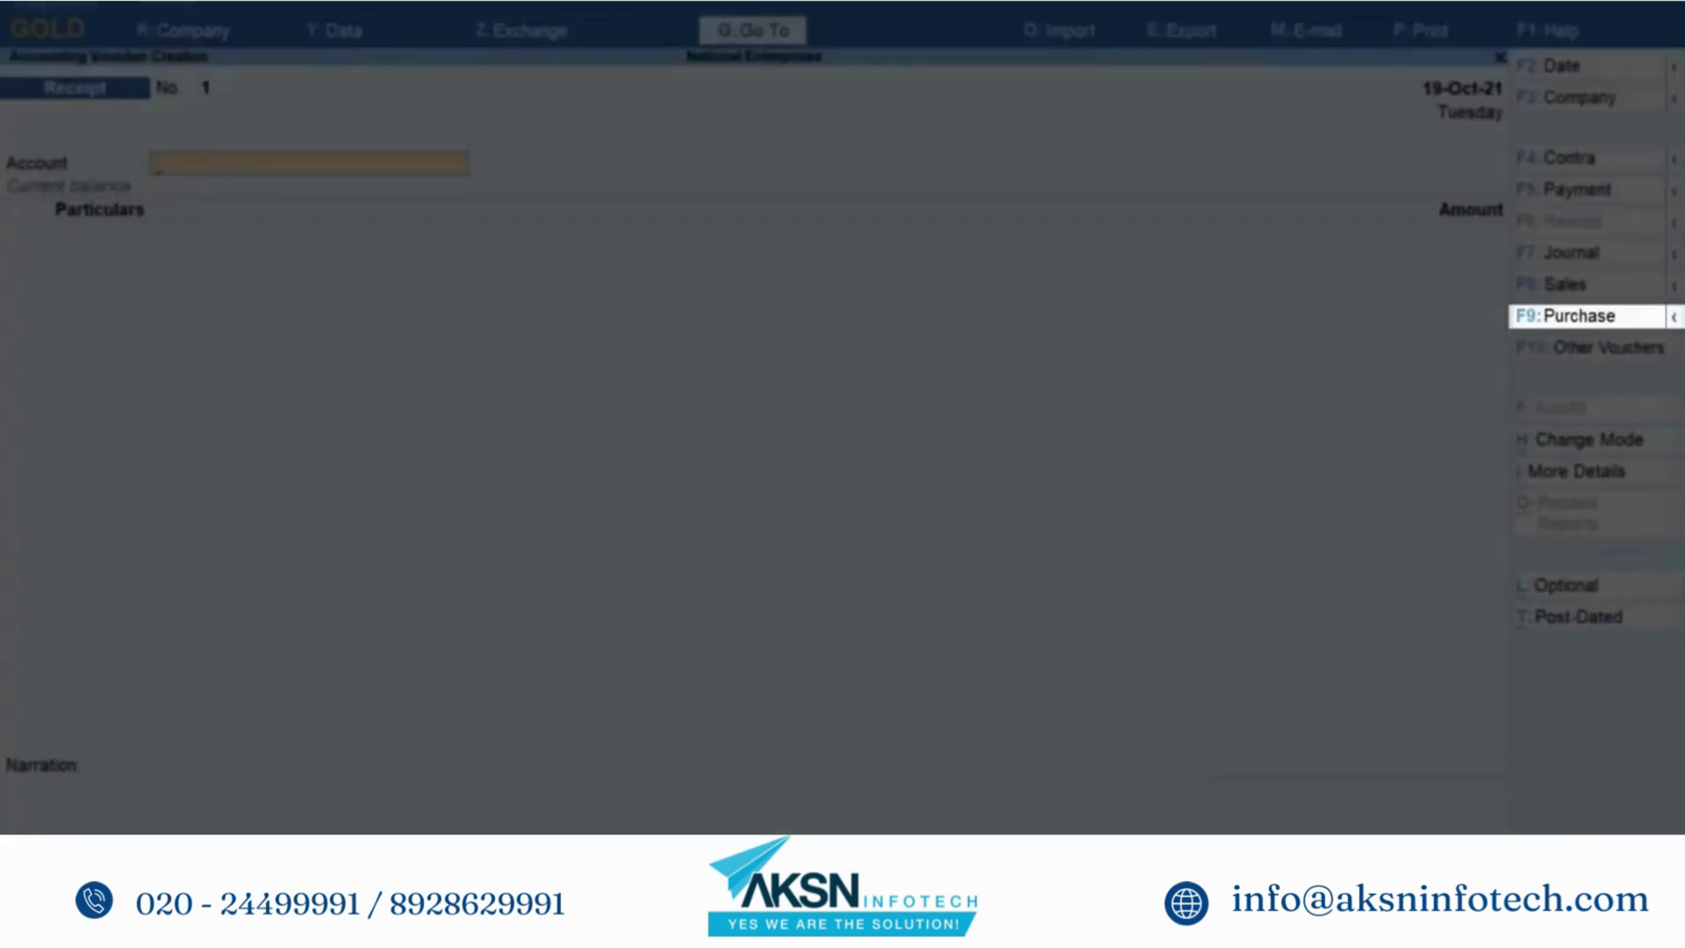
key("F9")
type("3/21")
key("Return")
key("Return")
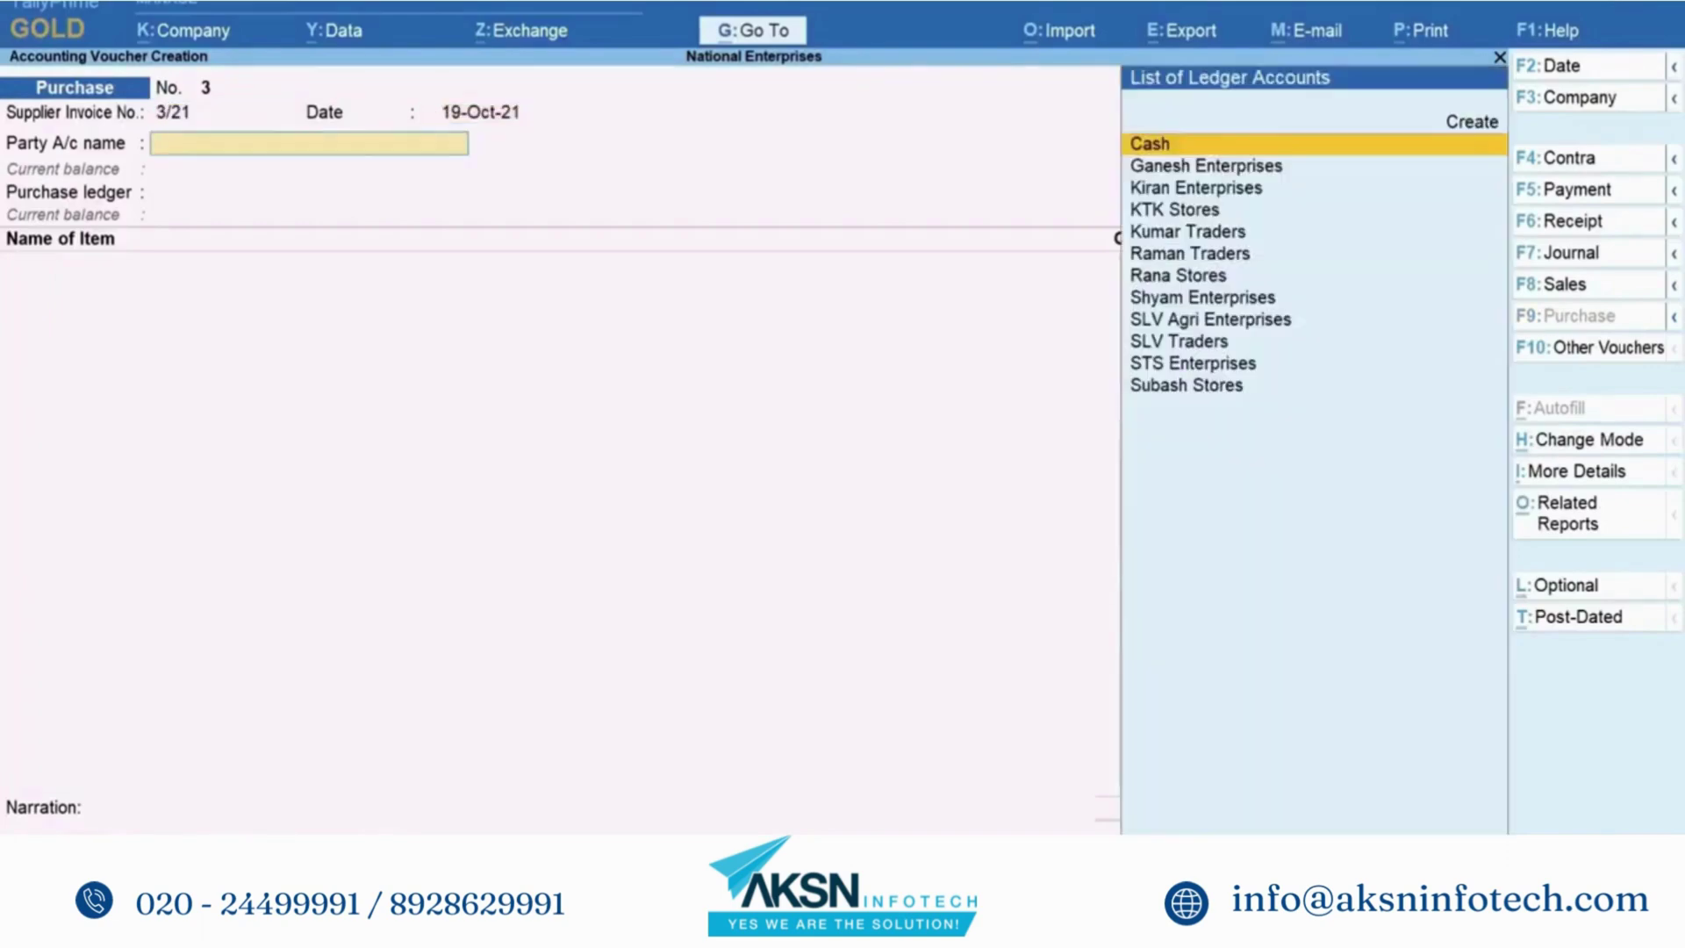
- Choose SLV Agri Enterprises as the party and Purchase as the purchase ledger
key("Down")
key("Down")
key("Down")
key("Down")
key("Down")
key("Down")
key("Down")
key("Down")
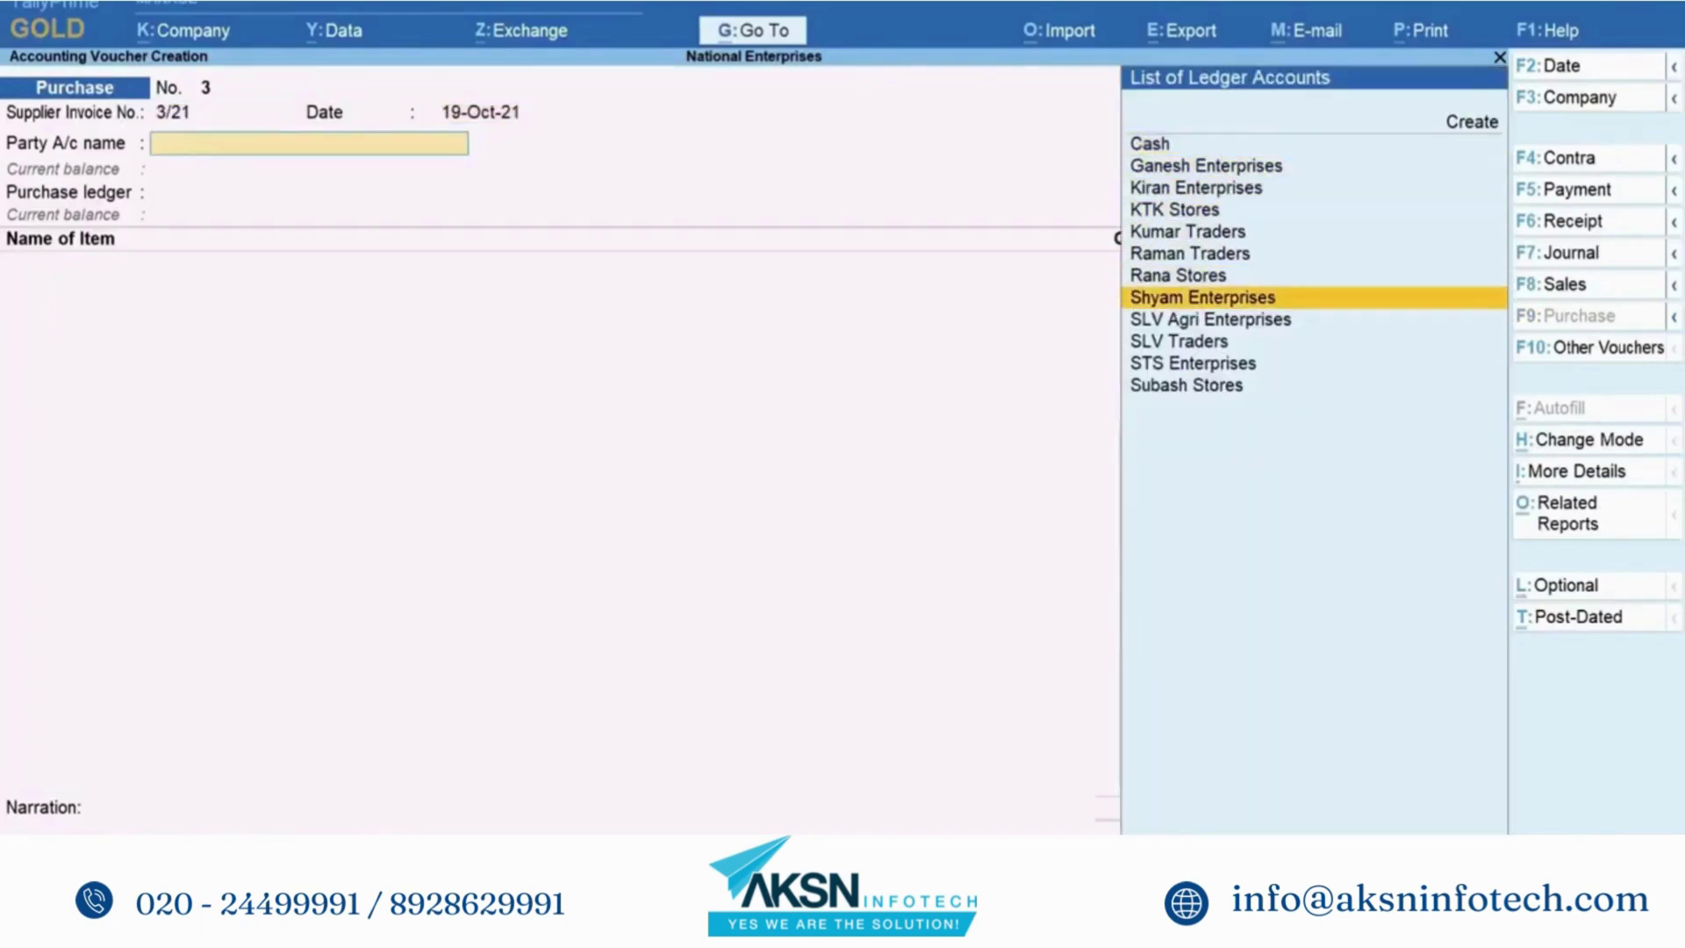
key("Return")
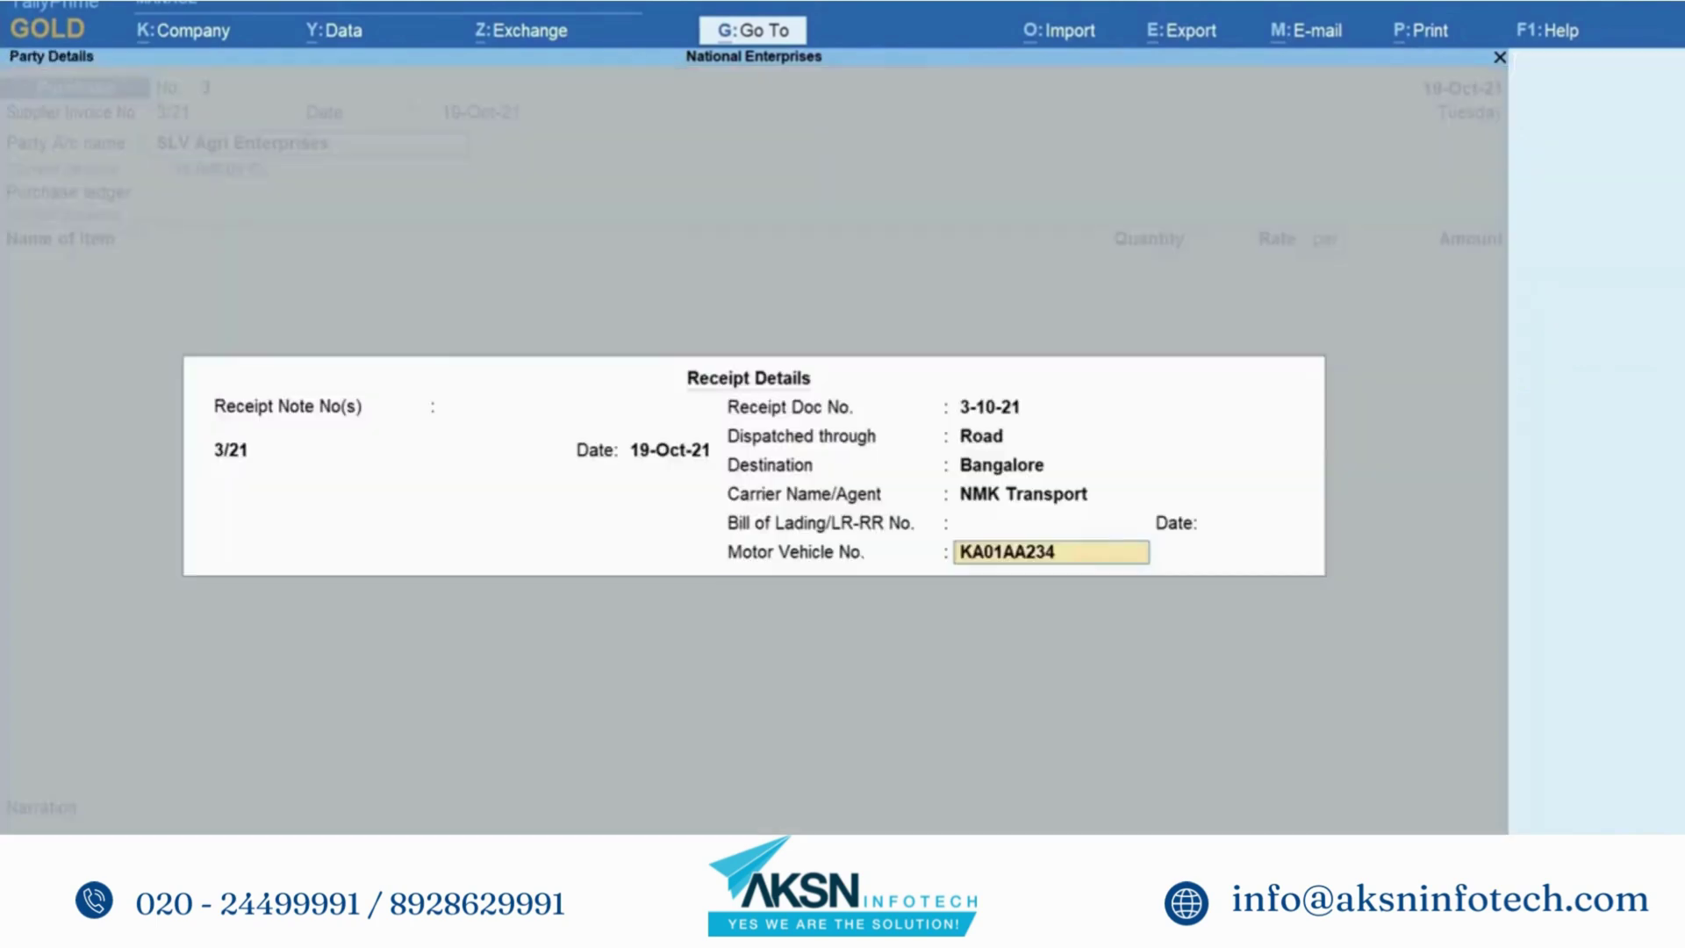
key("Return")
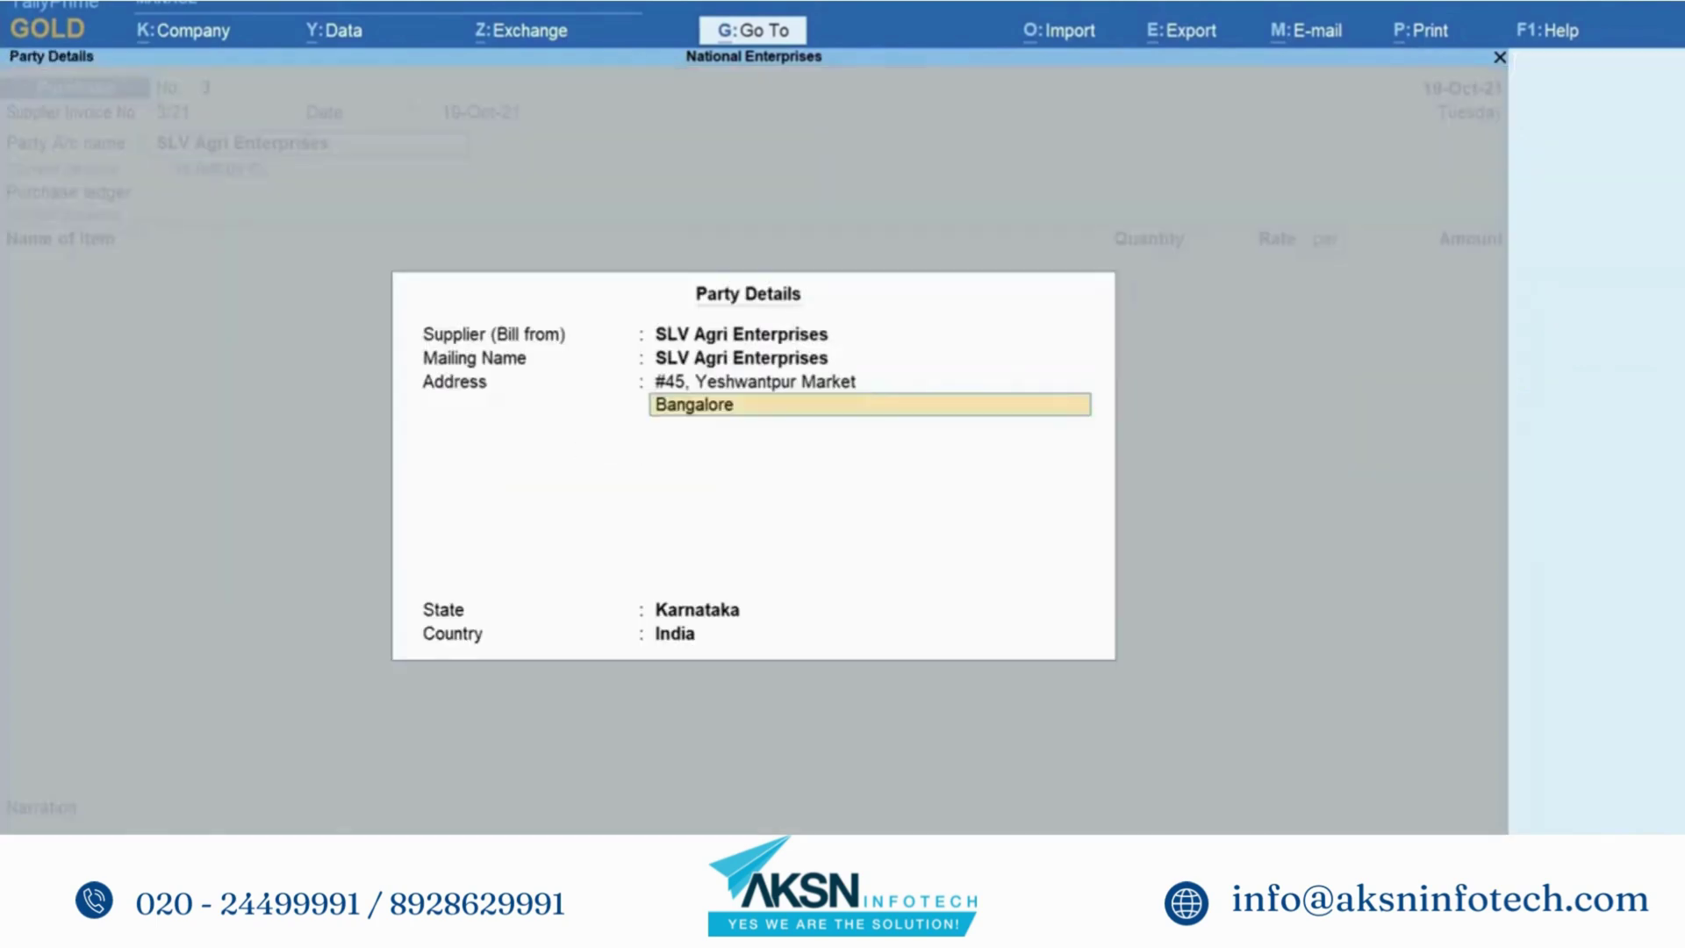
key("Return")
key("Return")
key("Return")
key("Return")
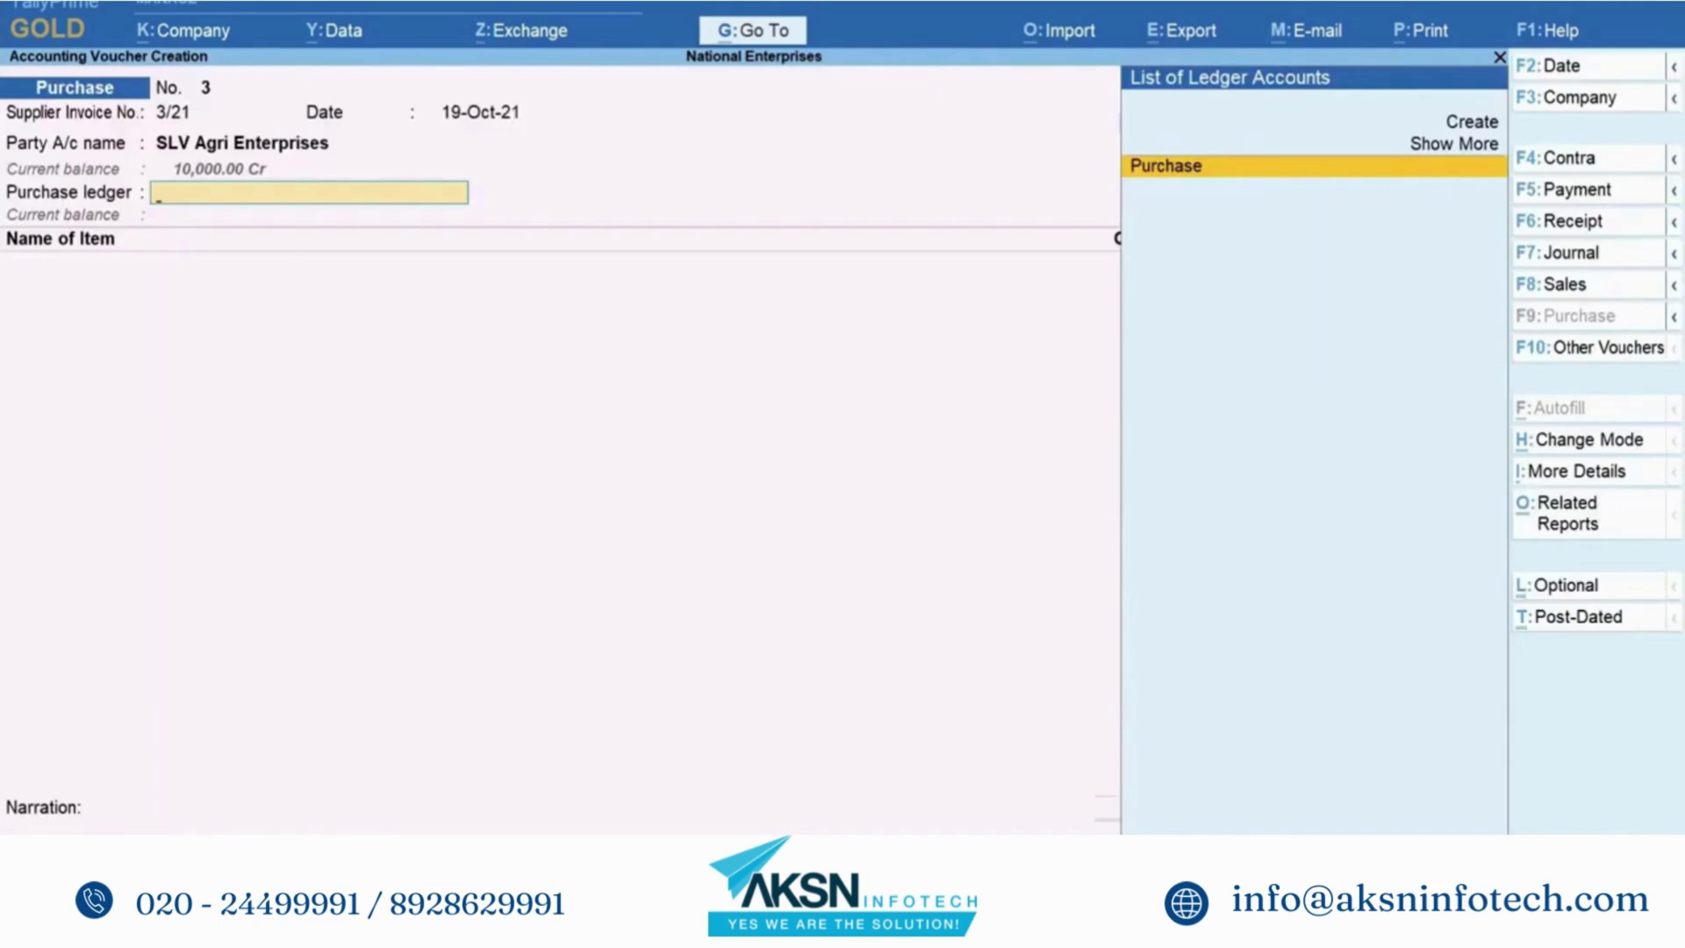
key("Return")
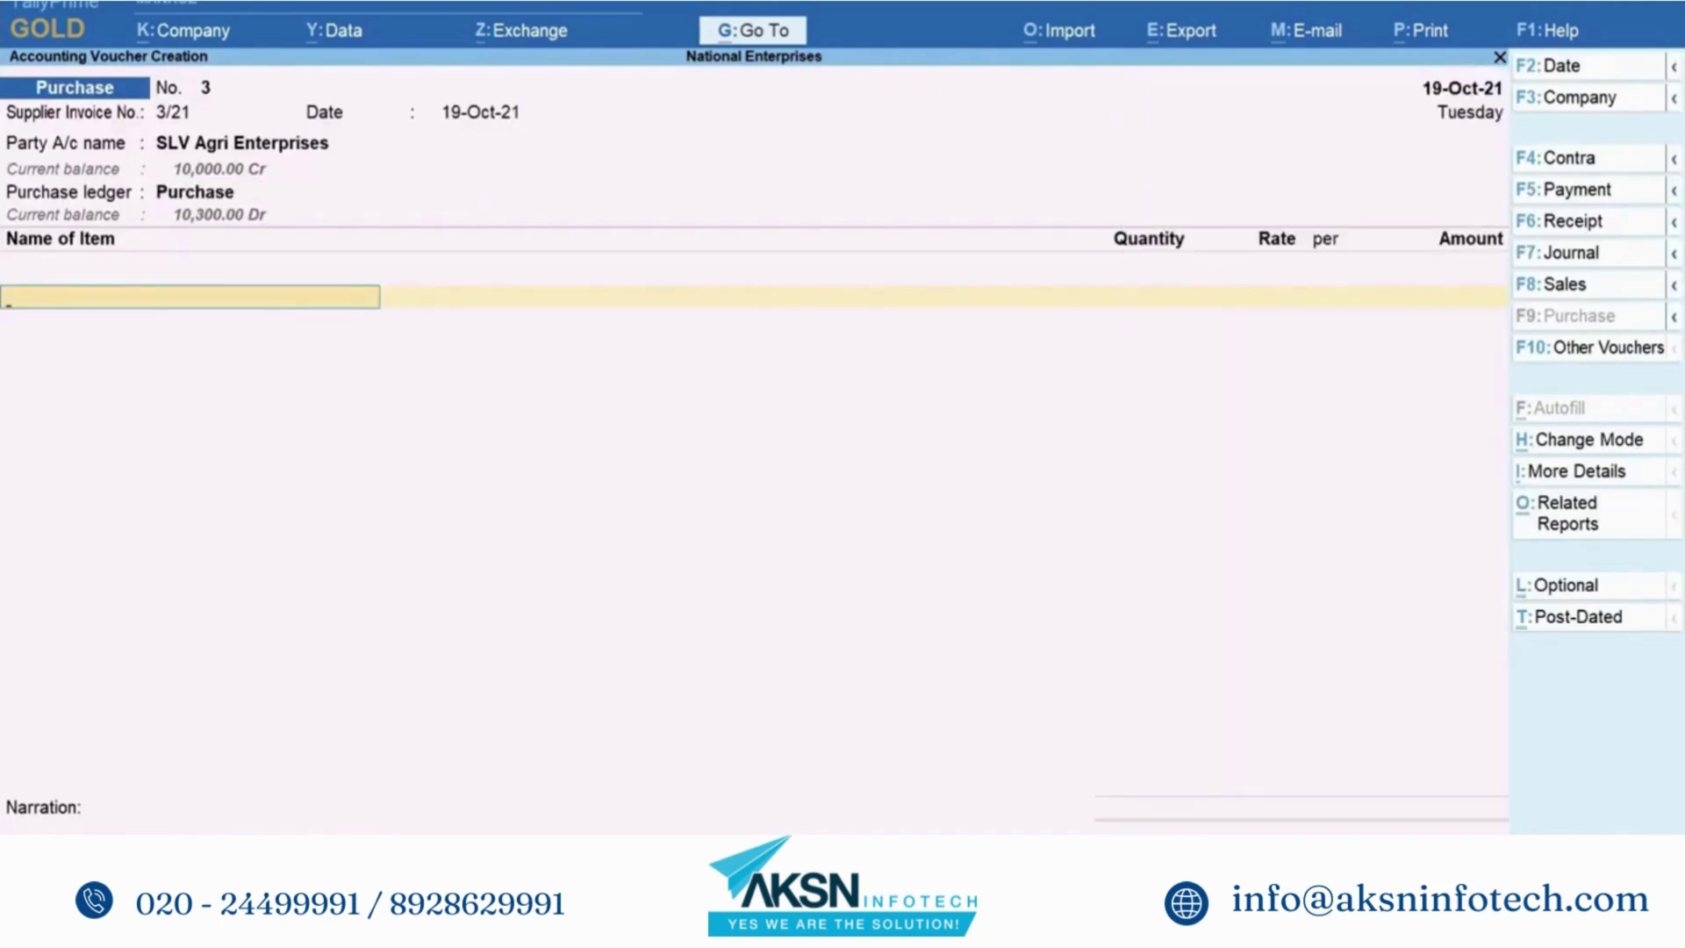
- Add Rice to the voucher as 3.00 Bag at 30.00 per Kg
key("Down")
key("Down")
key("Down")
key("Down")
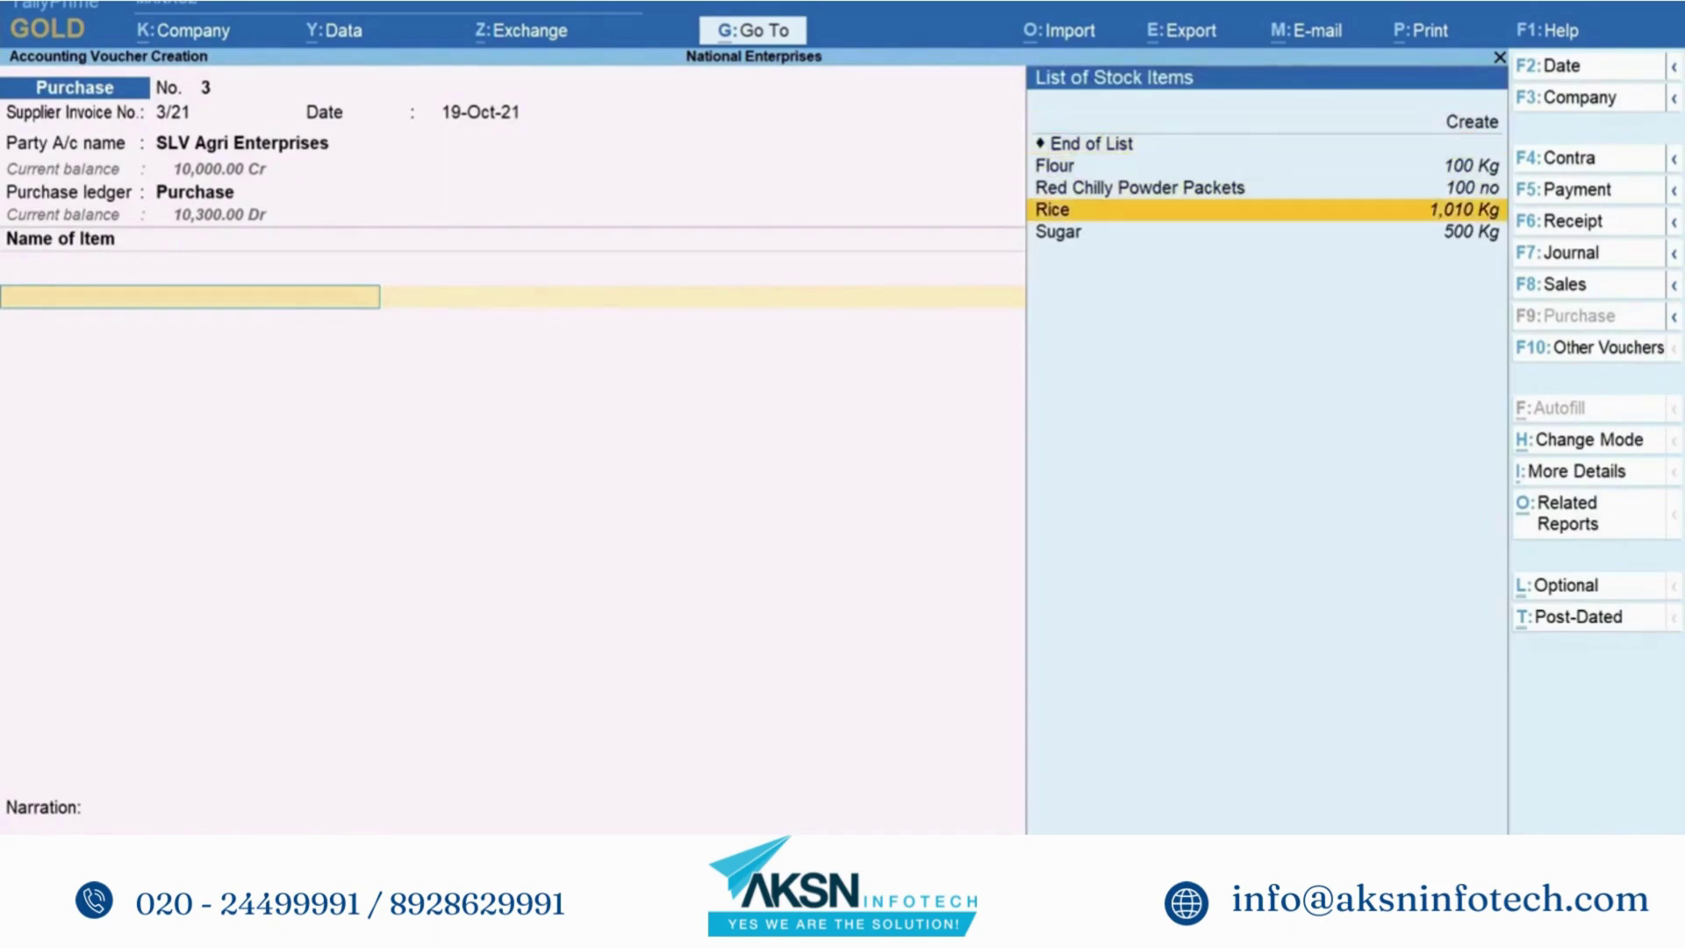
key("Return")
type("3.00")
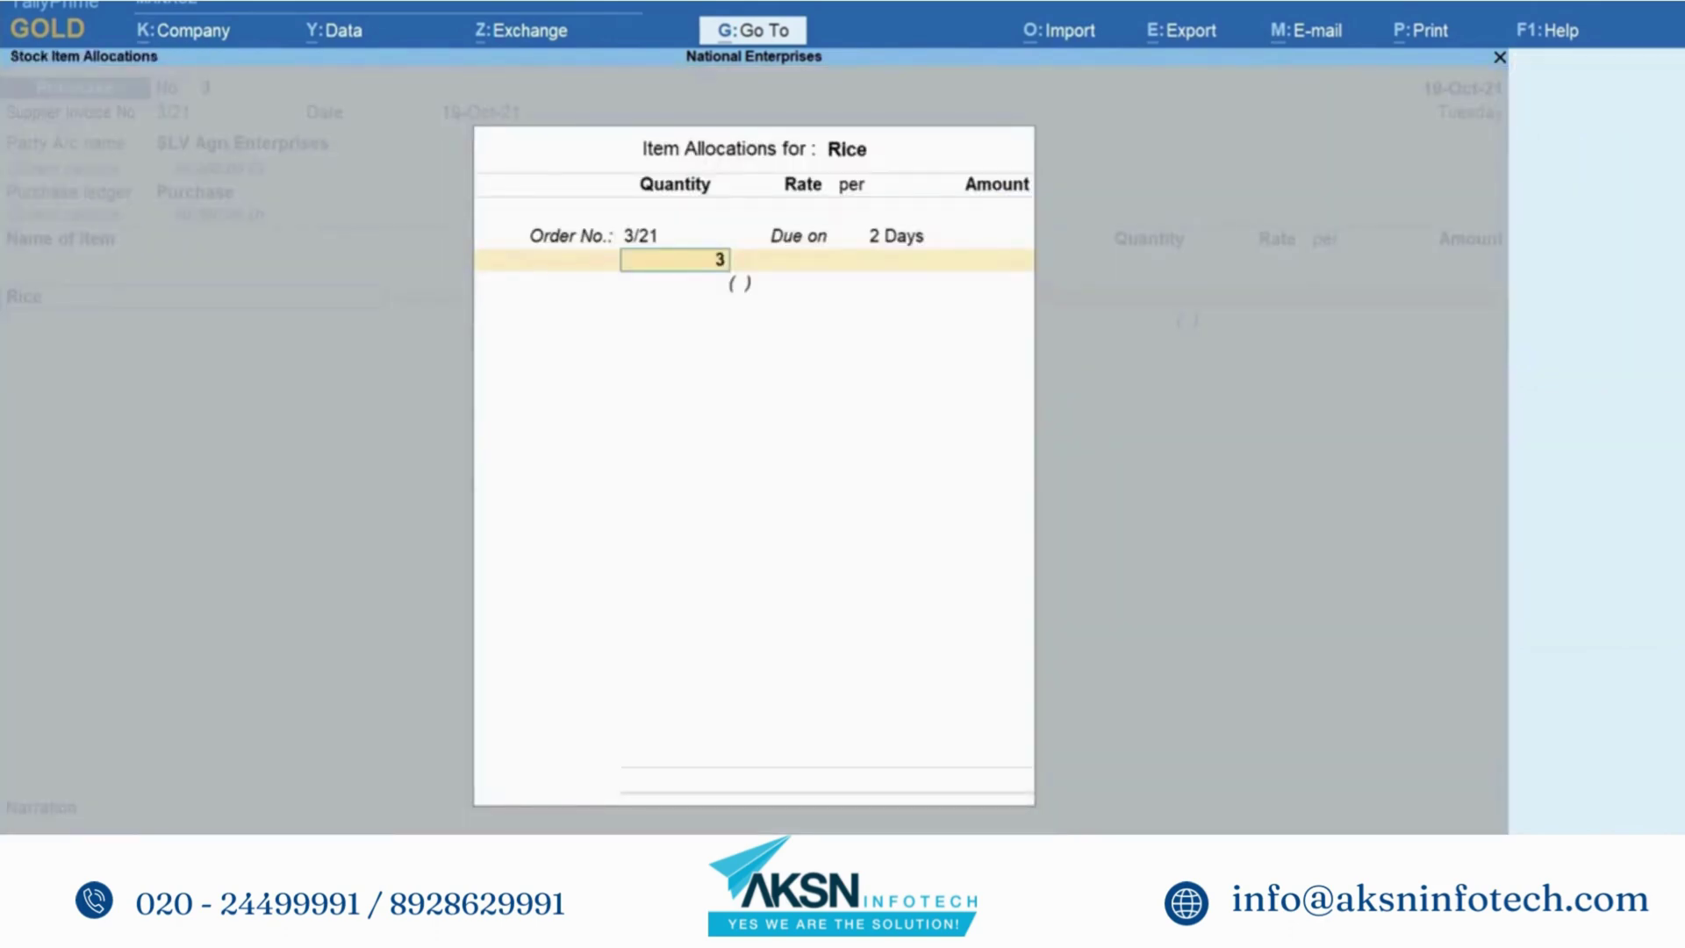
type(" Bag")
key("Return")
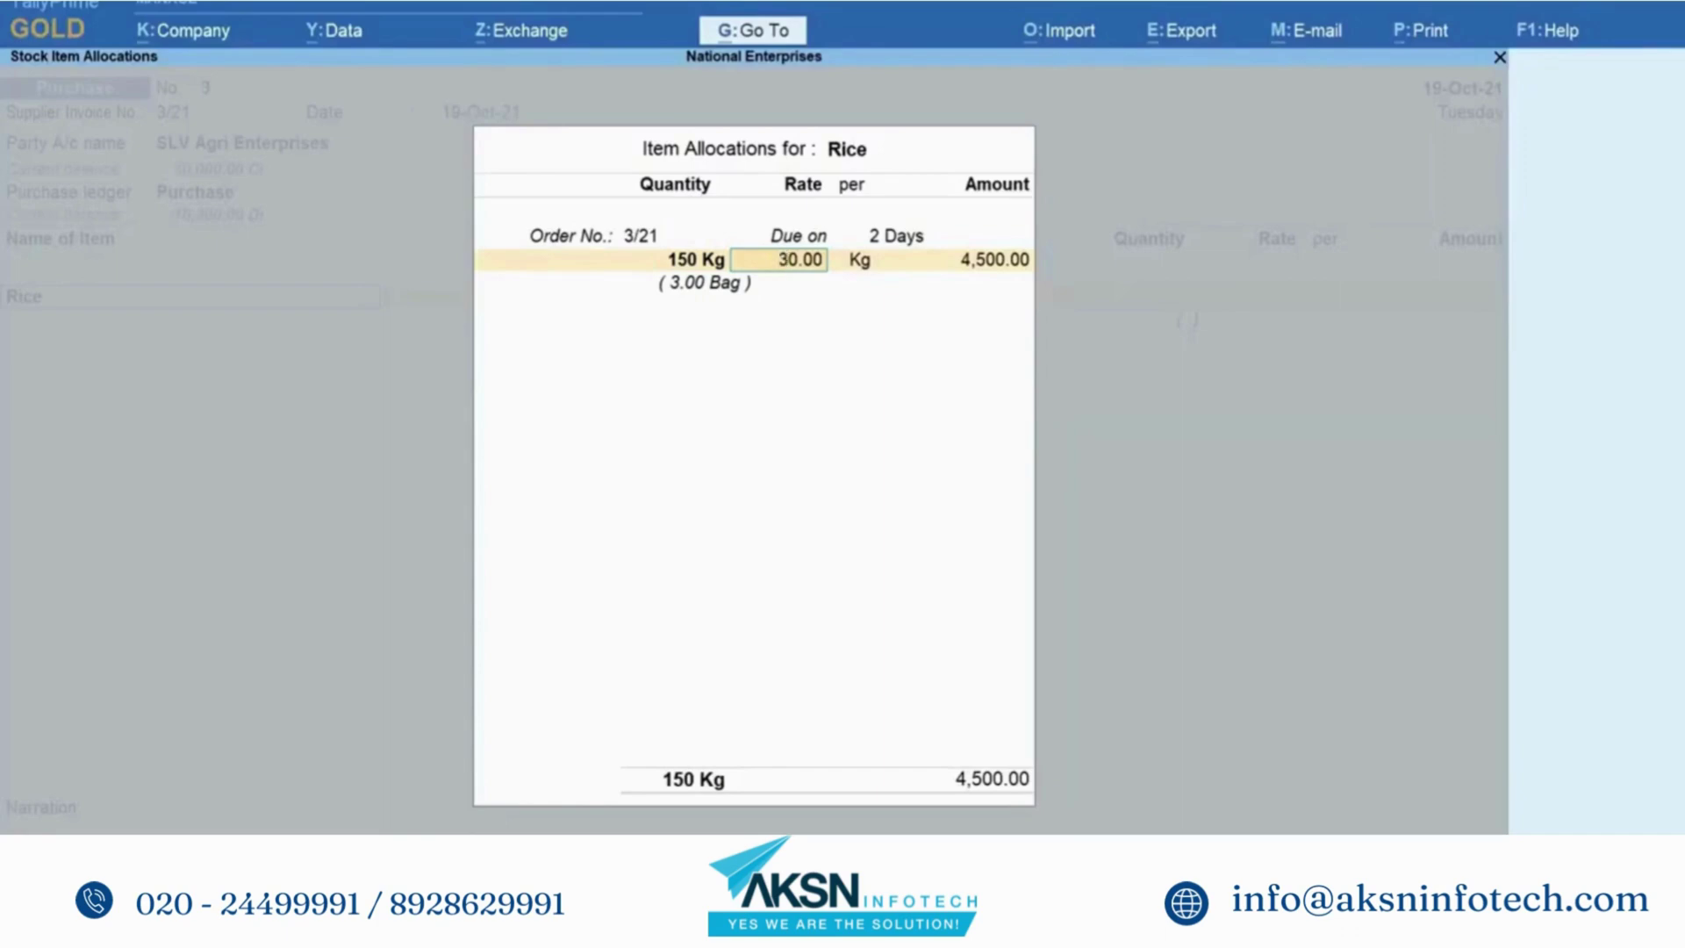
key("Return")
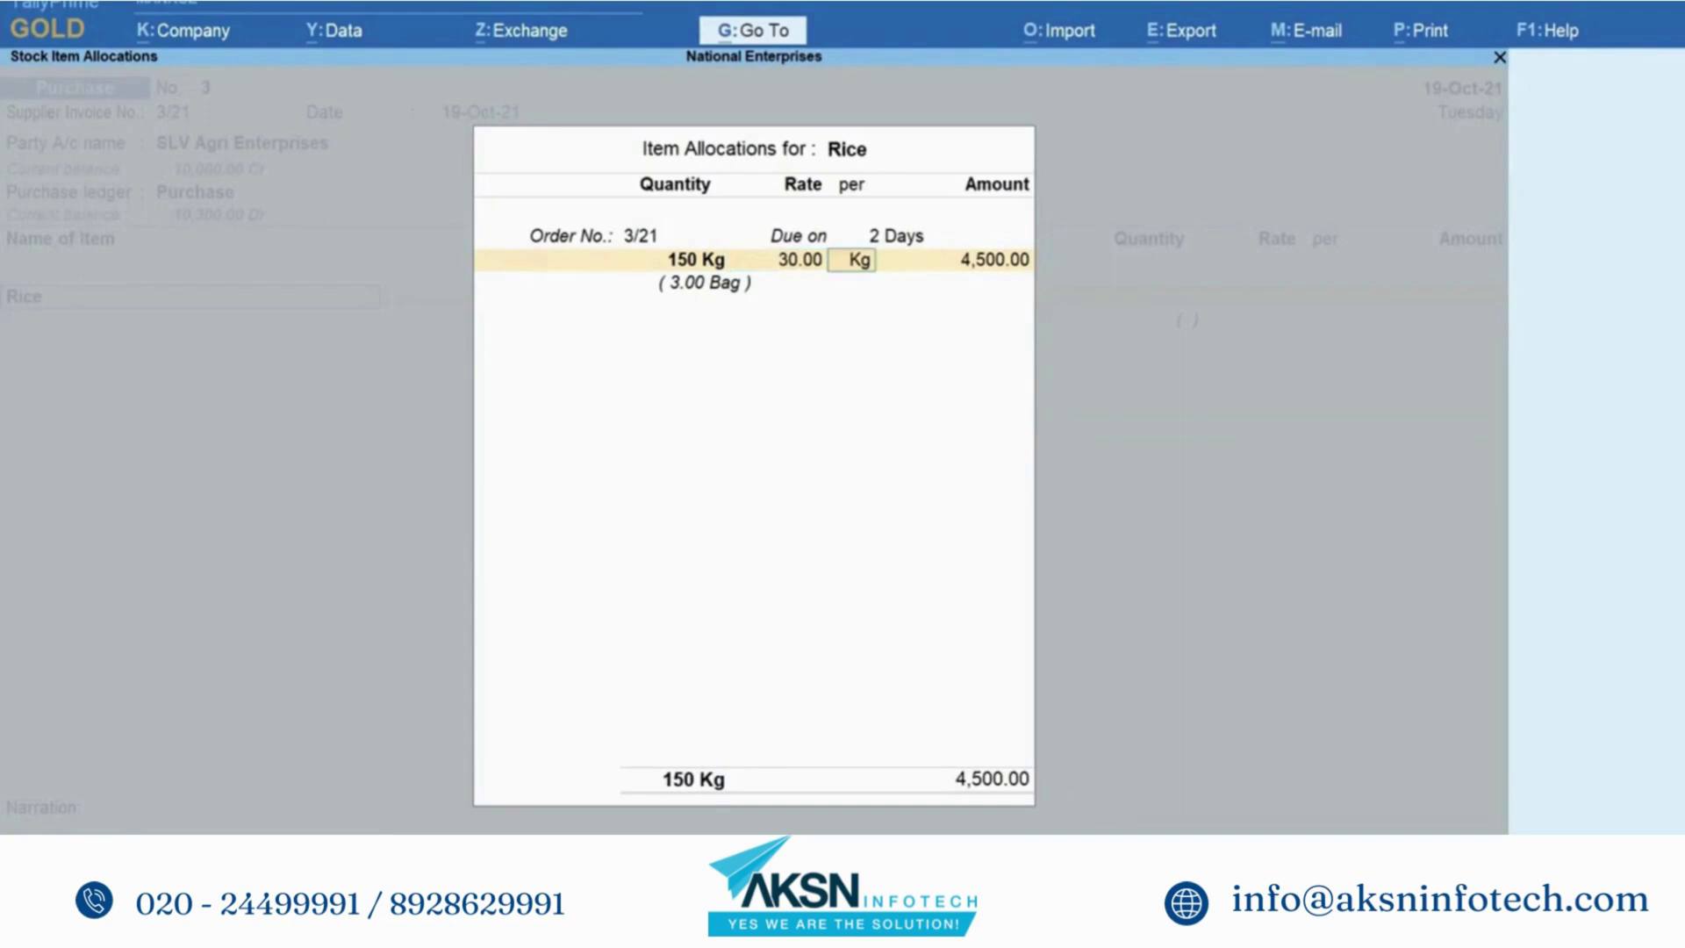
key("Return")
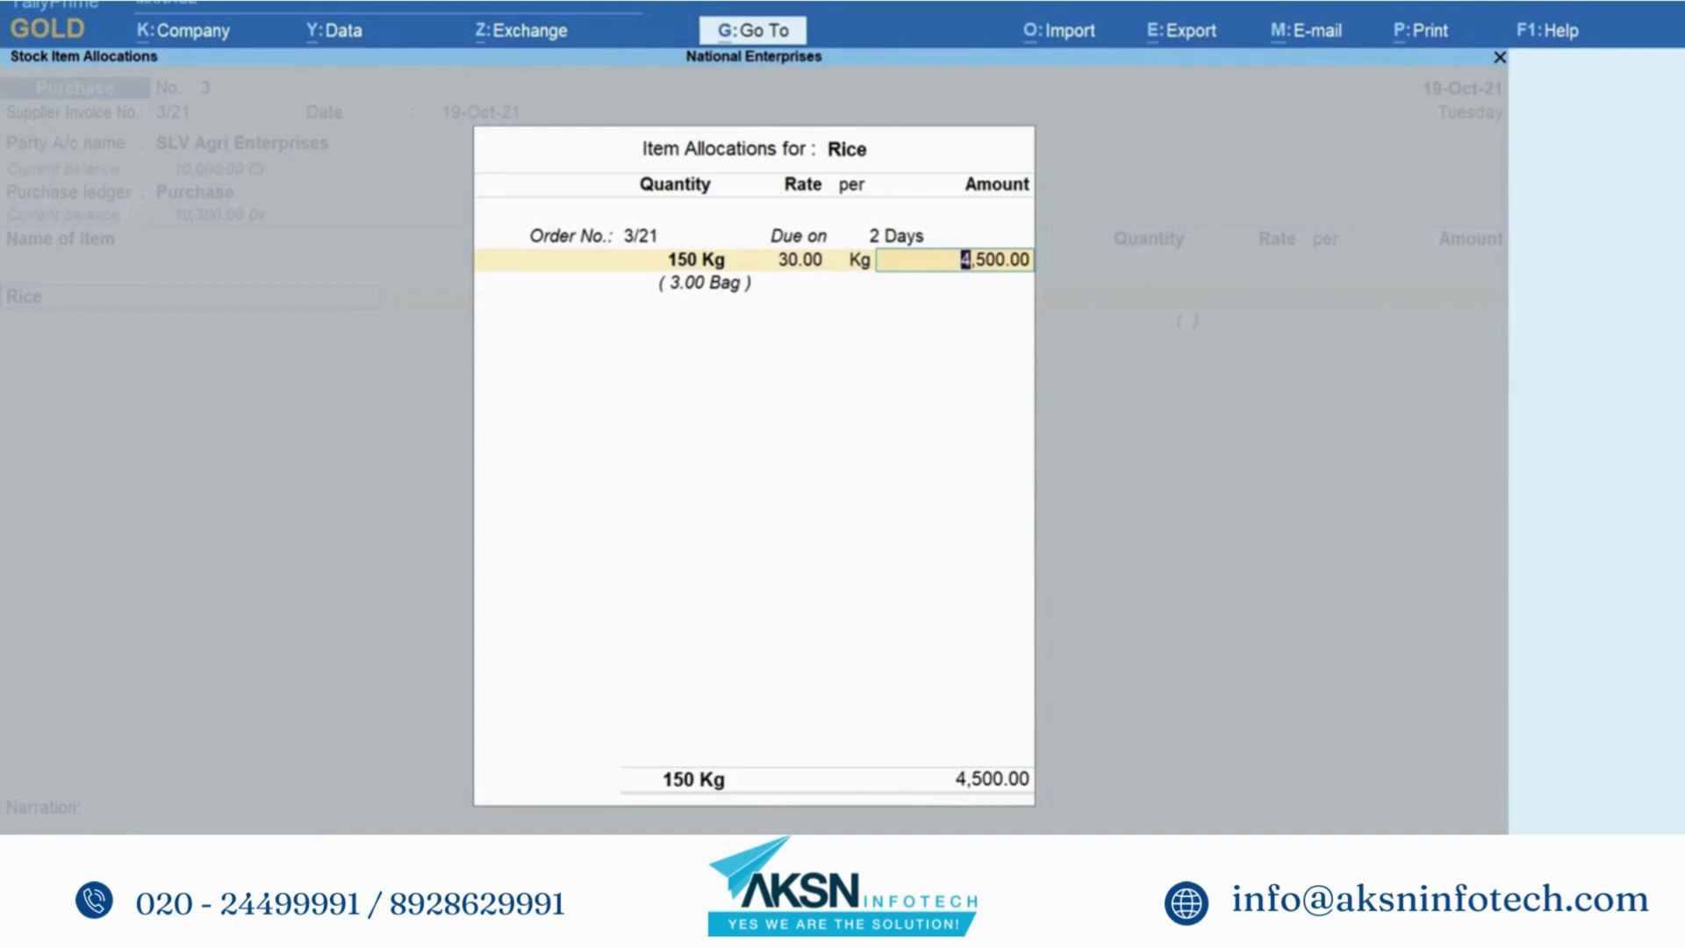
- Change the Rice quantity to 148 Kg = 3 Bag and finish the line
key("BackSpace")
key("BackSpace")
key("BackSpace")
type("14")
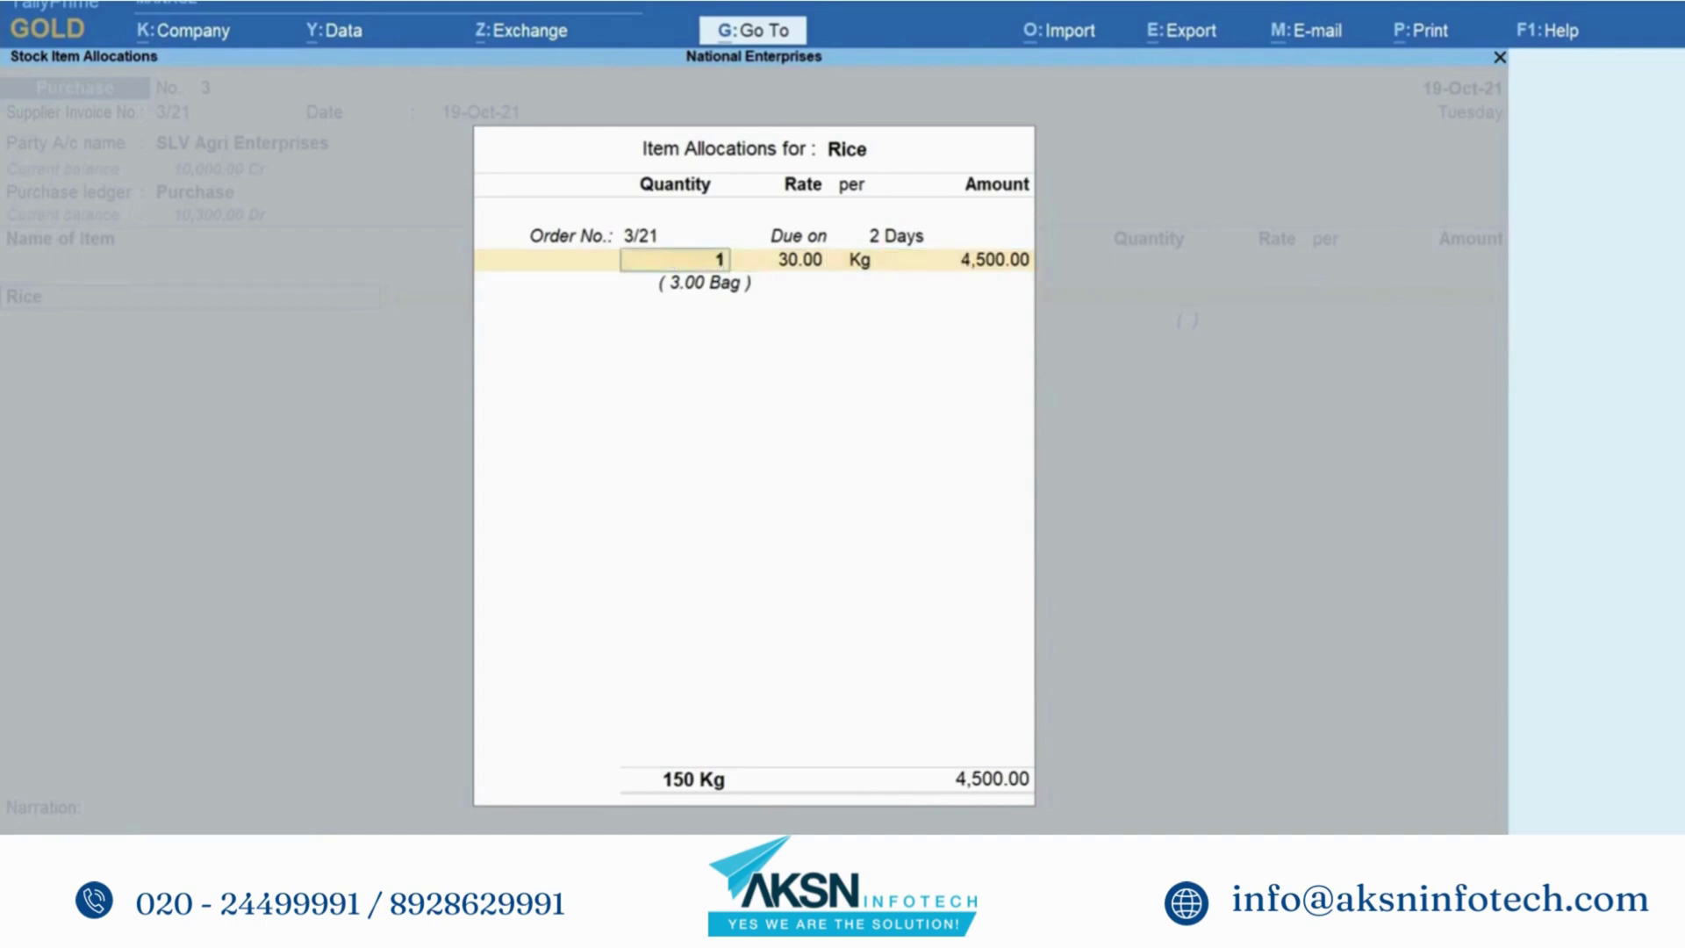
type("8 Kg = 3 Bag")
key("Return")
key("Return")
key("Return")
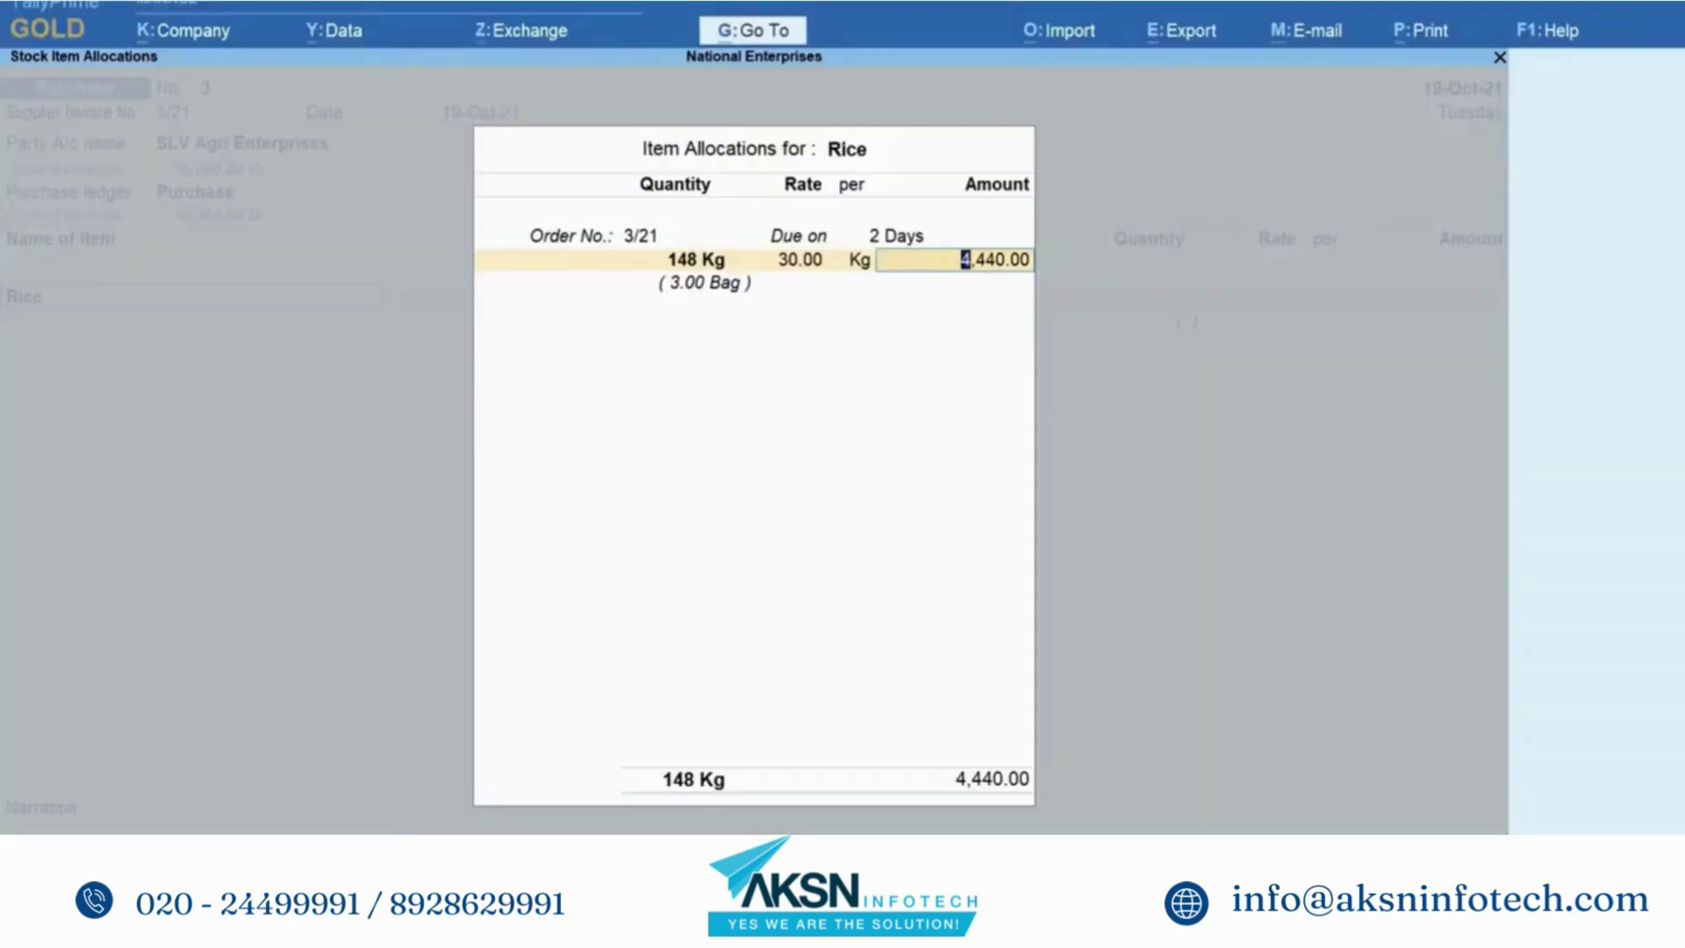
key("Return")
key("Return")
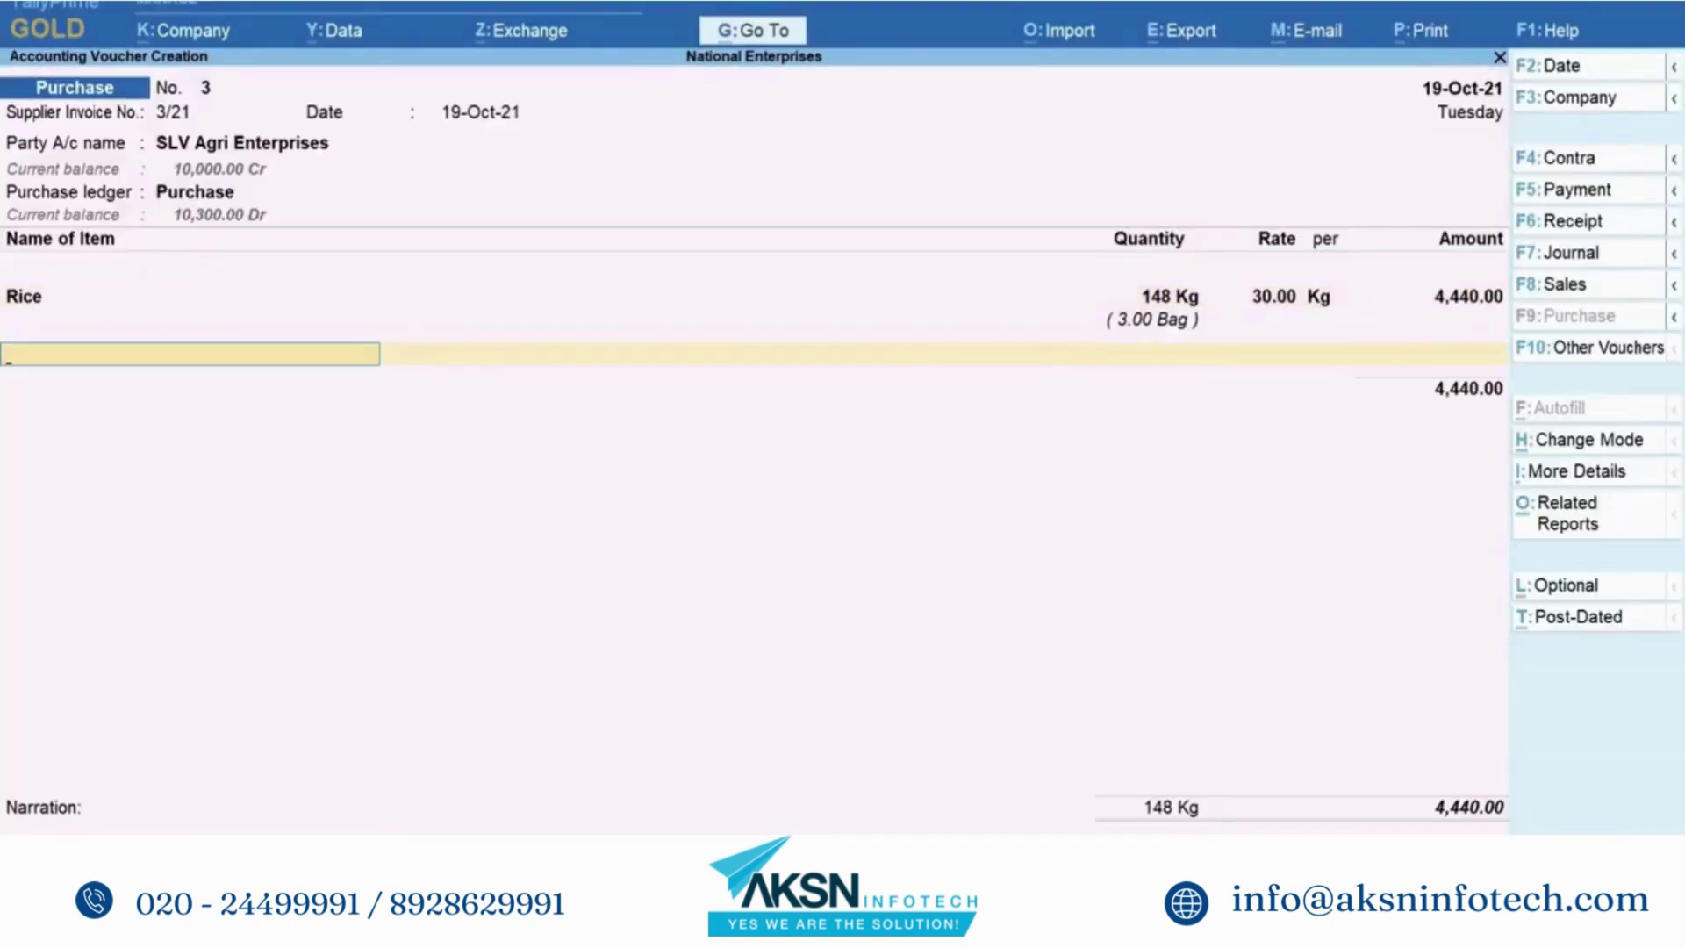
- Add Sugar as the next item at 300 Kg, priced 5,000.00 per Gunny
type("S")
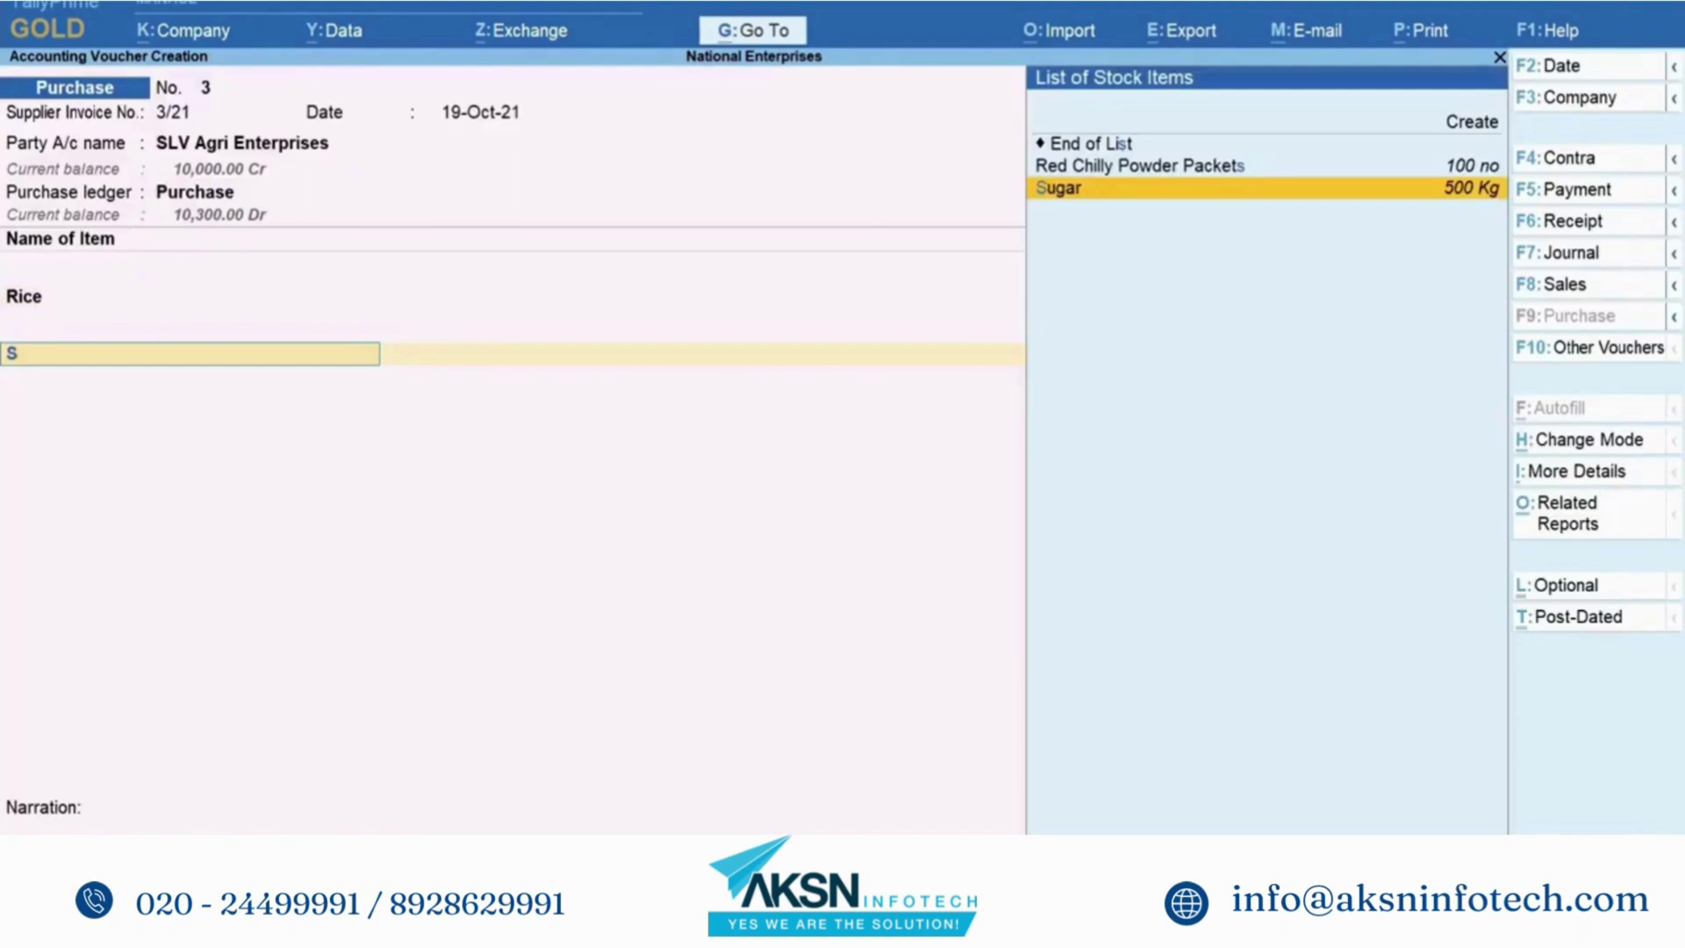
key("Return")
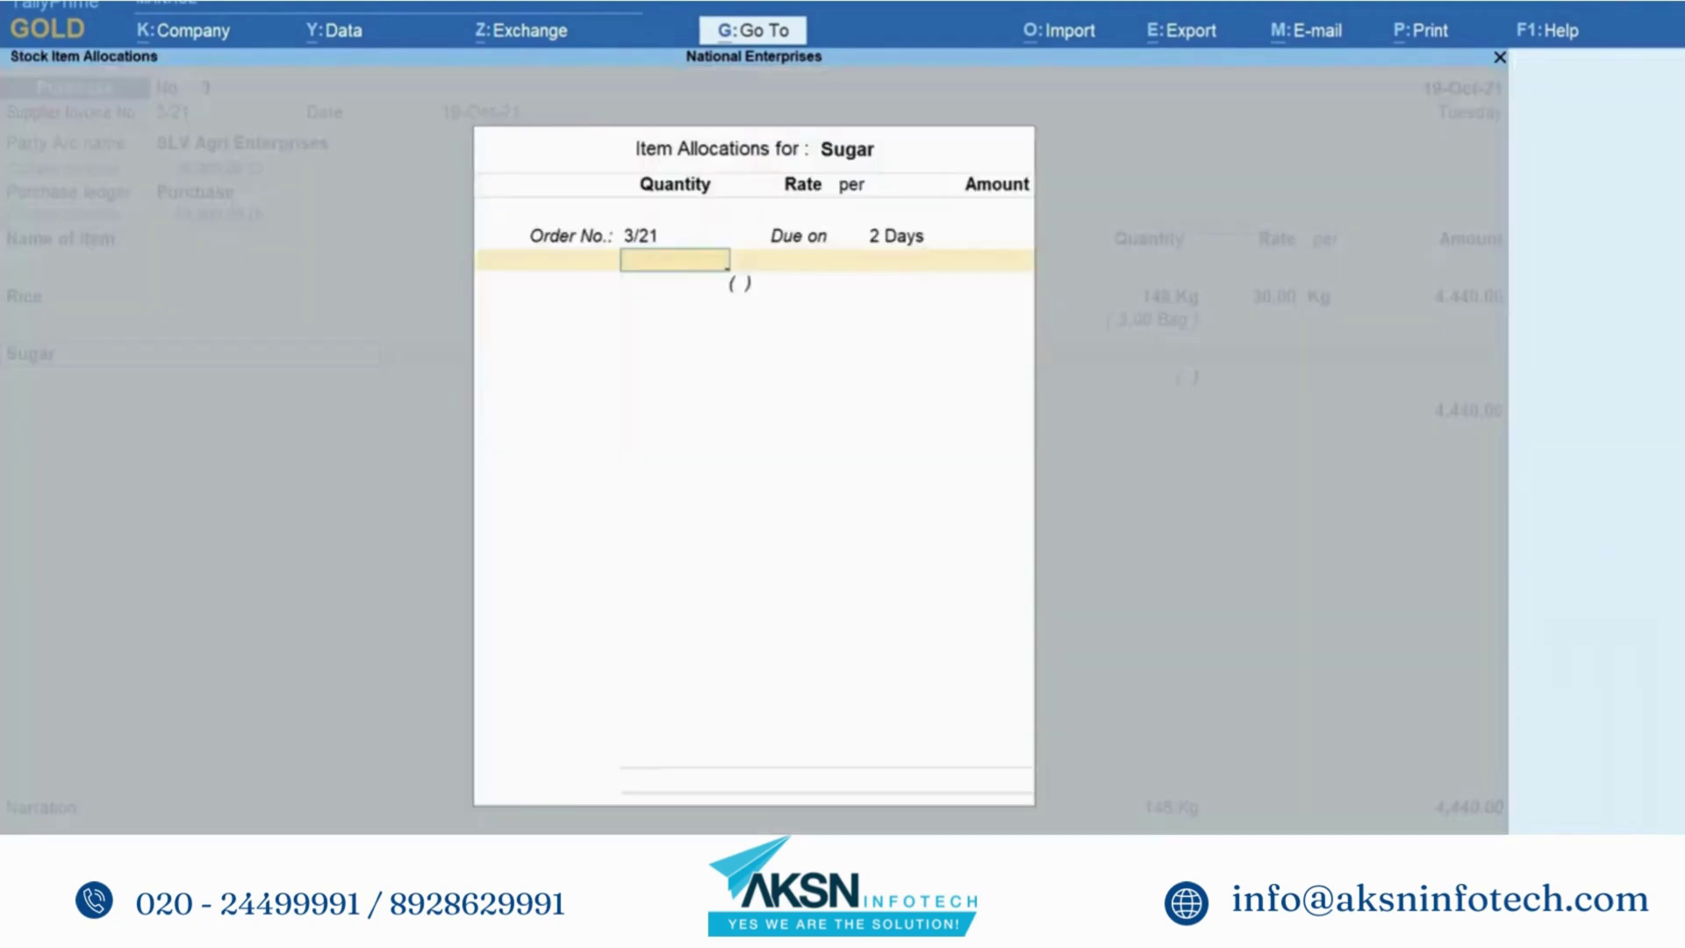
type("300 kg")
key("Return")
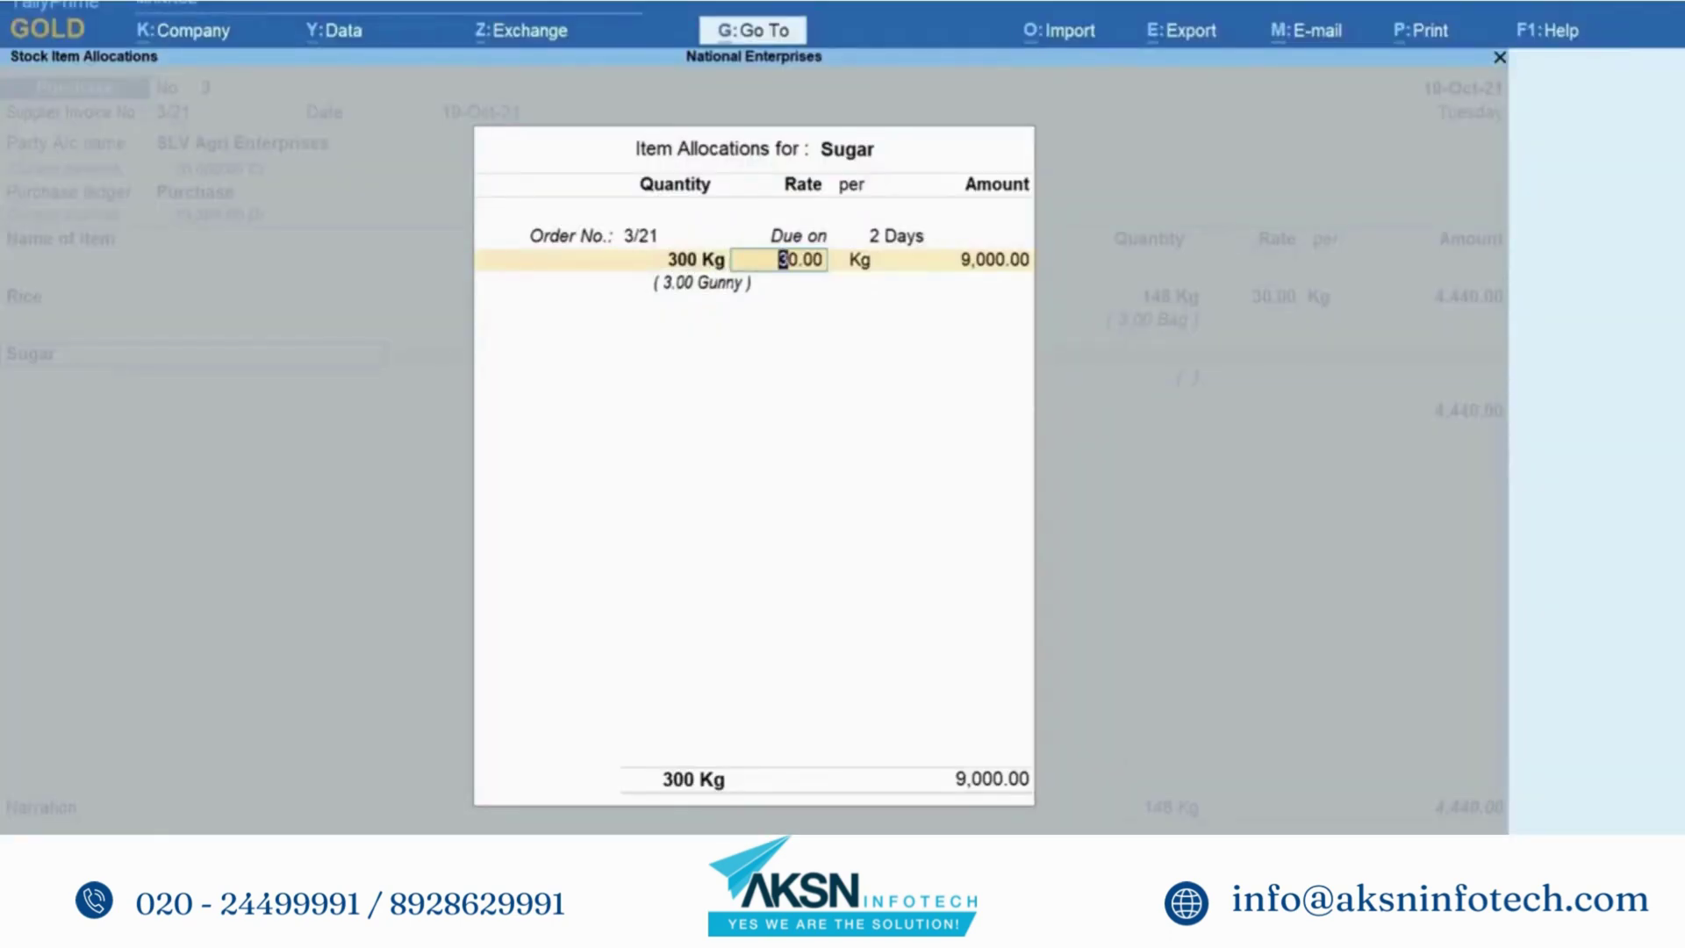
type("5,00")
type("0")
key("Return")
type("gunn")
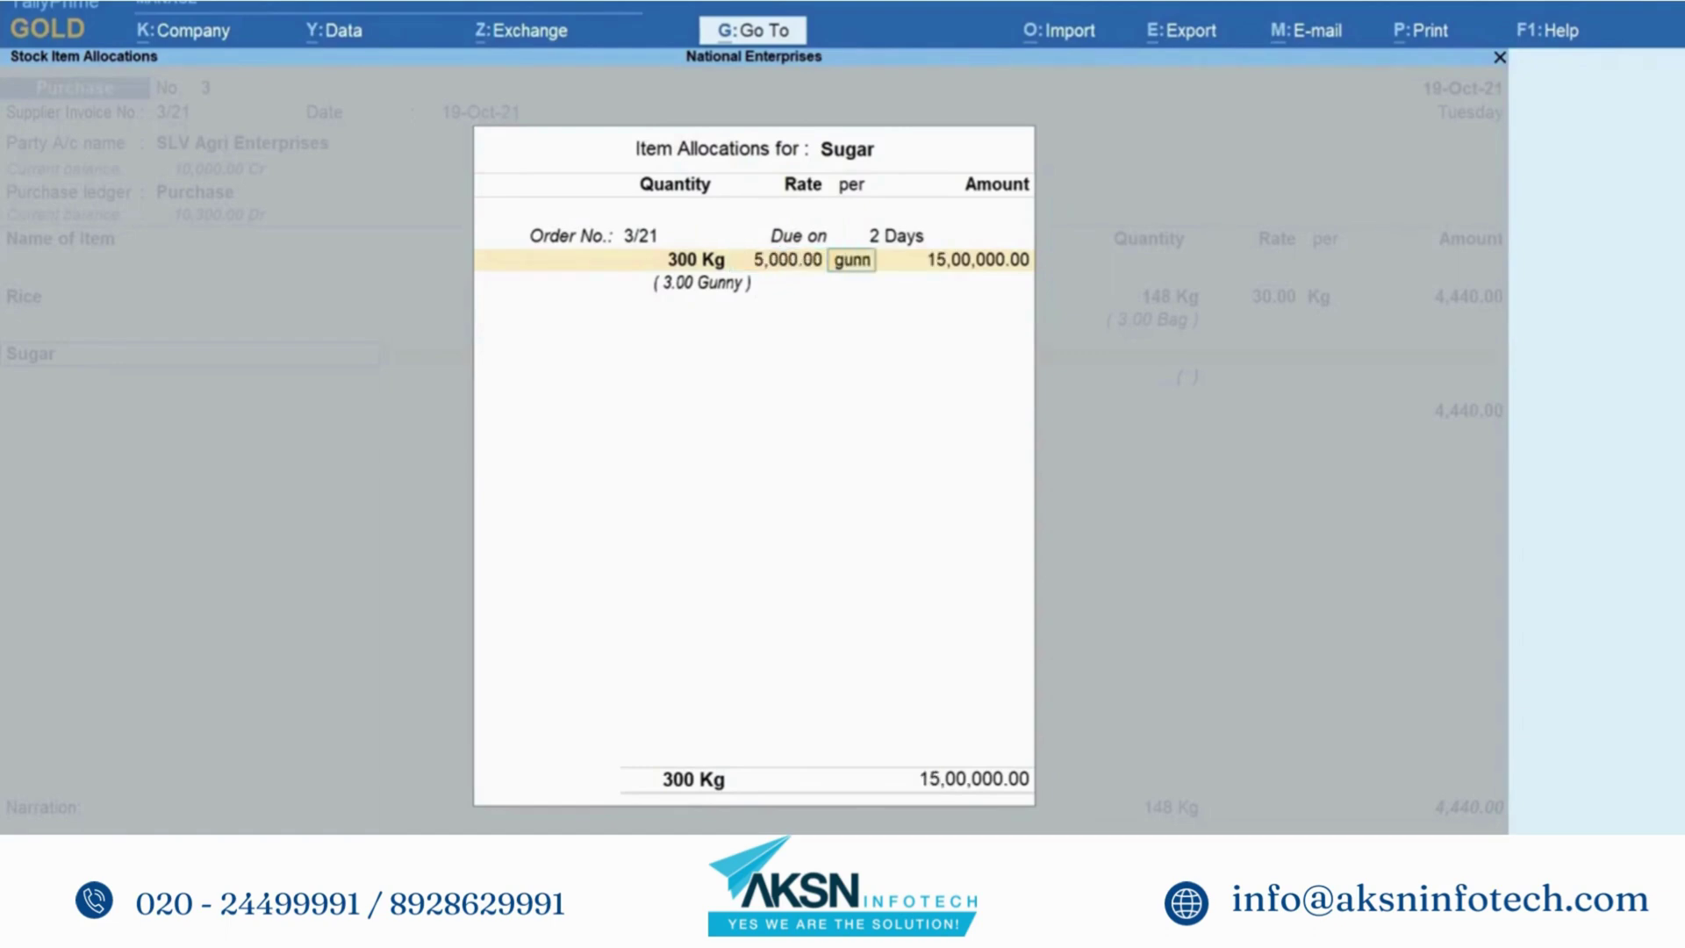
key("Return")
- Correct the Sugar quantity to 225 Kg (2.25 Gunny), amounting to 11,250.00
key("BackSpace")
key("BackSpace")
key("BackSpace")
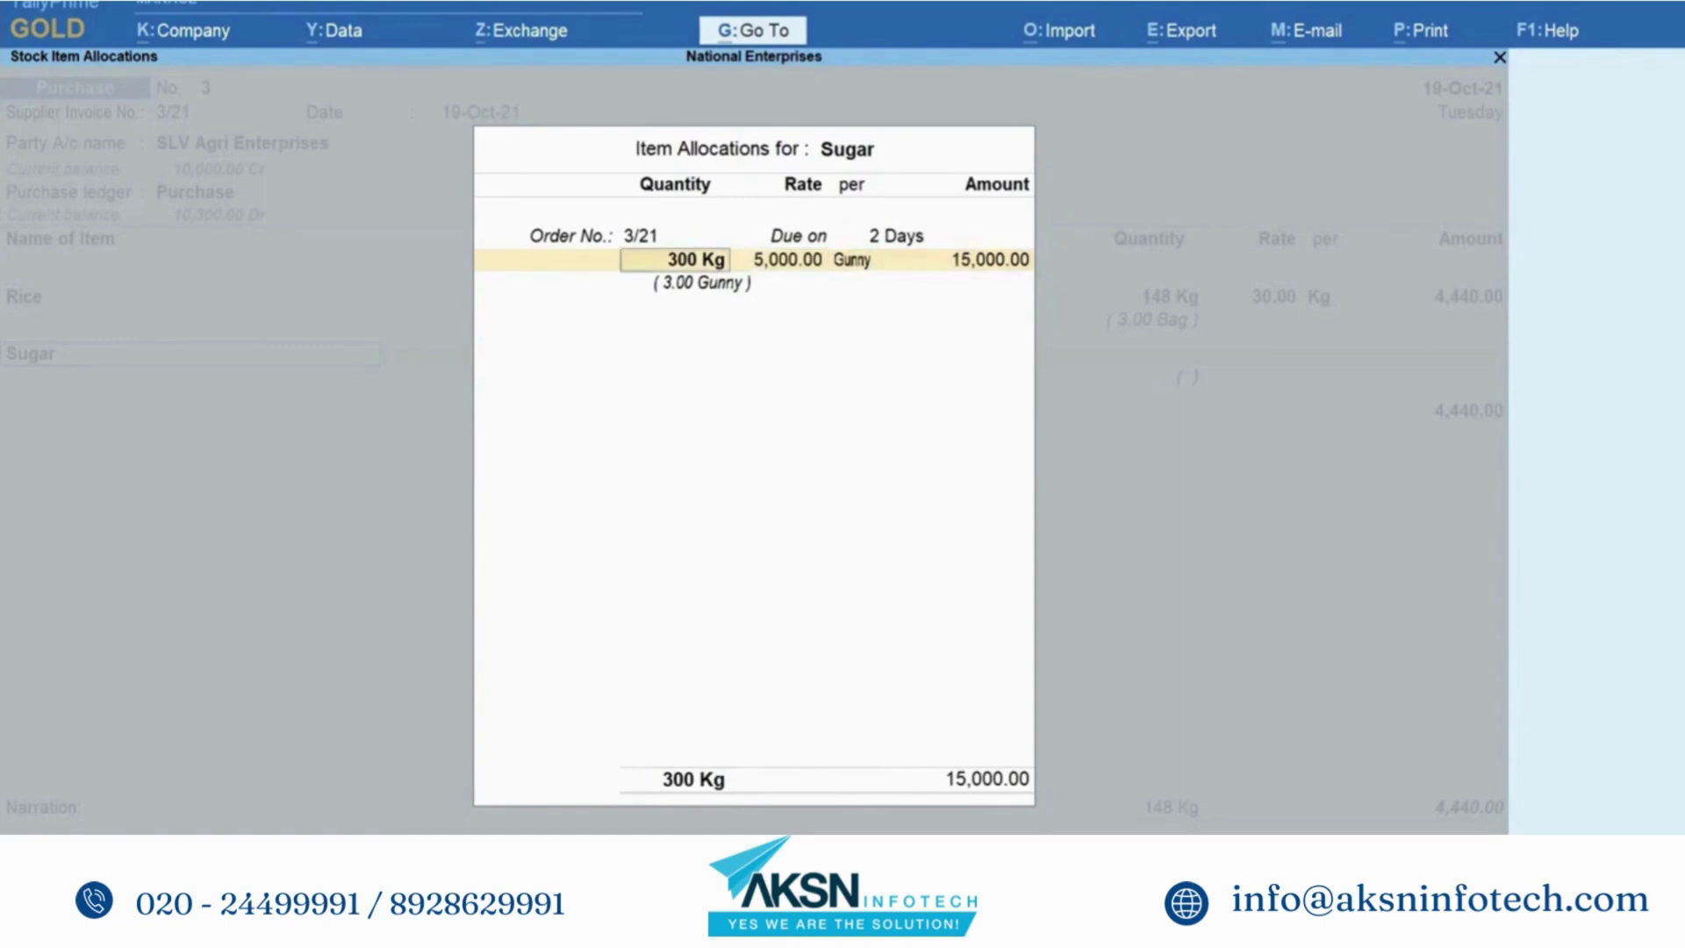
type("225 kg")
key("Return")
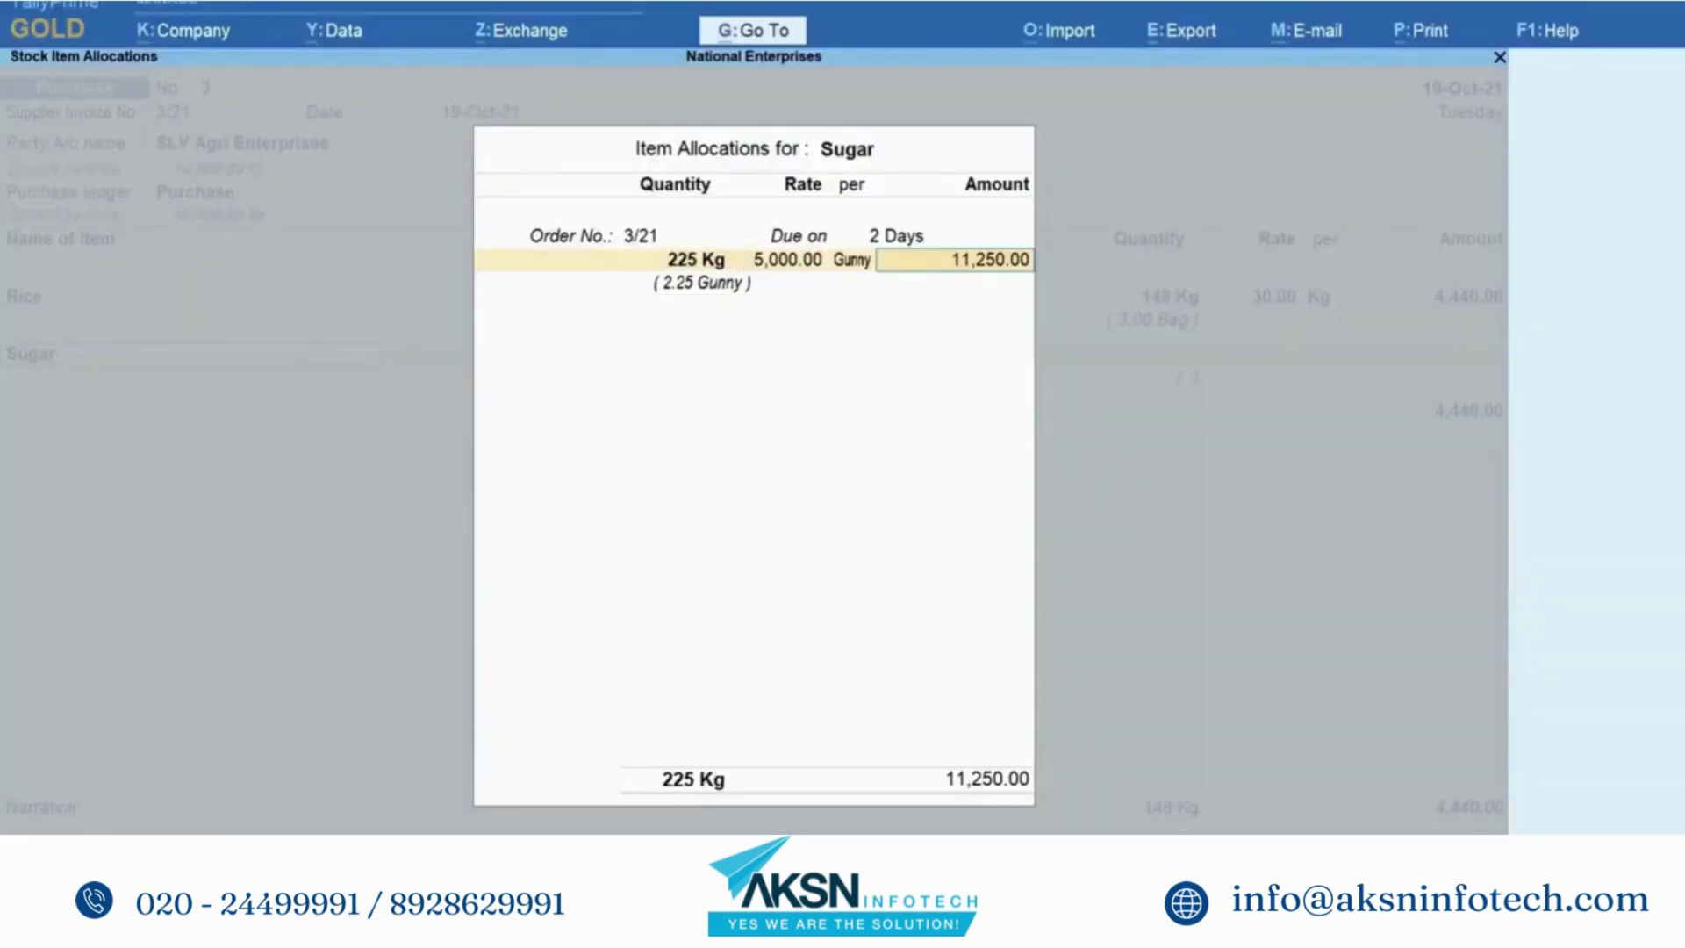
key("Return")
key("Return")
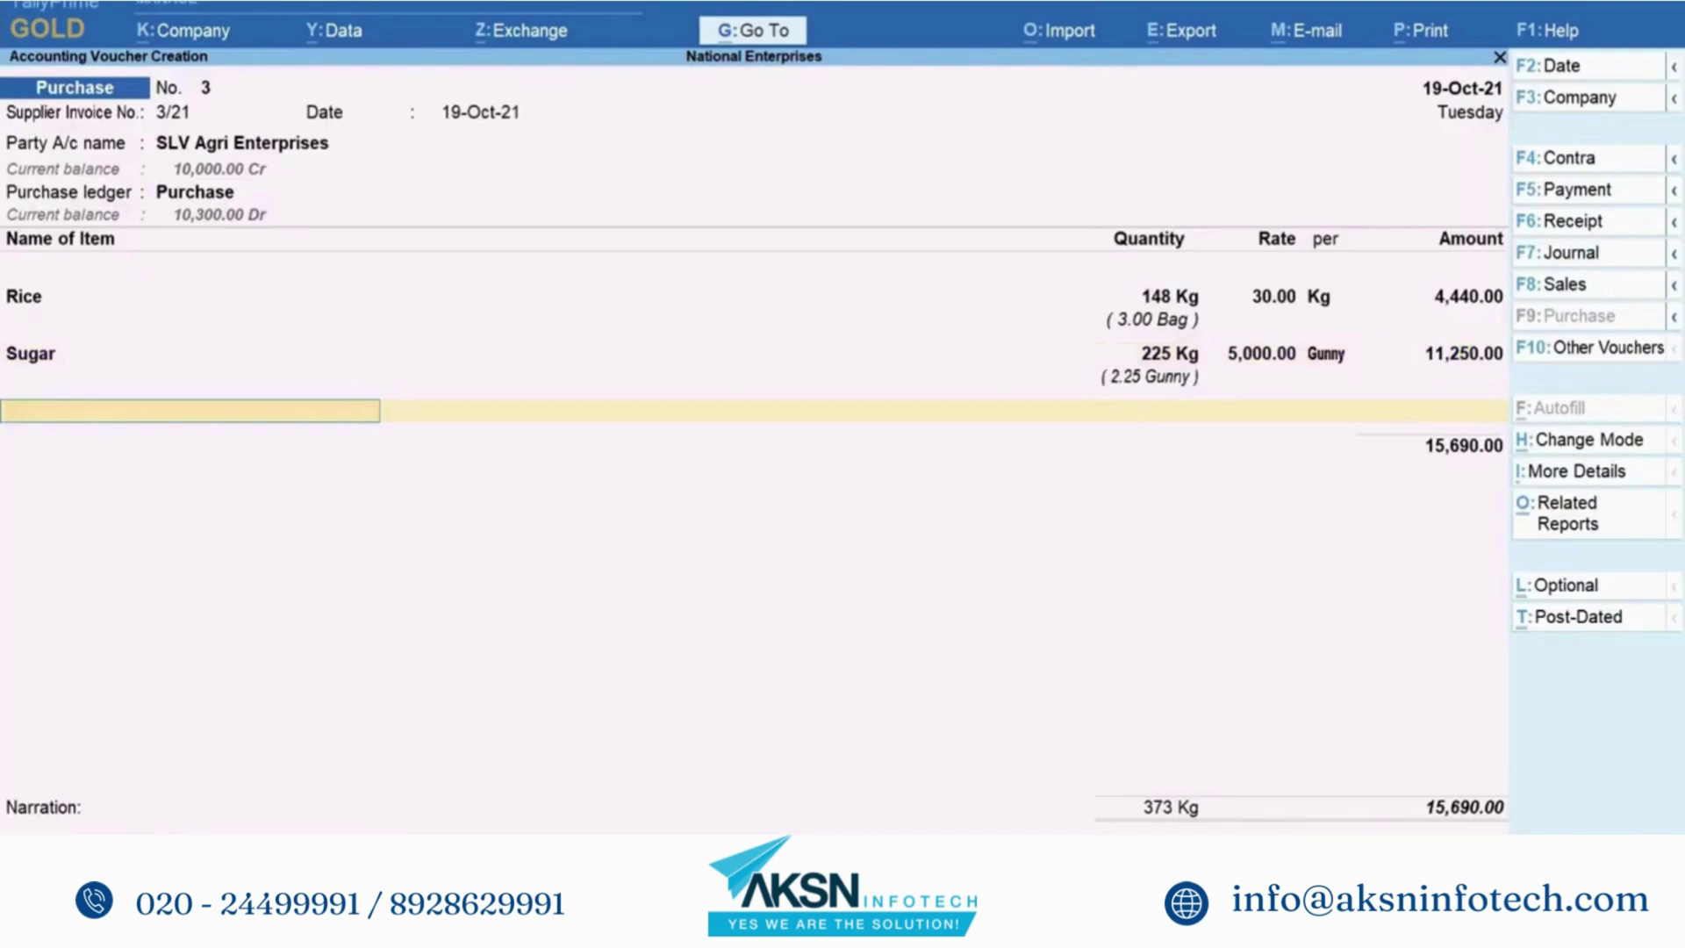
type("F")
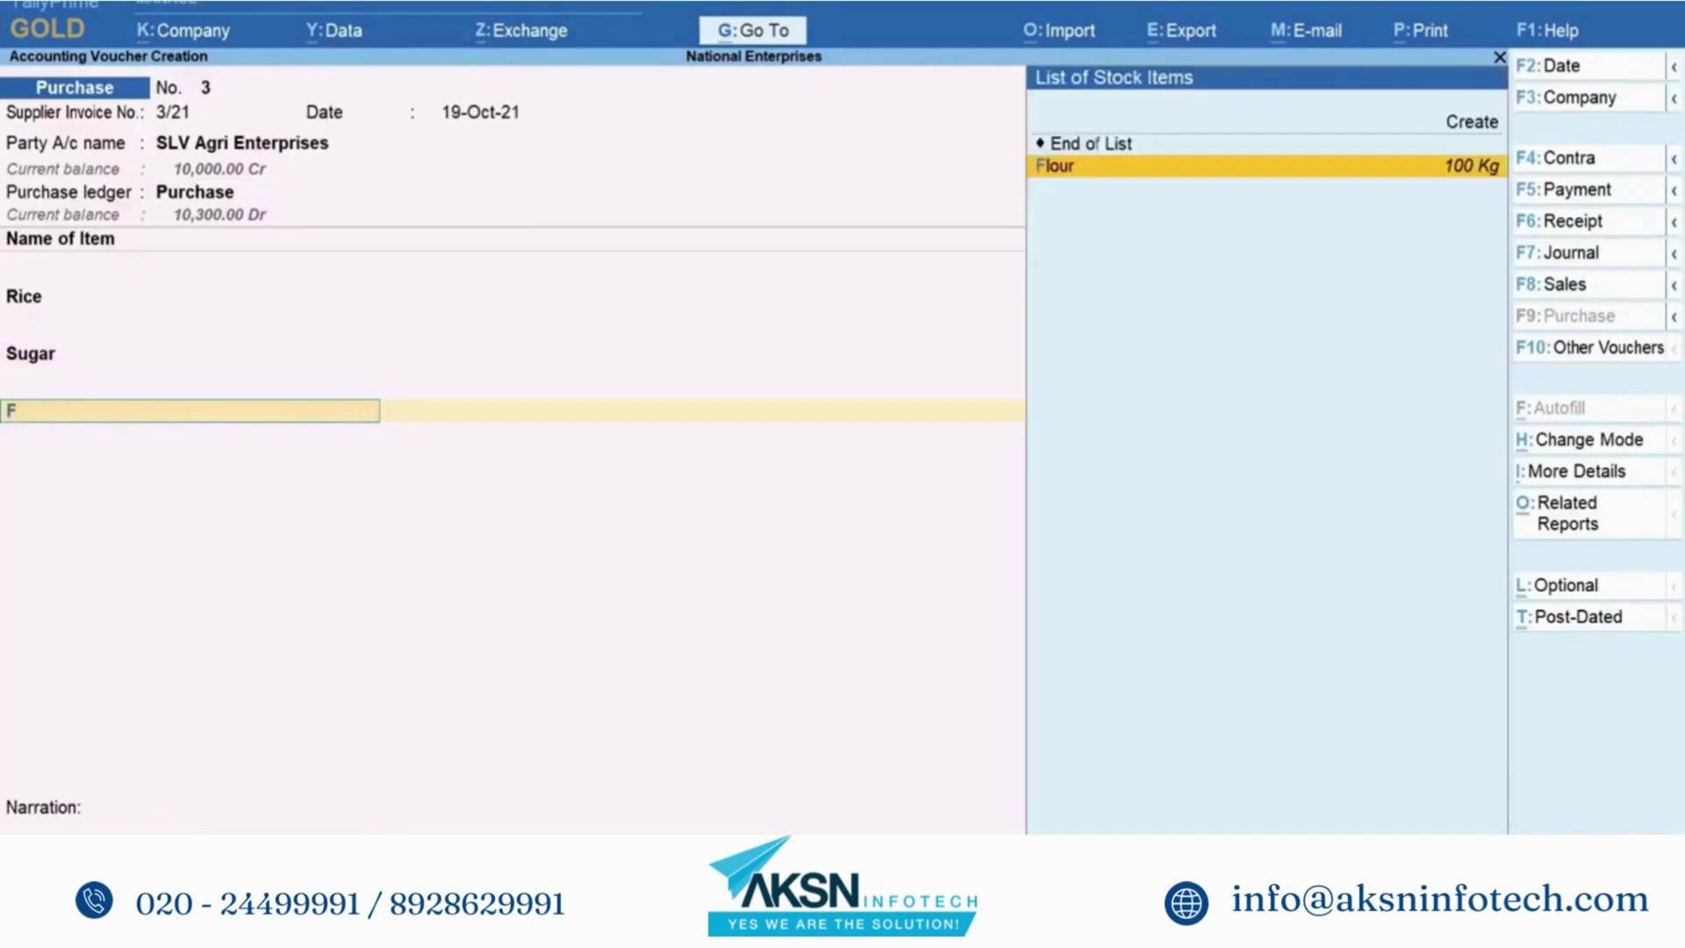
- Add Flour as the third item at 100 Kg, accepting the 40.00 per Kg rate
key("Return")
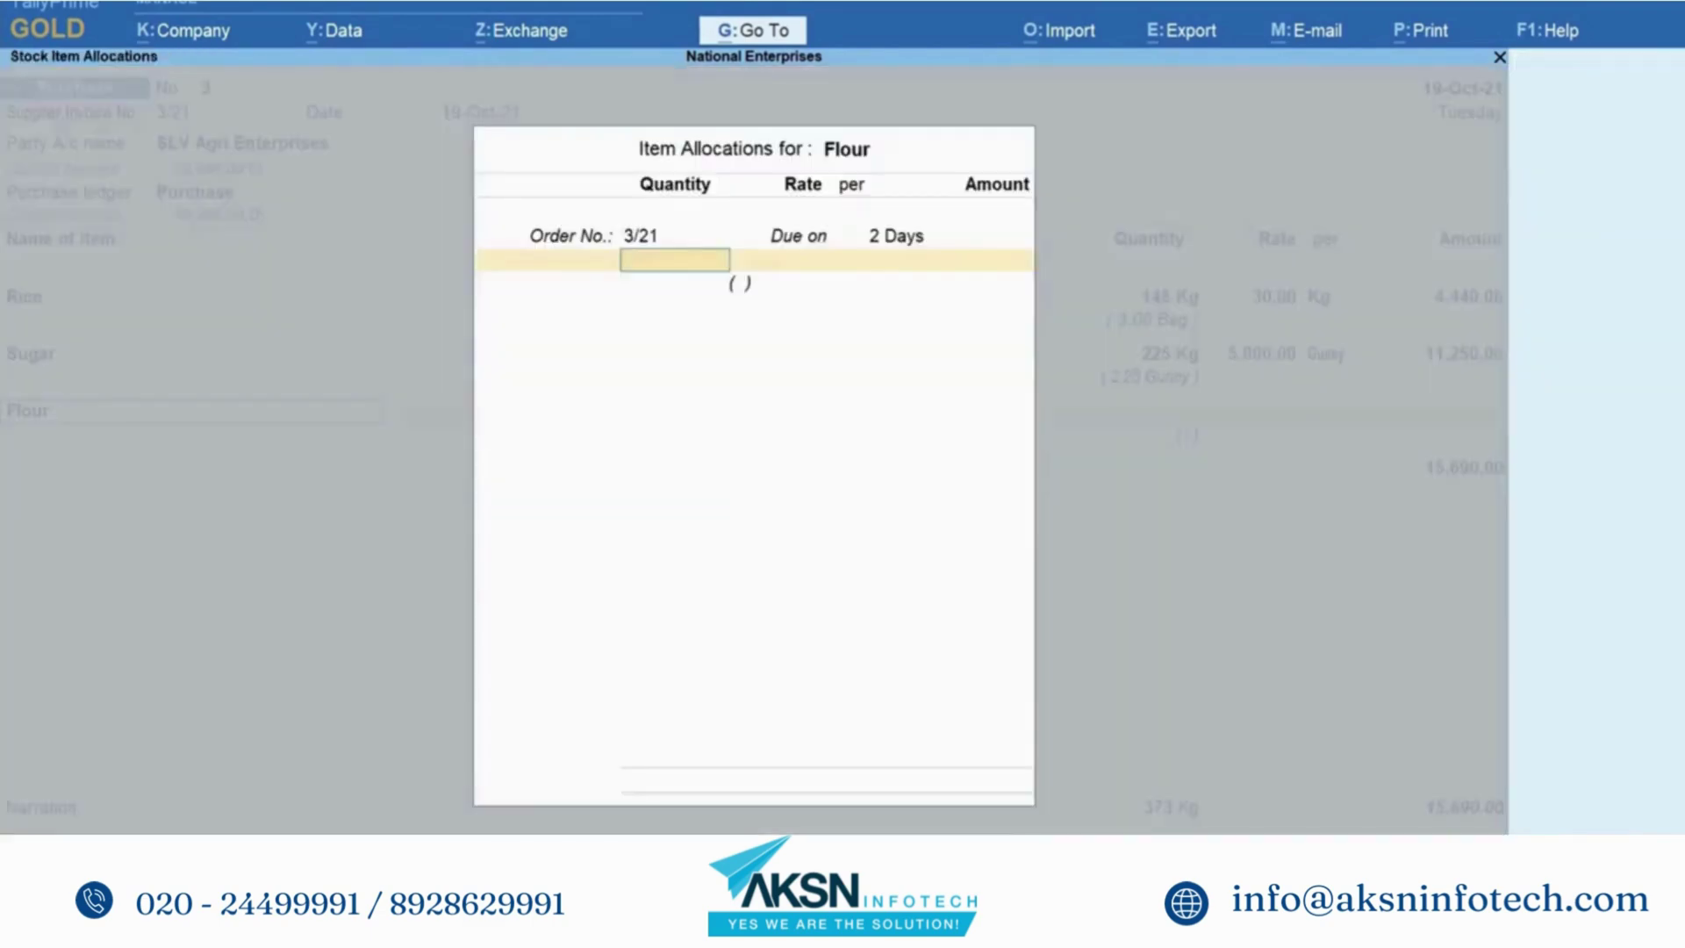
type("100 kg")
key("Return")
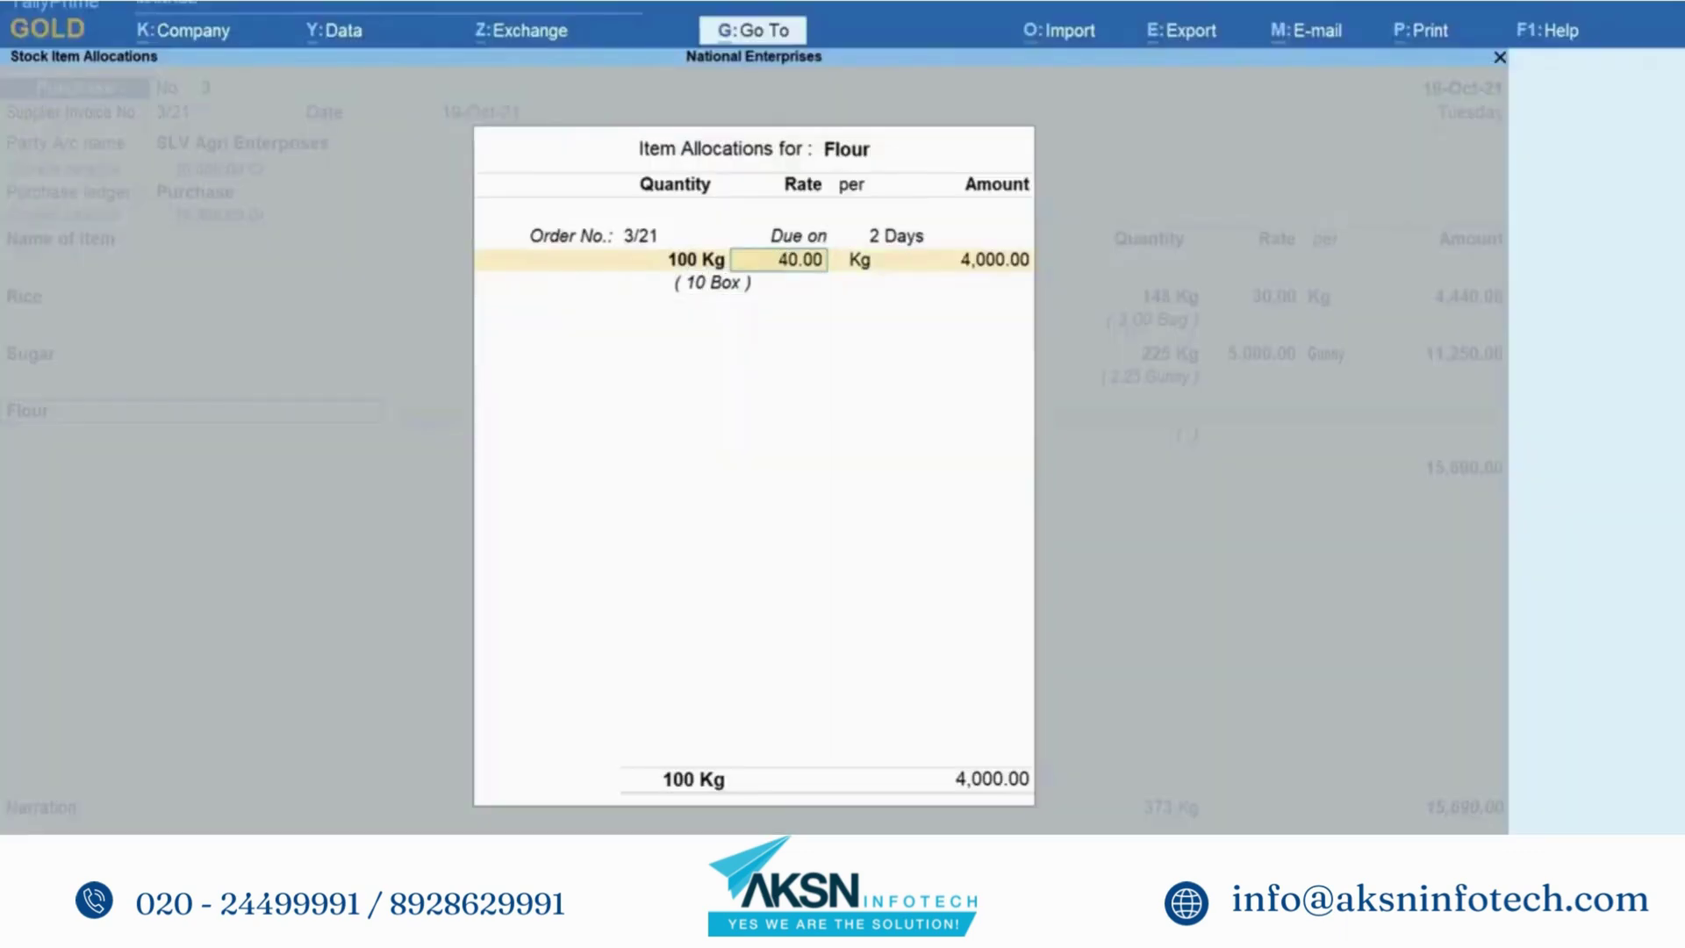
key("Return")
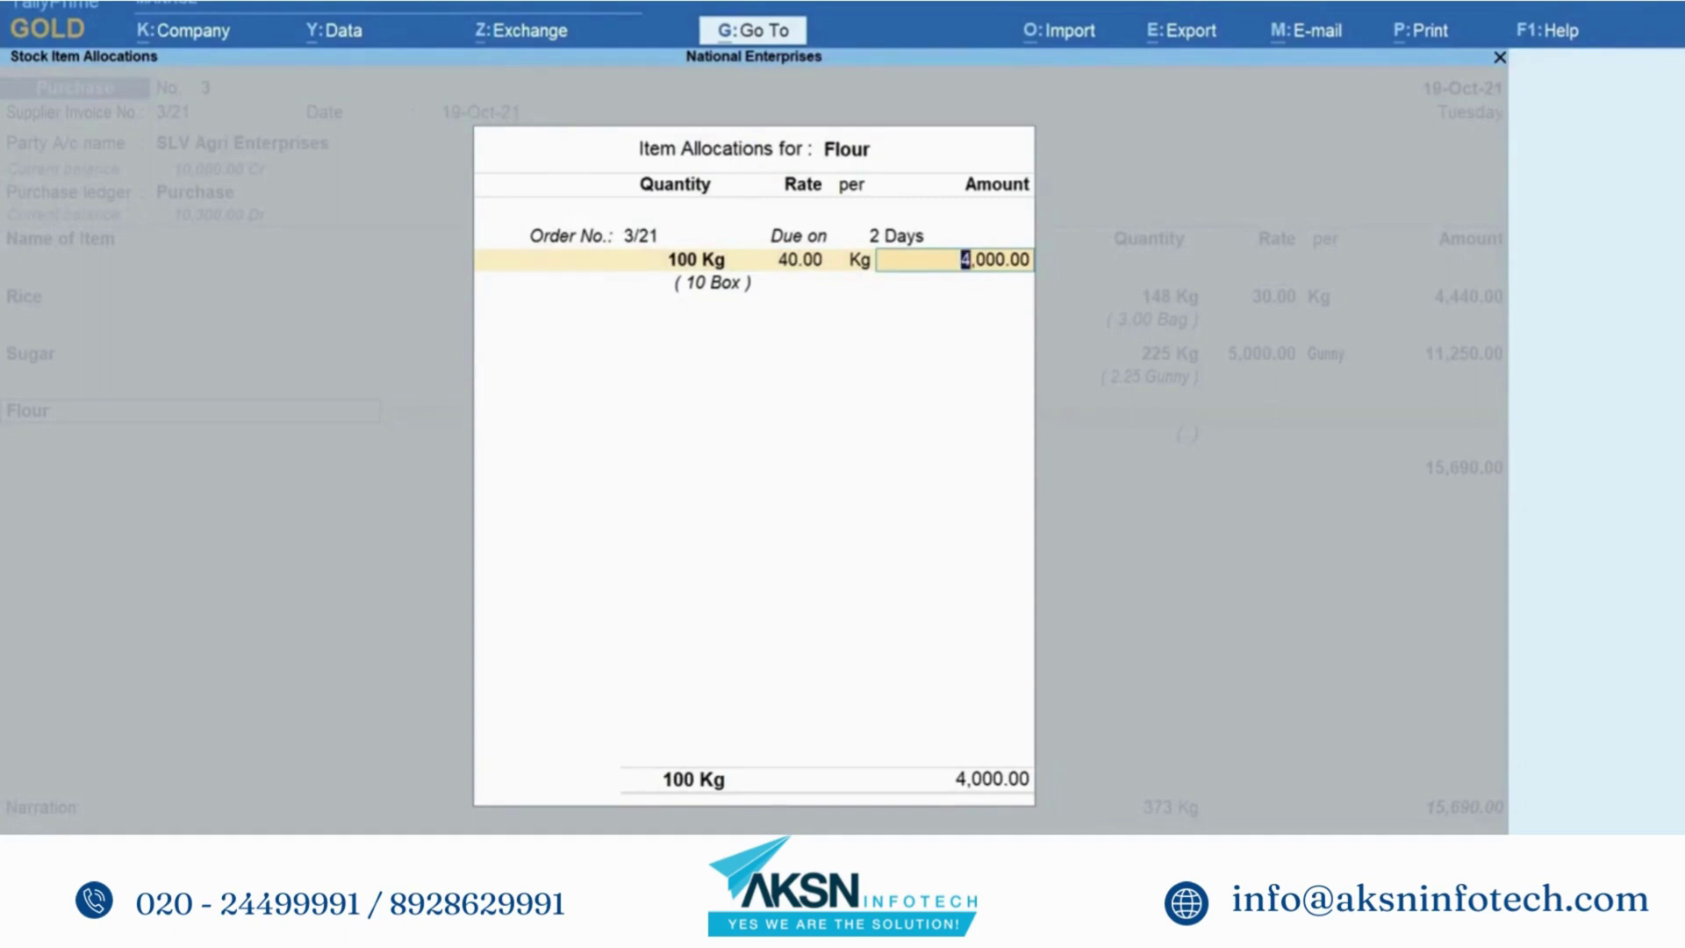
- Change the Flour quantity to 94 Kg, then to 95 Kg (10 Box)
key("BackSpace")
key("BackSpace")
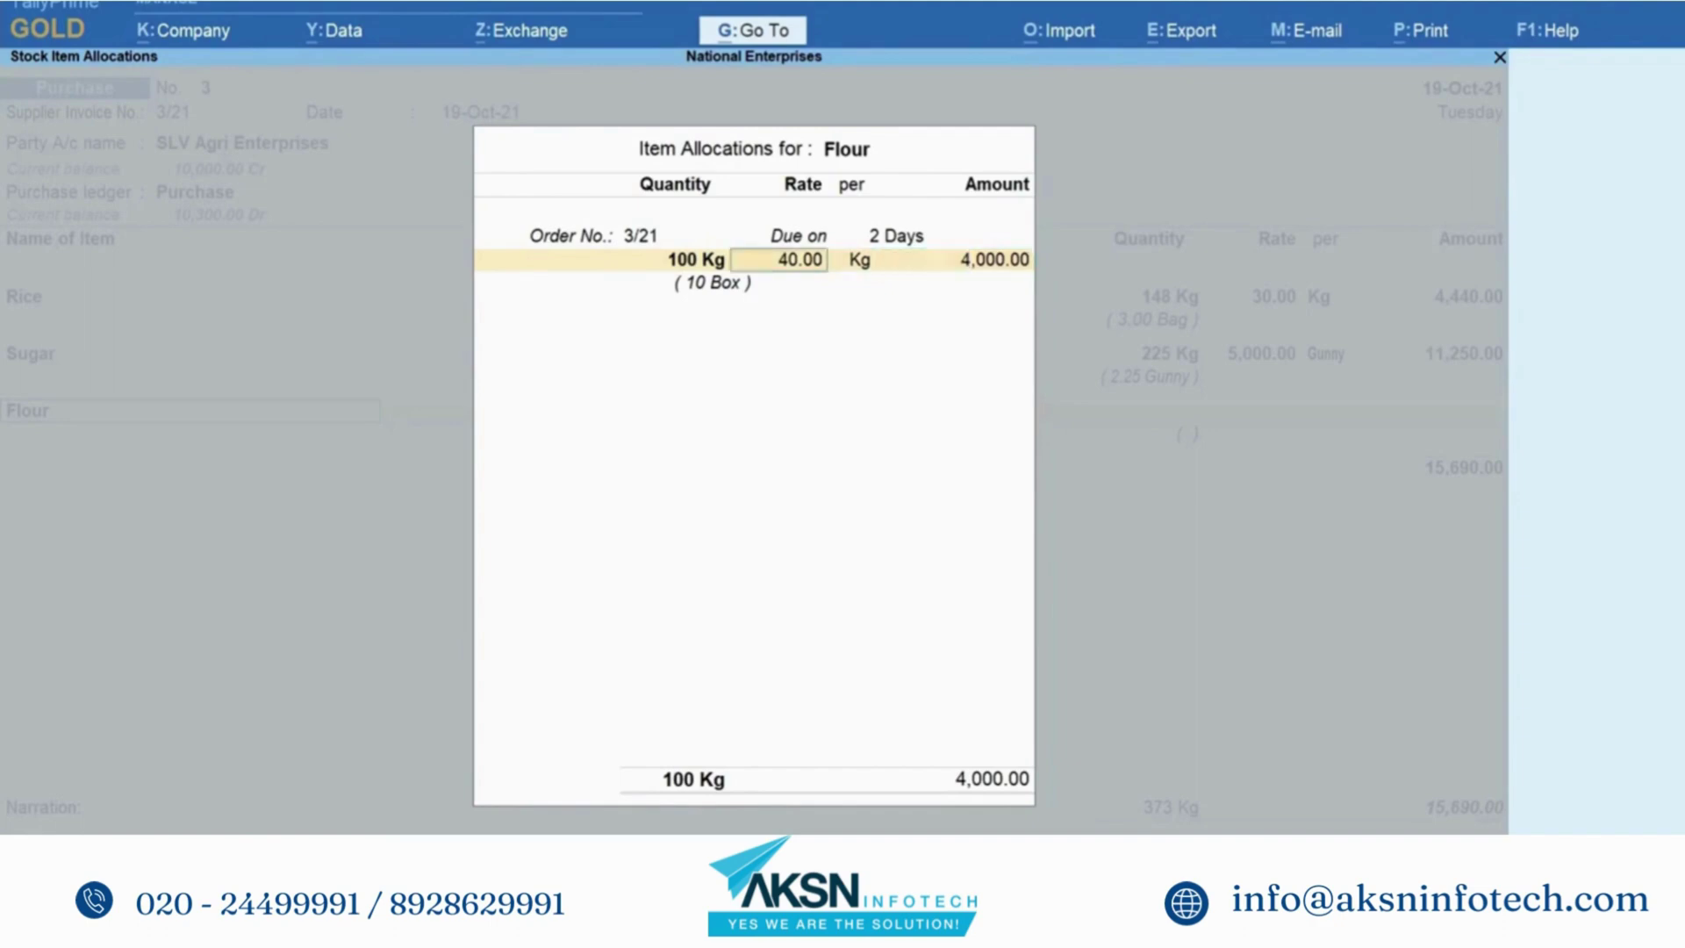
type("94 kg")
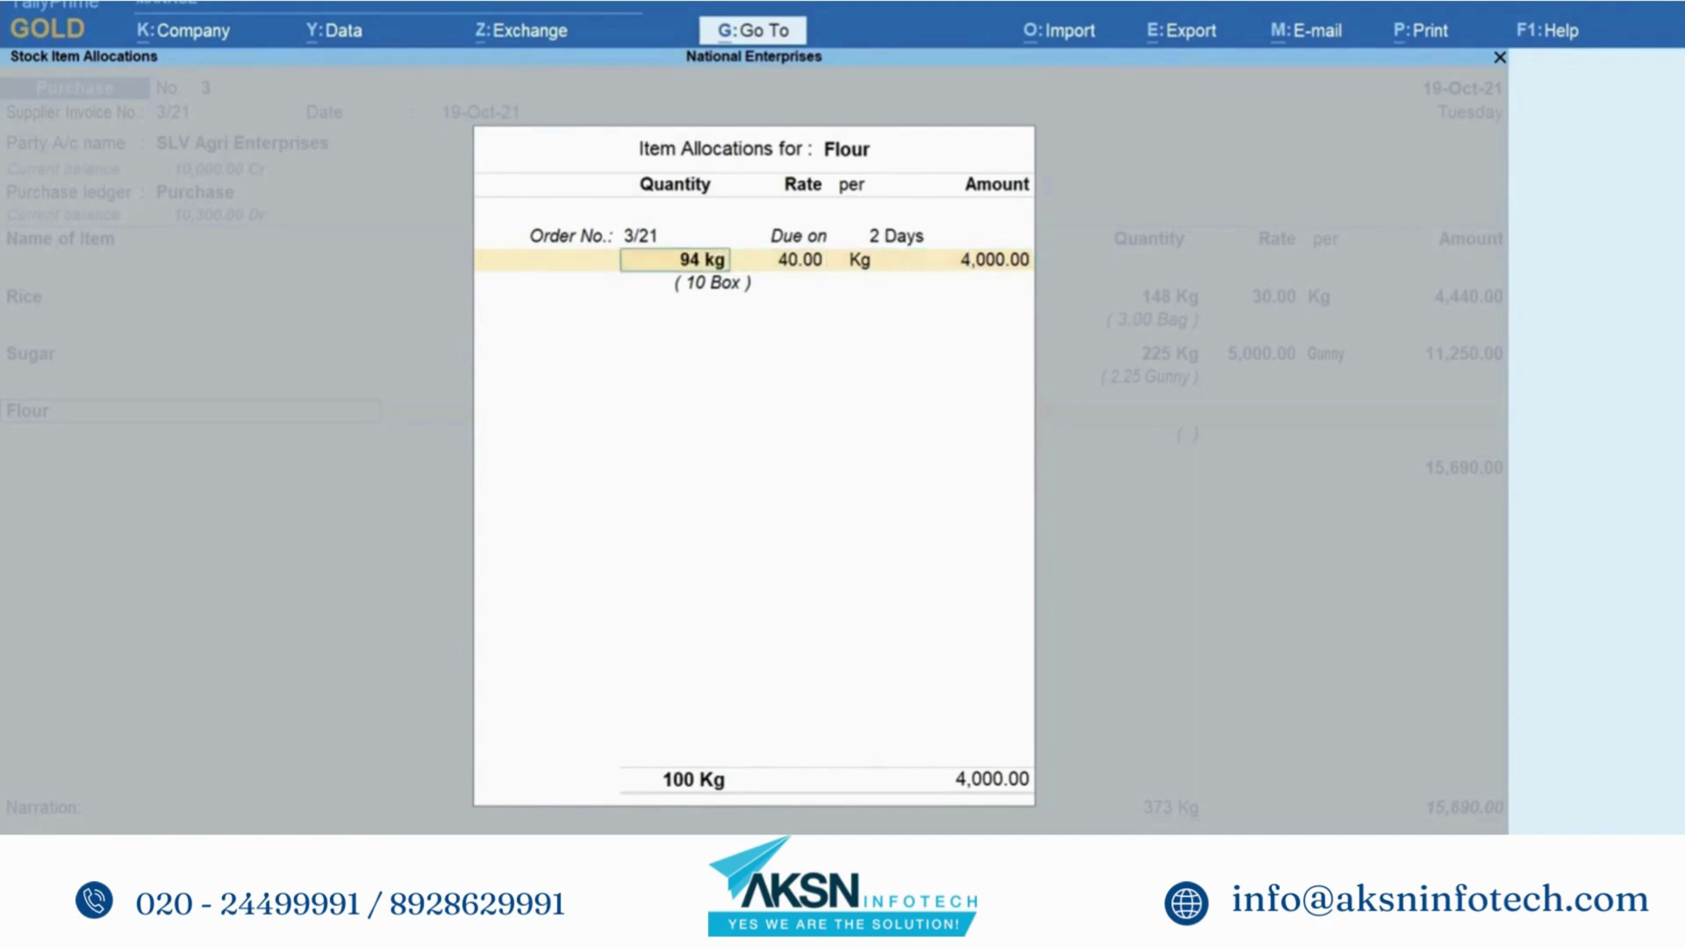
key("Return")
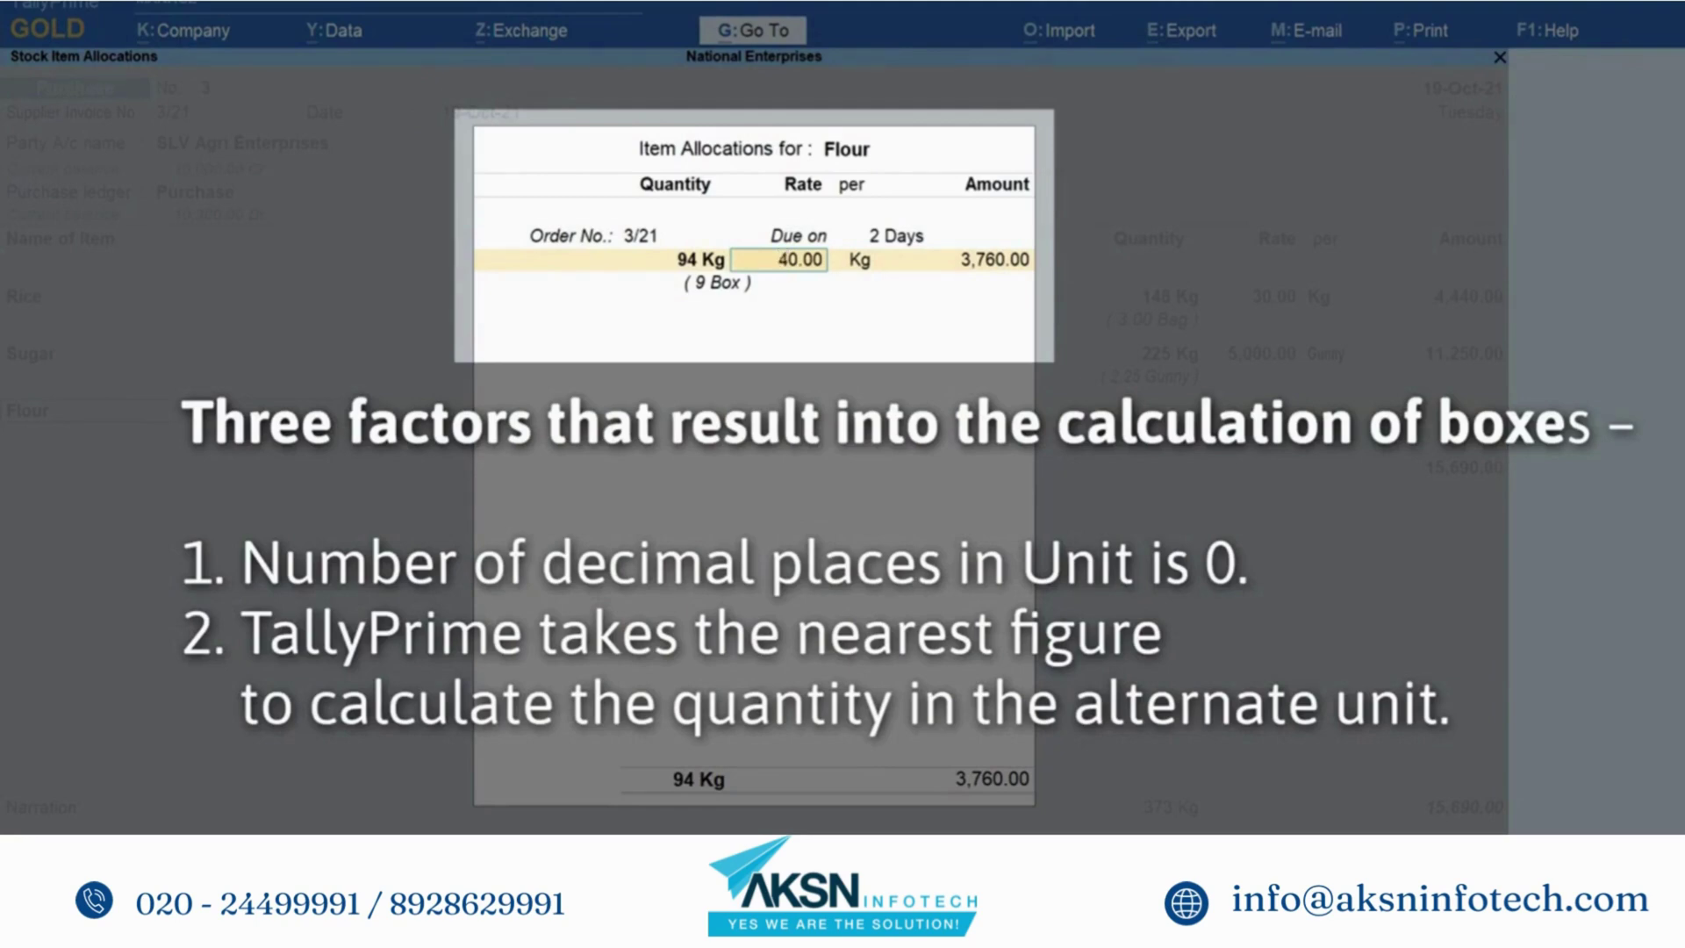
key("BackSpace")
type("95")
key("Return")
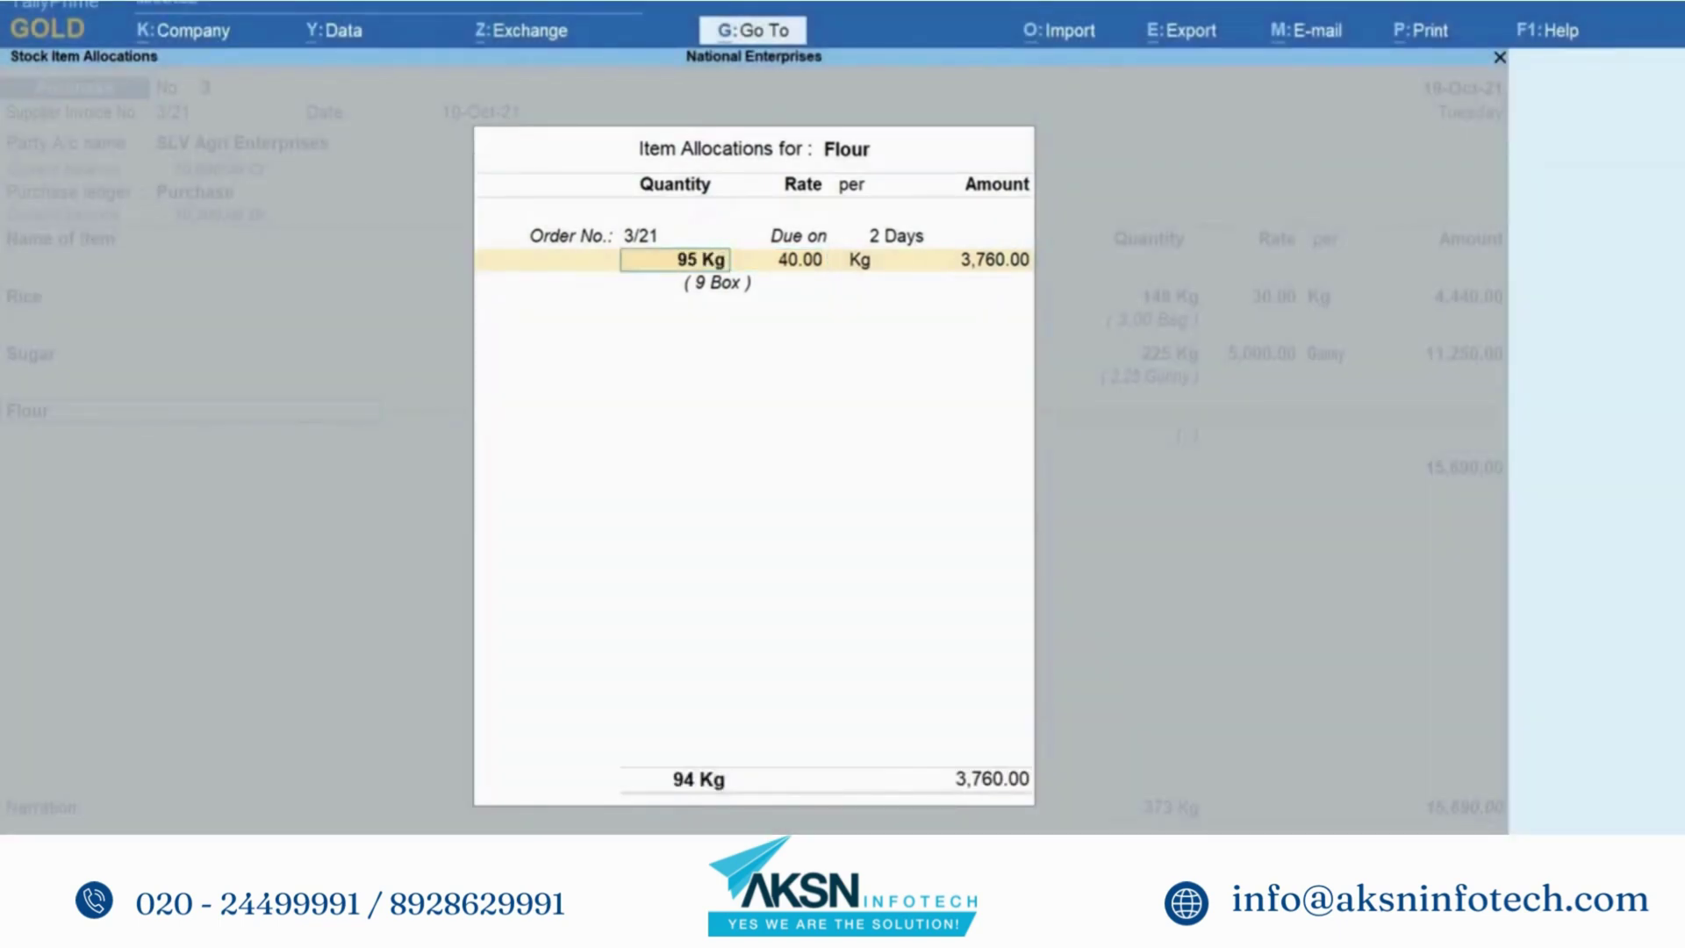